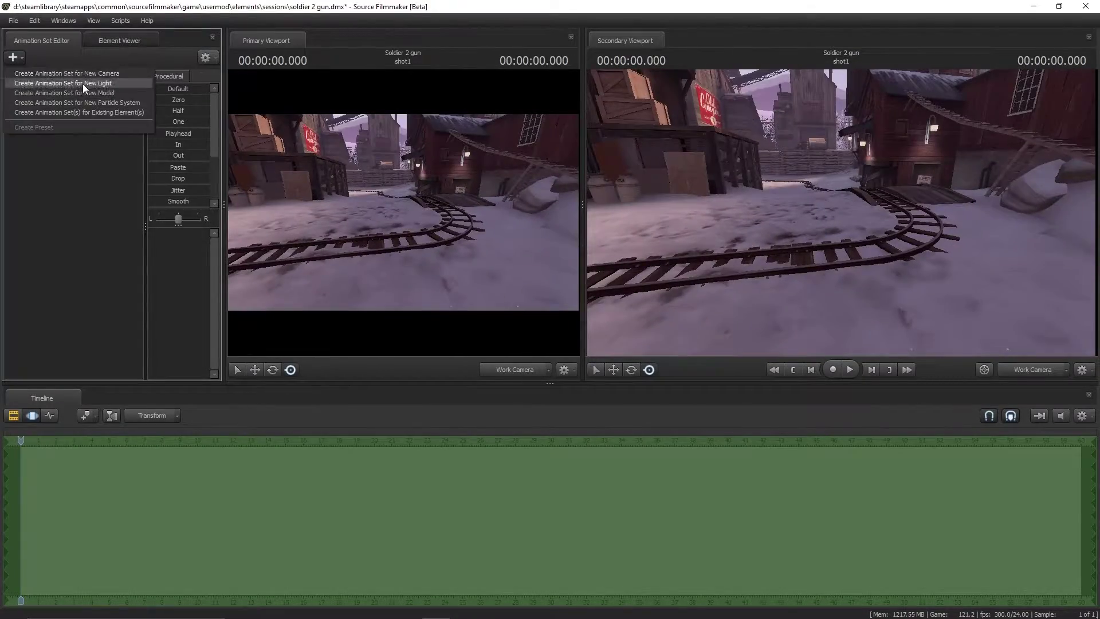
Create an animation set for a new Scout character model in the map
{"action": "left_click", "coordinate": [84, 92]}
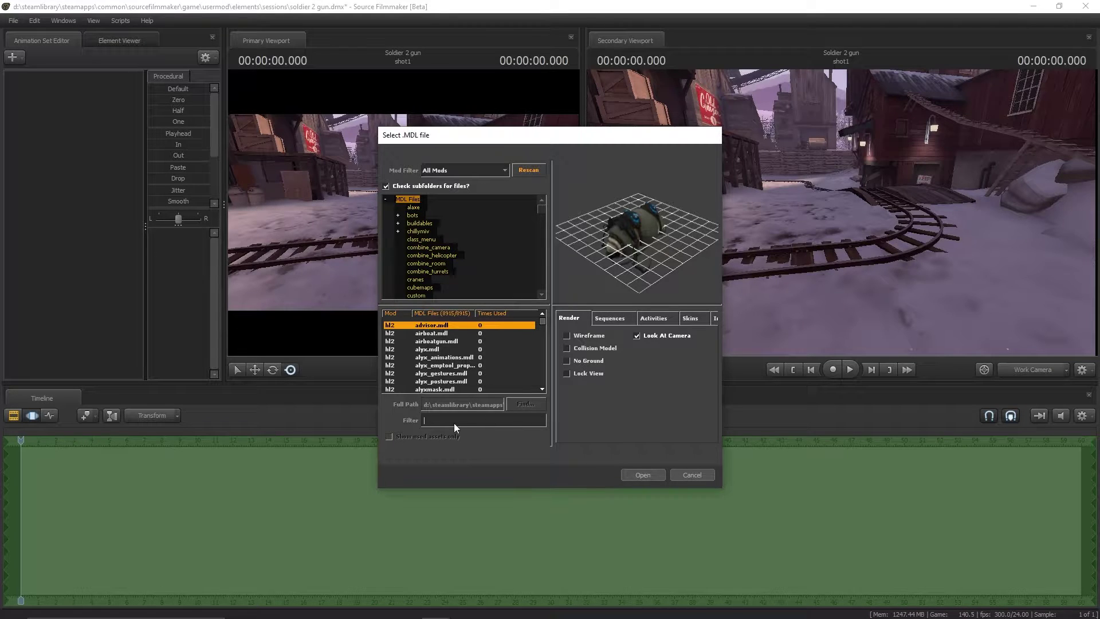
{"action": "type", "text": "soldier"}
{"action": "double_click", "coordinate": [441, 324]}
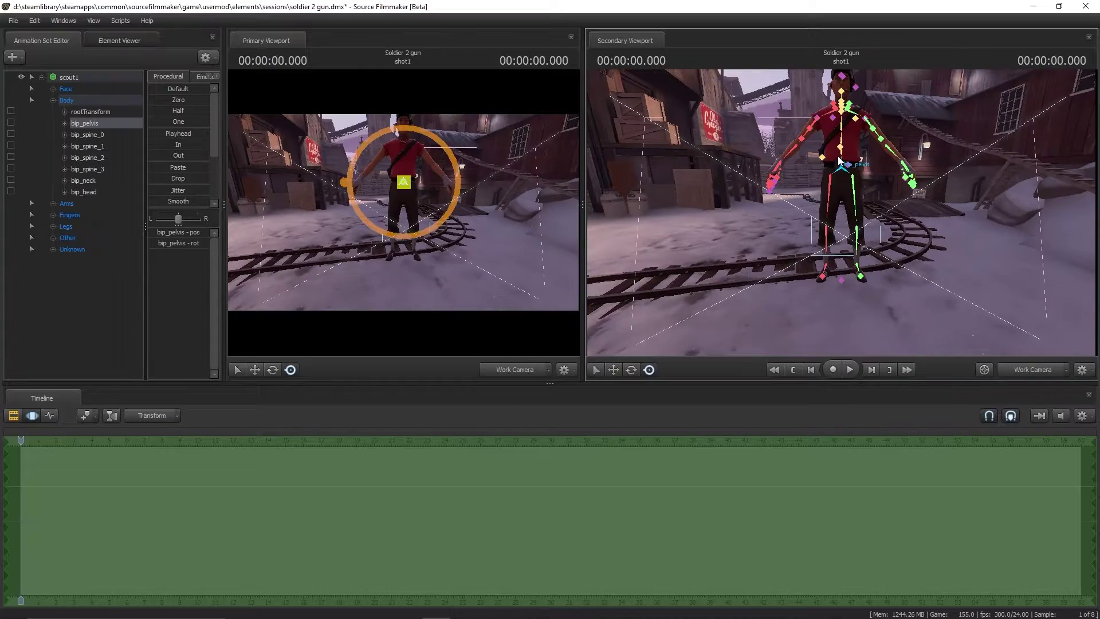
Create a camera and frame the Scout's upper body through it
{"action": "left_click", "coordinate": [12, 56]}
{"action": "left_click", "coordinate": [97, 111]}
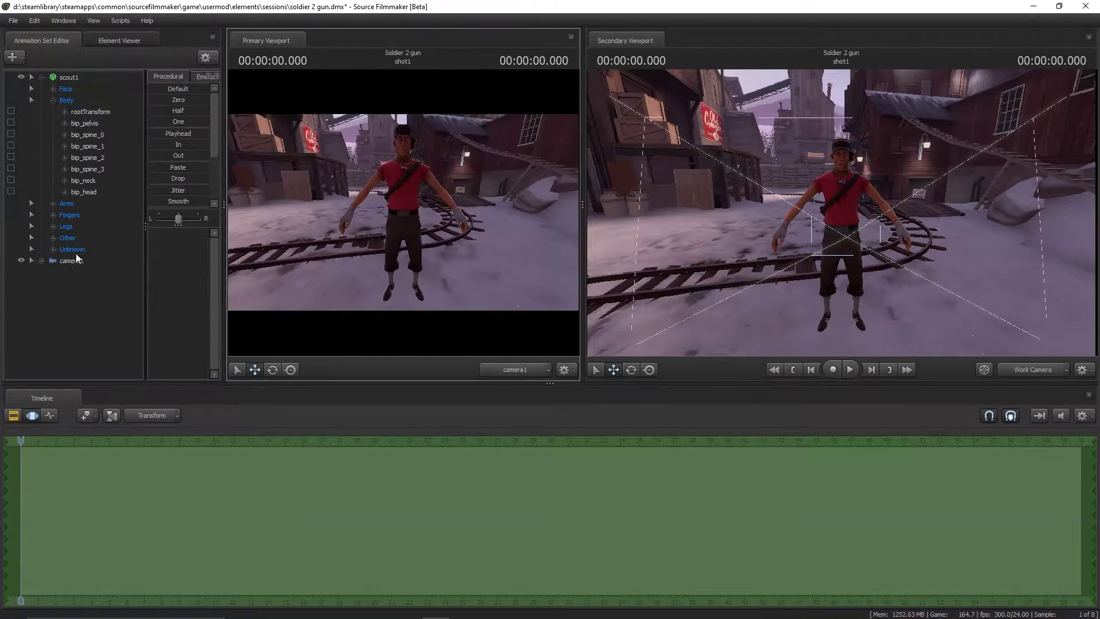
{"action": "left_click_drag", "start_coordinate": [404, 212], "coordinate": [394, 214]}
{"action": "scroll", "coordinate": [394, 214], "scroll_direction": "up", "scroll_amount": 5}
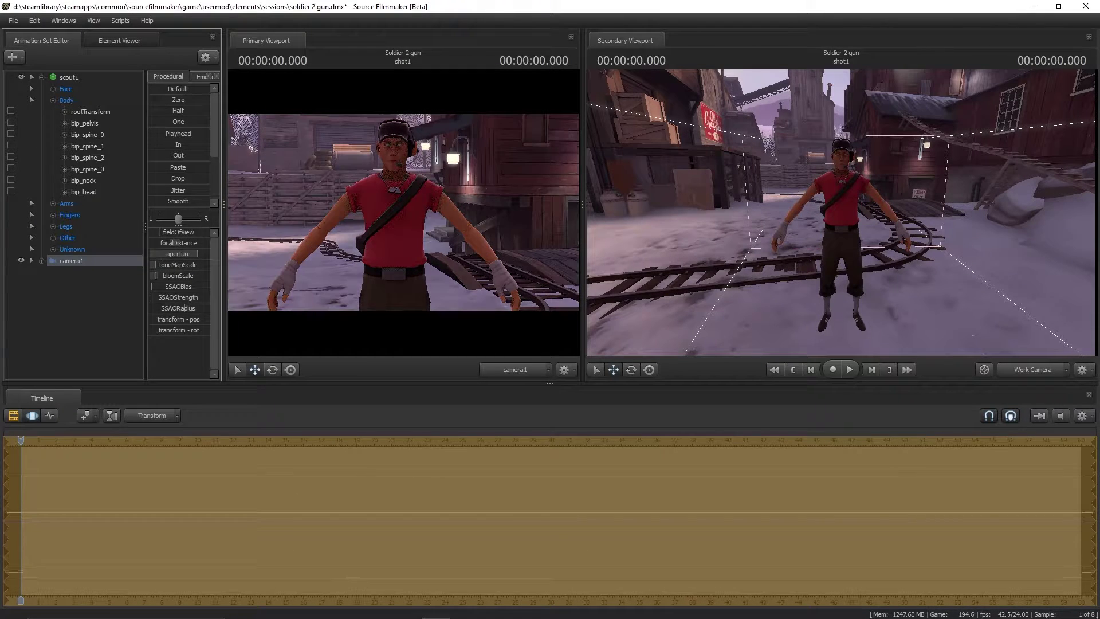
Set the viewport's progressive refinement to 1024 depth of field samples and 256 motion blur samples
{"action": "left_click", "coordinate": [32, 416]}
{"action": "right_click", "coordinate": [359, 172]}
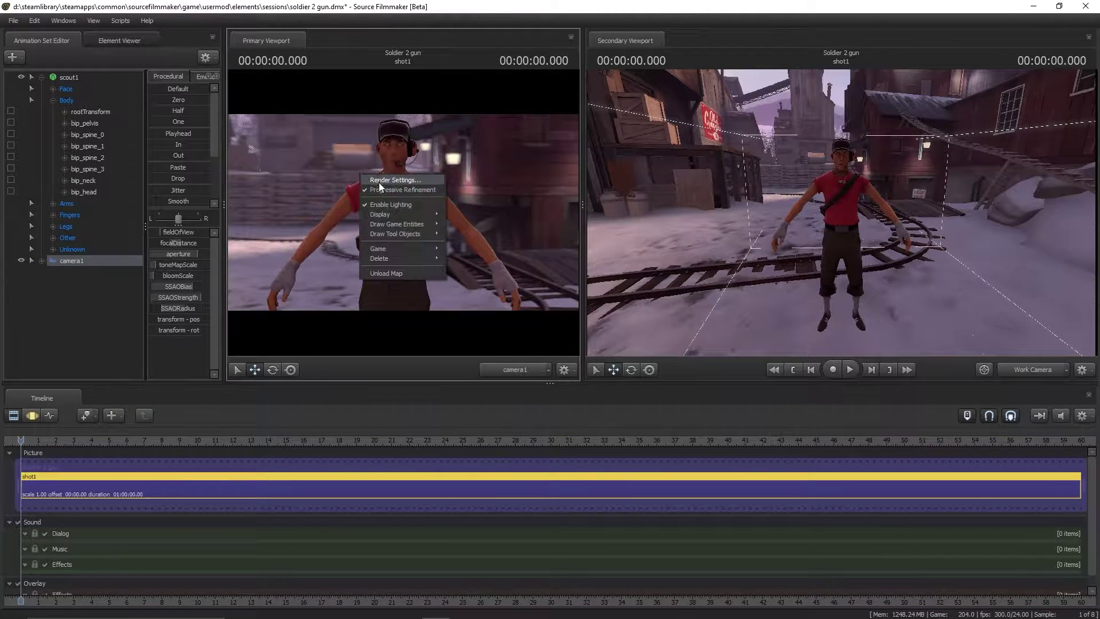
{"action": "left_click", "coordinate": [379, 183]}
{"action": "left_click", "coordinate": [573, 288]}
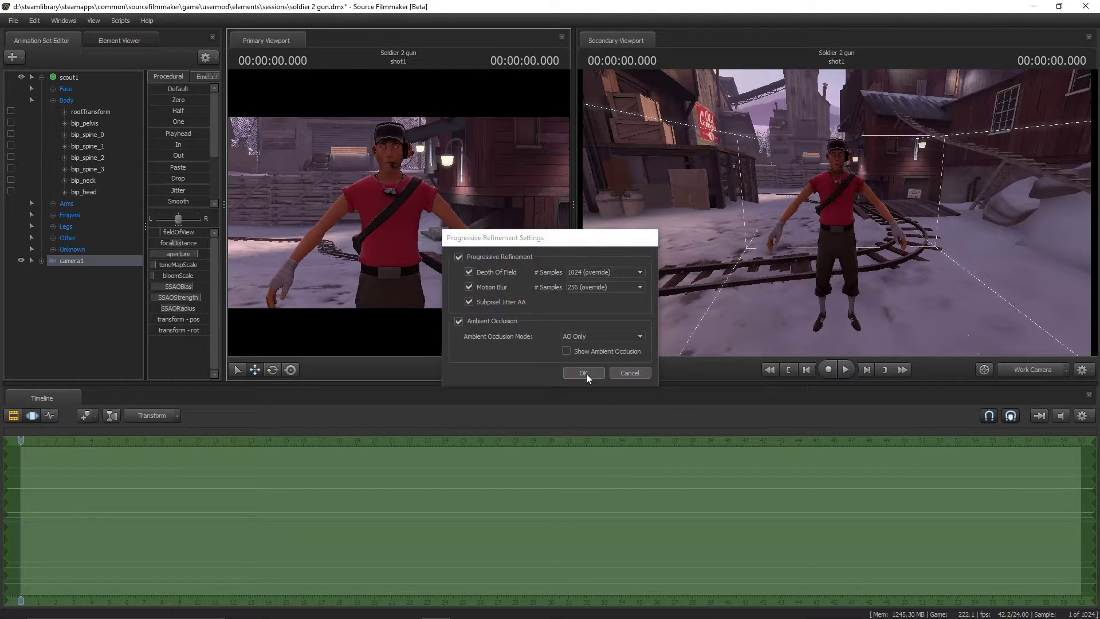
{"action": "left_click", "coordinate": [584, 373]}
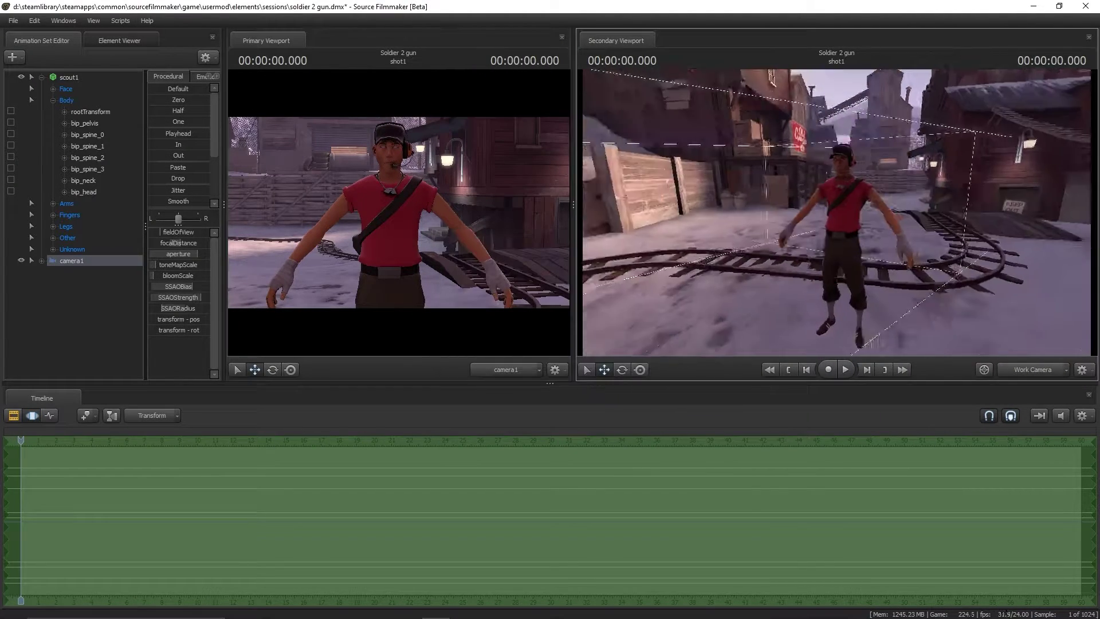
Apply a posing rig to the Scout, then raise and rotate the left hand beside the shoulder with the elbow bent
{"action": "left_click", "coordinate": [68, 78]}
{"action": "left_click", "coordinate": [213, 287]}
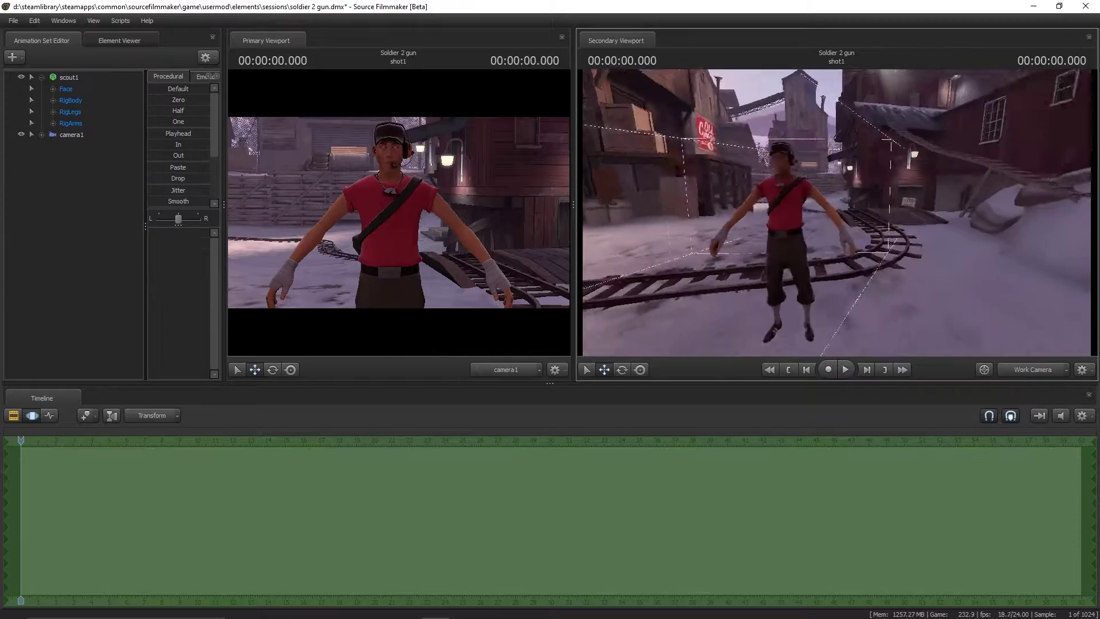
{"action": "left_click", "coordinate": [482, 216]}
{"action": "left_click", "coordinate": [451, 241]}
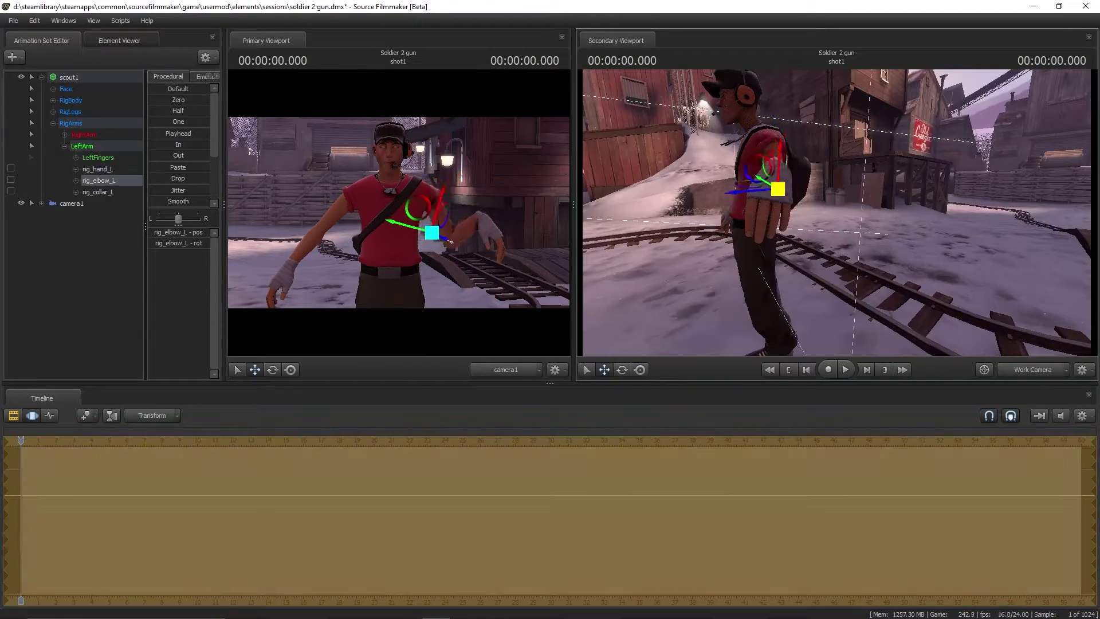
{"action": "key", "text": "e"}
{"action": "left_click", "coordinate": [799, 172]}
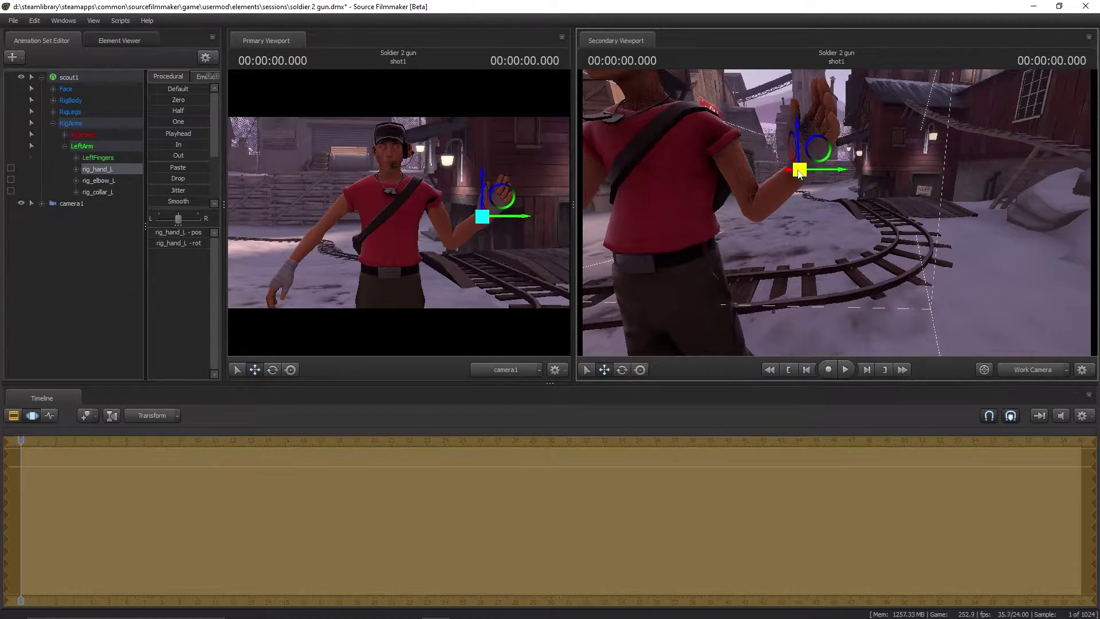
{"action": "left_click_drag", "start_coordinate": [800, 171], "coordinate": [873, 164]}
{"action": "key", "text": "e"}
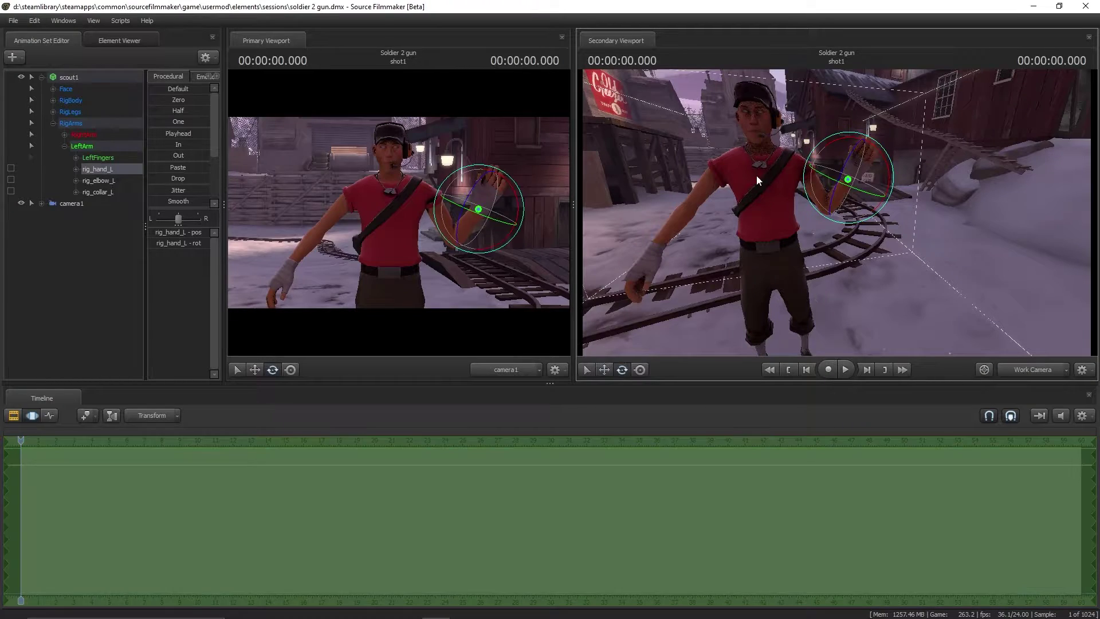
Raise the Scout's right hand to shoulder height and reposition the right elbow
{"action": "key", "text": "w"}
{"action": "left_click_drag", "start_coordinate": [653, 251], "coordinate": [670, 153]}
{"action": "left_click", "coordinate": [819, 235]}
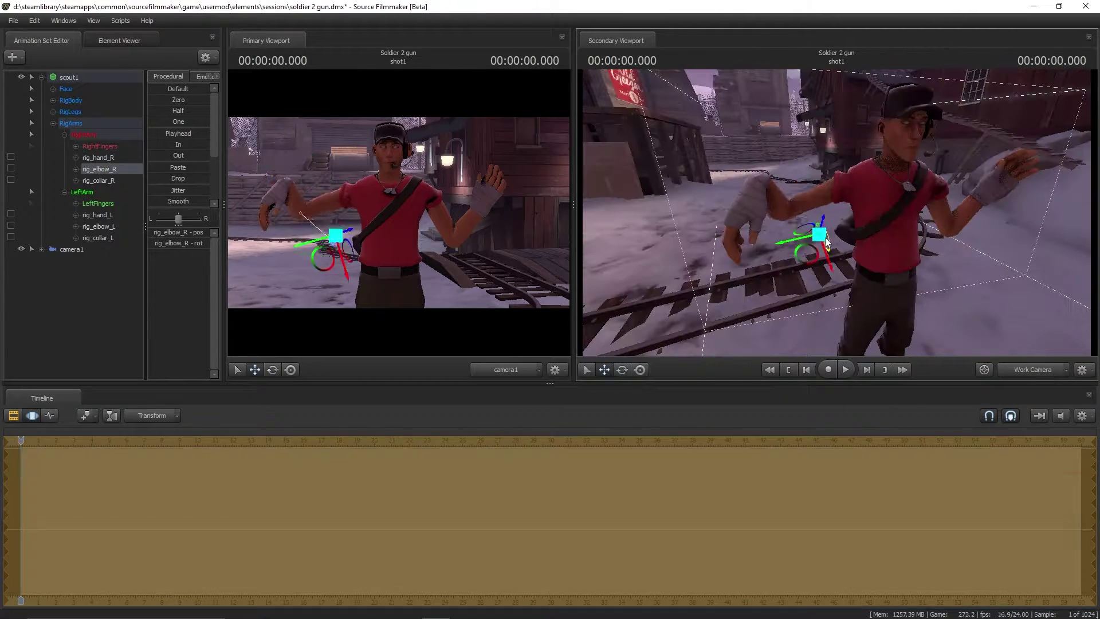
{"action": "left_click_drag", "start_coordinate": [833, 279], "coordinate": [723, 214]}
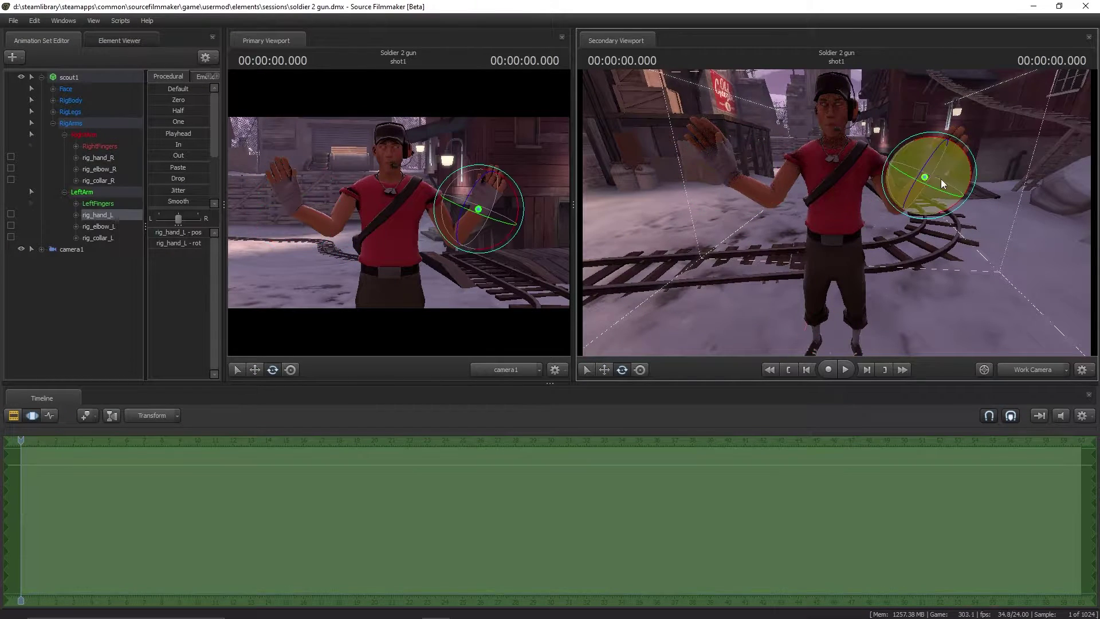
Fine-tune the placement of the Scout's left hand and right elbow for a symmetrical hands-up pose
{"action": "key", "text": "w"}
{"action": "left_click_drag", "start_coordinate": [1019, 189], "coordinate": [823, 257]}
{"action": "left_click_drag", "start_coordinate": [939, 198], "coordinate": [836, 212]}
{"action": "left_click", "coordinate": [773, 236]}
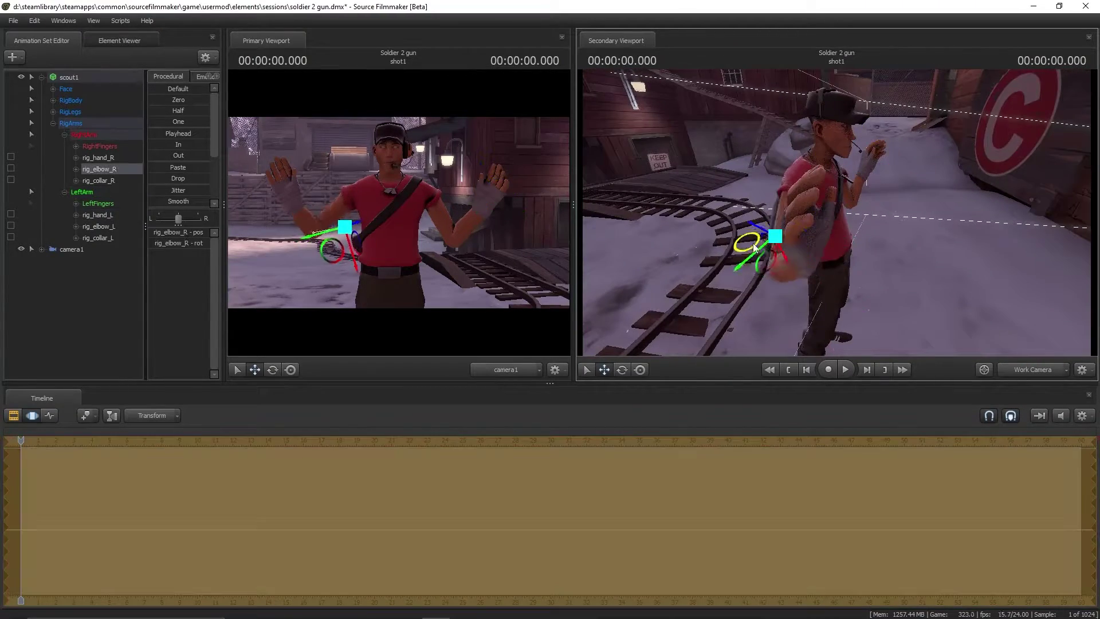
{"action": "left_click_drag", "start_coordinate": [755, 247], "coordinate": [736, 255]}
{"action": "left_click", "coordinate": [657, 268]}
{"action": "left_click_drag", "start_coordinate": [658, 268], "coordinate": [786, 200]}
Rotate the Scout's head bone so the face tilts downward
{"action": "left_click", "coordinate": [827, 257]}
{"action": "key", "text": "e"}
{"action": "left_click", "coordinate": [786, 199]}
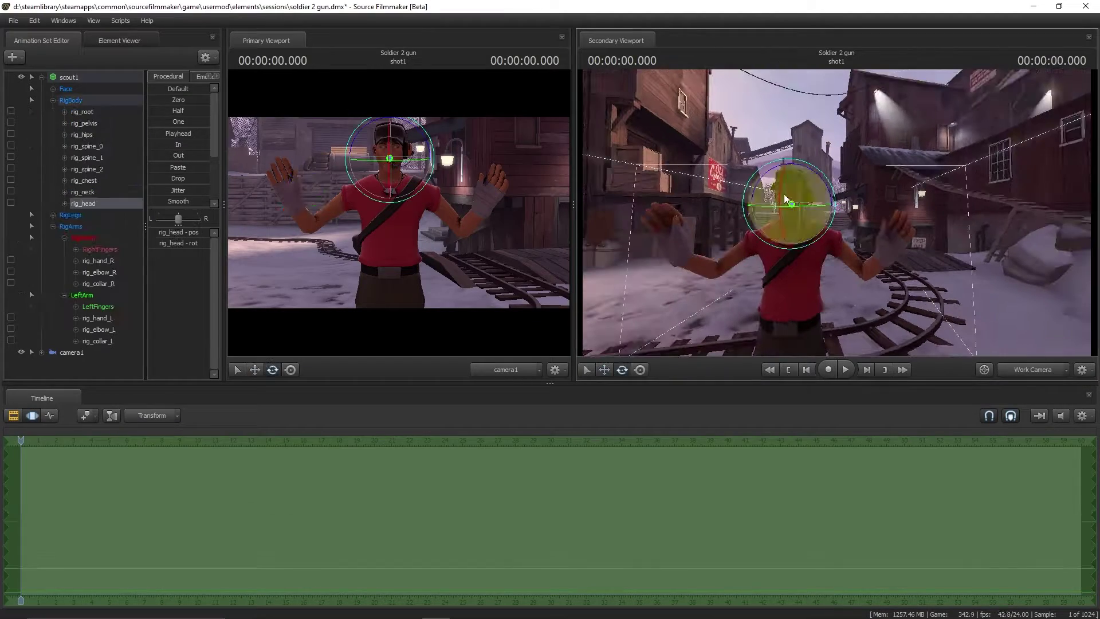
Blend a happy emotion preset into the Scout's face for a sly grin
{"action": "scroll", "coordinate": [787, 199], "scroll_direction": "up", "scroll_amount": 3}
{"action": "left_click", "coordinate": [185, 76]}
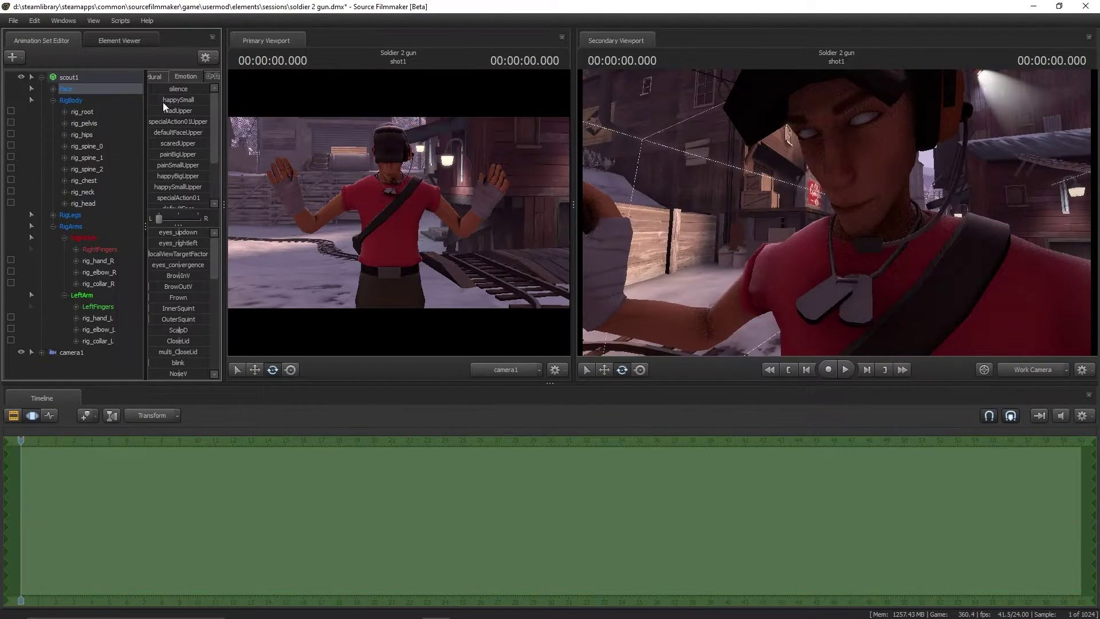
{"action": "left_click", "coordinate": [179, 100]}
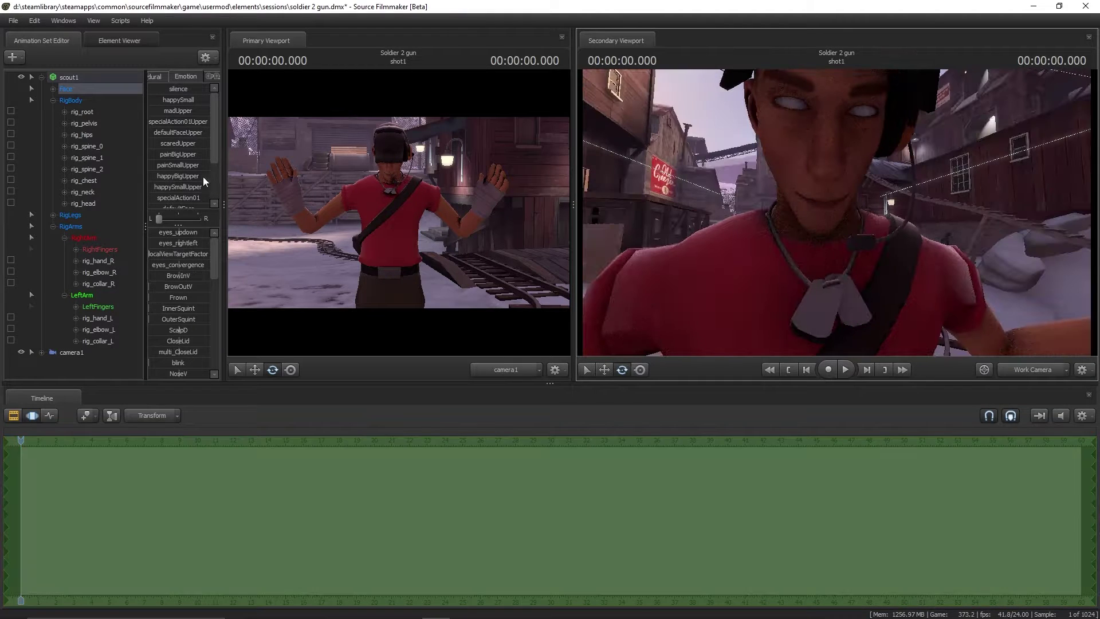
{"action": "left_click_drag", "start_coordinate": [204, 181], "coordinate": [242, 181]}
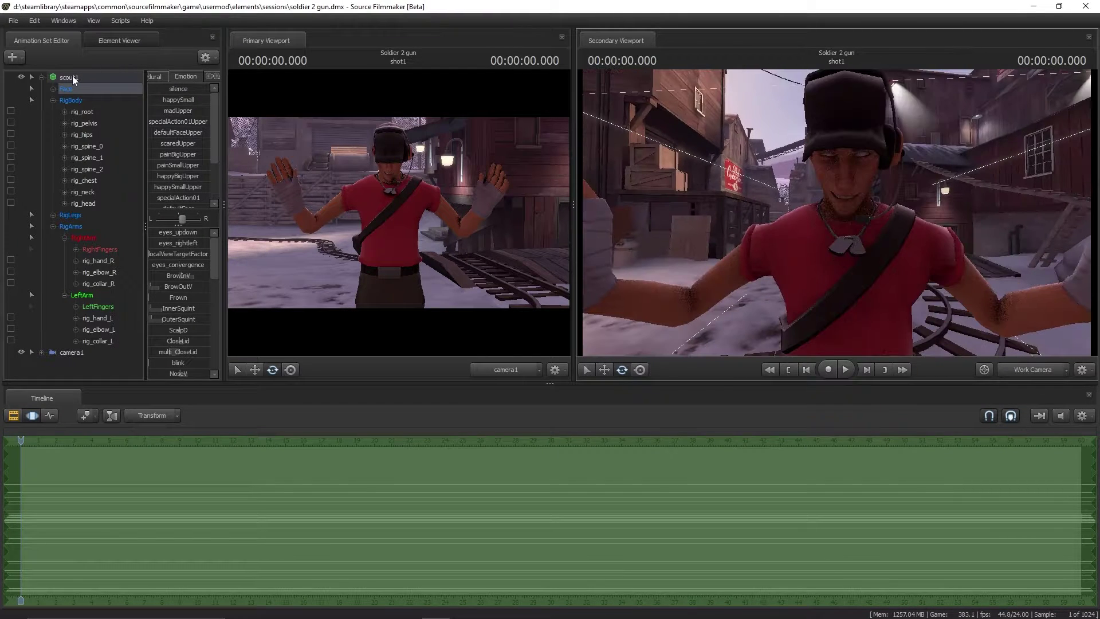
Detach the rig from the Scout and add the c_pistol weapon model to the scene
{"action": "right_click", "coordinate": [74, 79]}
{"action": "mouse_move", "coordinate": [122, 222]}
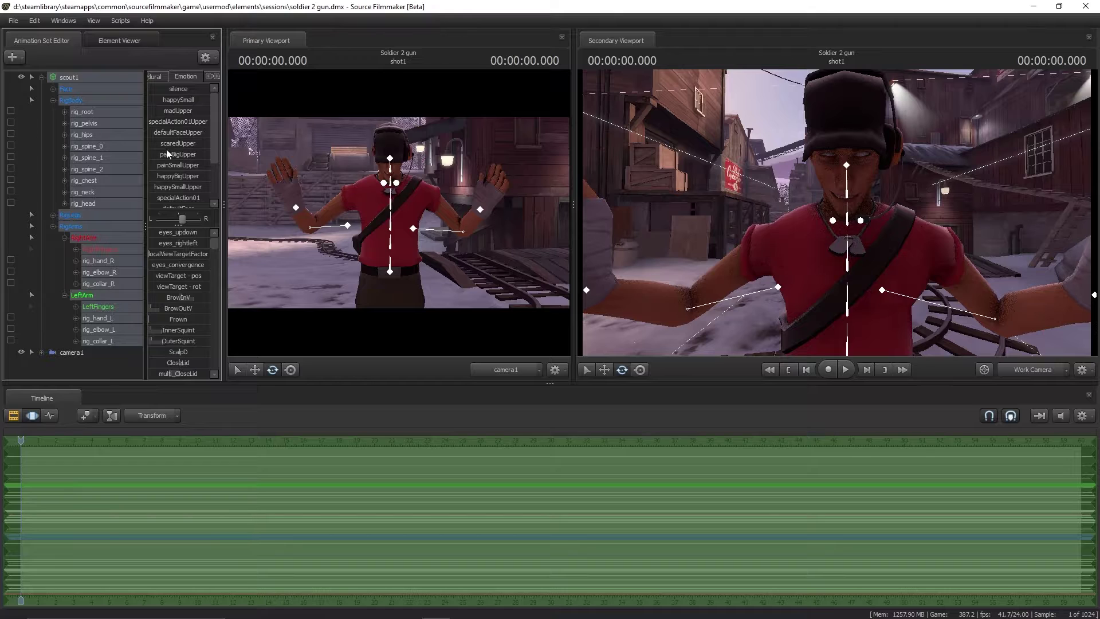
{"action": "left_click", "coordinate": [79, 95]}
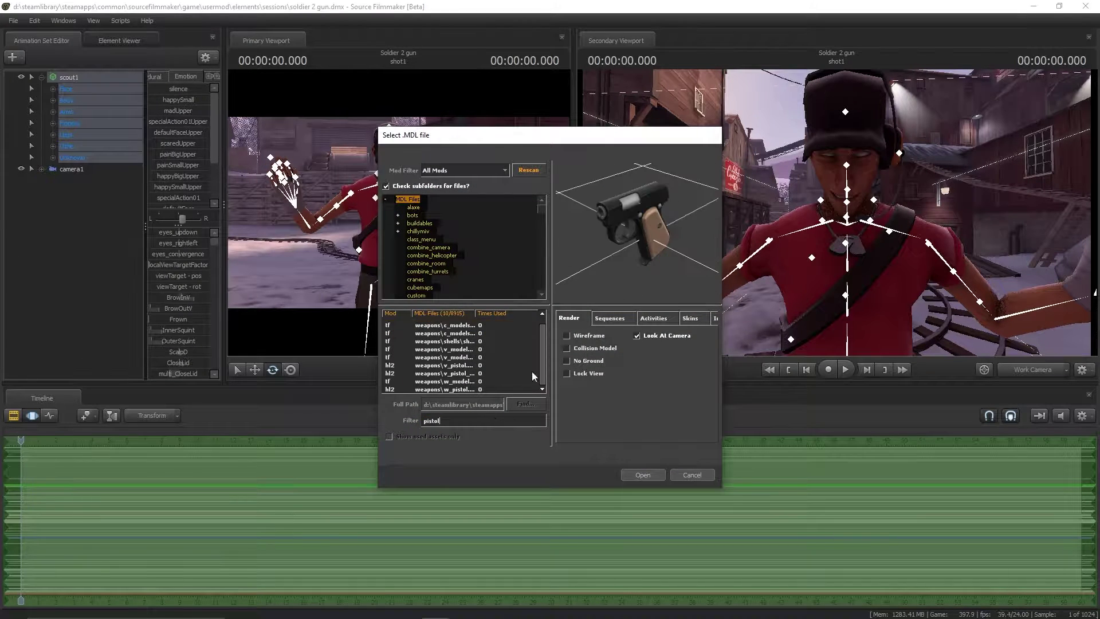
{"action": "left_click", "coordinate": [642, 475]}
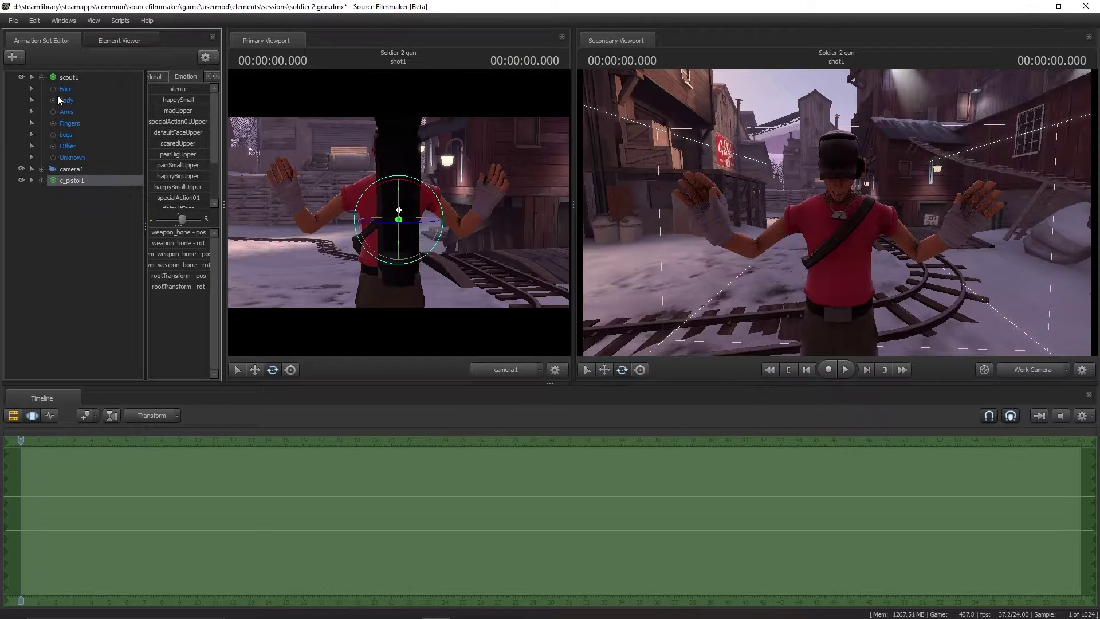
Lock the pistol to the Scout's right hand bone, then move and rotate it into the palm
{"action": "left_click", "coordinate": [76, 215]}
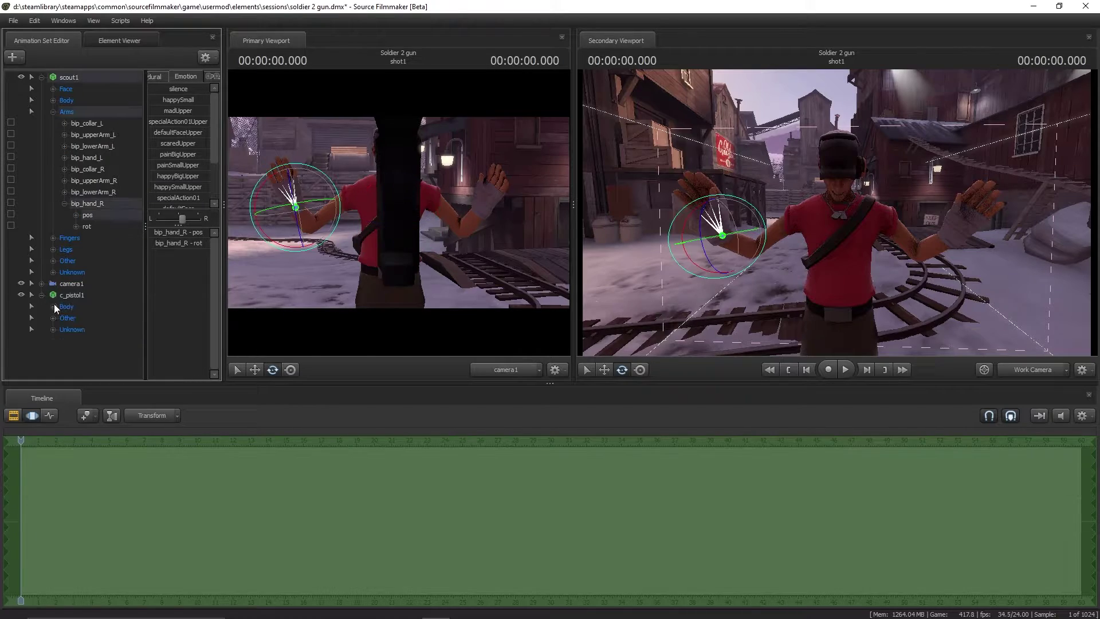
{"action": "left_click", "coordinate": [73, 294]}
{"action": "left_click_drag", "start_coordinate": [905, 246], "coordinate": [837, 216]}
{"action": "key", "text": "e"}
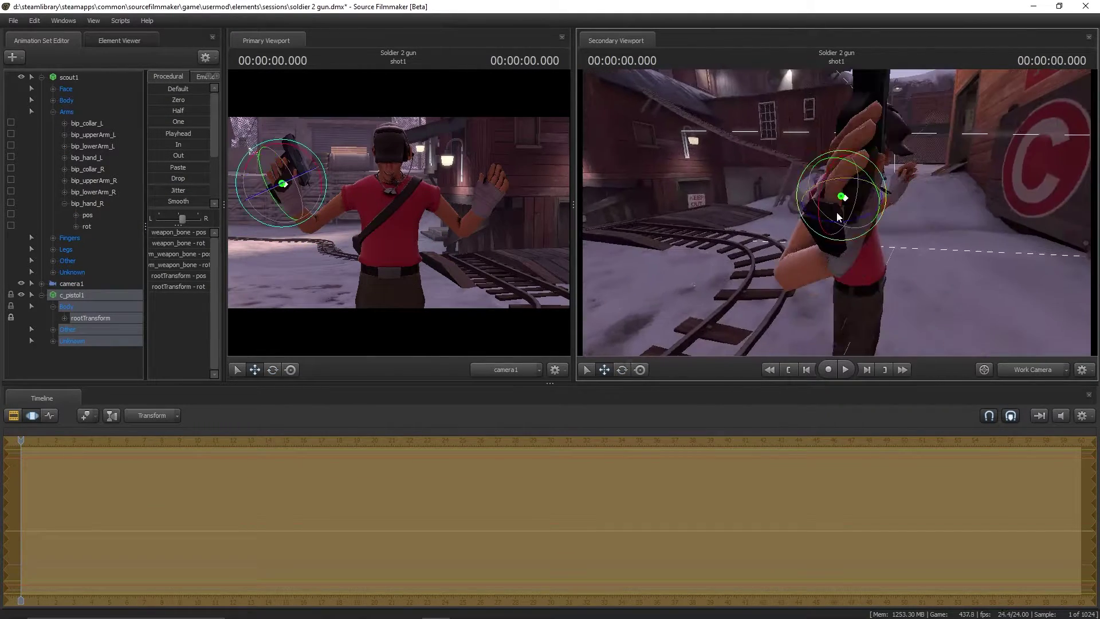
{"action": "left_click_drag", "start_coordinate": [899, 192], "coordinate": [866, 299]}
Rotate the right thumb joints and adjust the hand's grip on the pistol
{"action": "left_click", "coordinate": [866, 299]}
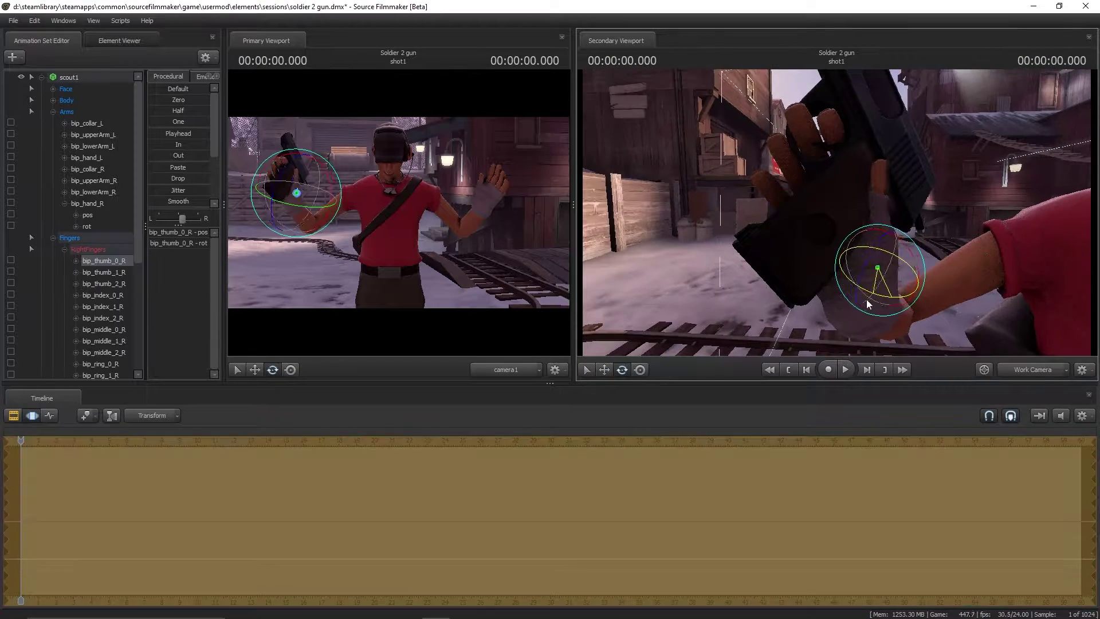
{"action": "left_click", "coordinate": [889, 235]}
{"action": "key", "text": "e"}
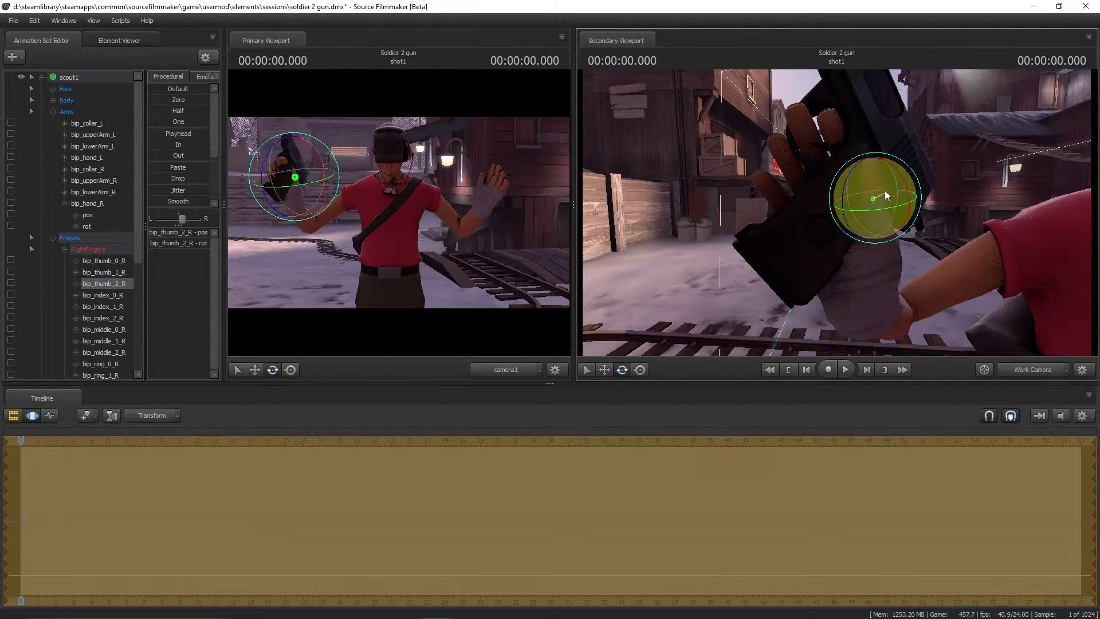
{"action": "left_click_drag", "start_coordinate": [885, 190], "coordinate": [810, 270]}
{"action": "left_click", "coordinate": [809, 303]}
{"action": "key", "text": "w"}
{"action": "left_click_drag", "start_coordinate": [857, 210], "coordinate": [780, 247]}
Save the session and rotate the Scout's lower spine so the torso leans and turns
{"action": "left_click", "coordinate": [865, 212]}
{"action": "key", "text": "e"}
{"action": "key", "text": "ctrl+s"}
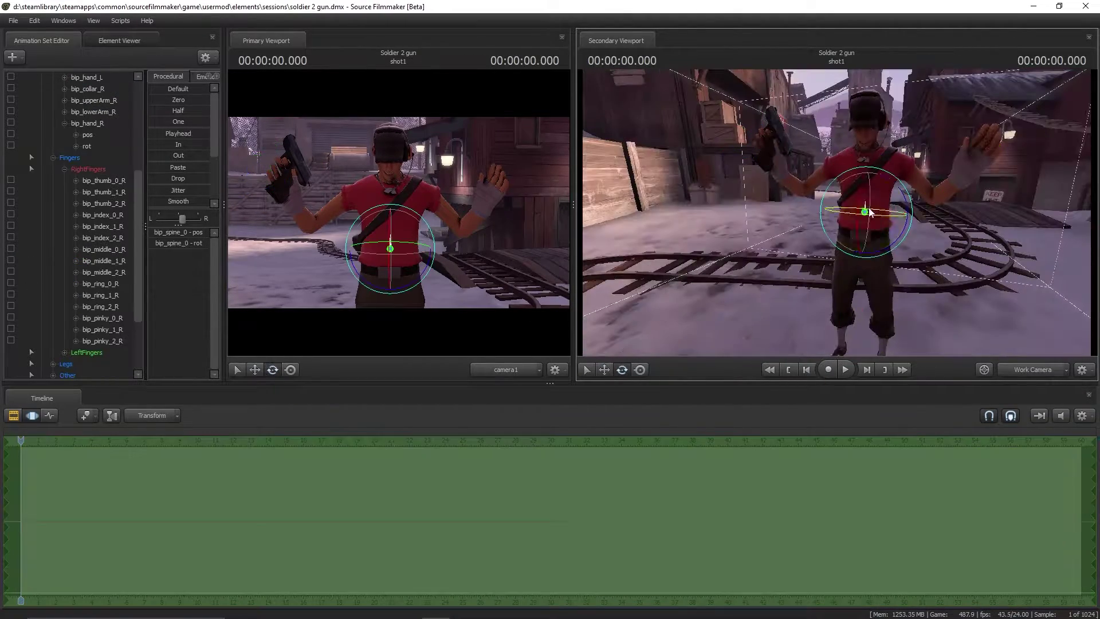
{"action": "left_click_drag", "start_coordinate": [870, 213], "coordinate": [882, 150]}
{"action": "left_click", "coordinate": [836, 212]}
{"action": "key", "text": "w"}
{"action": "left_click_drag", "start_coordinate": [837, 212], "coordinate": [898, 252]}
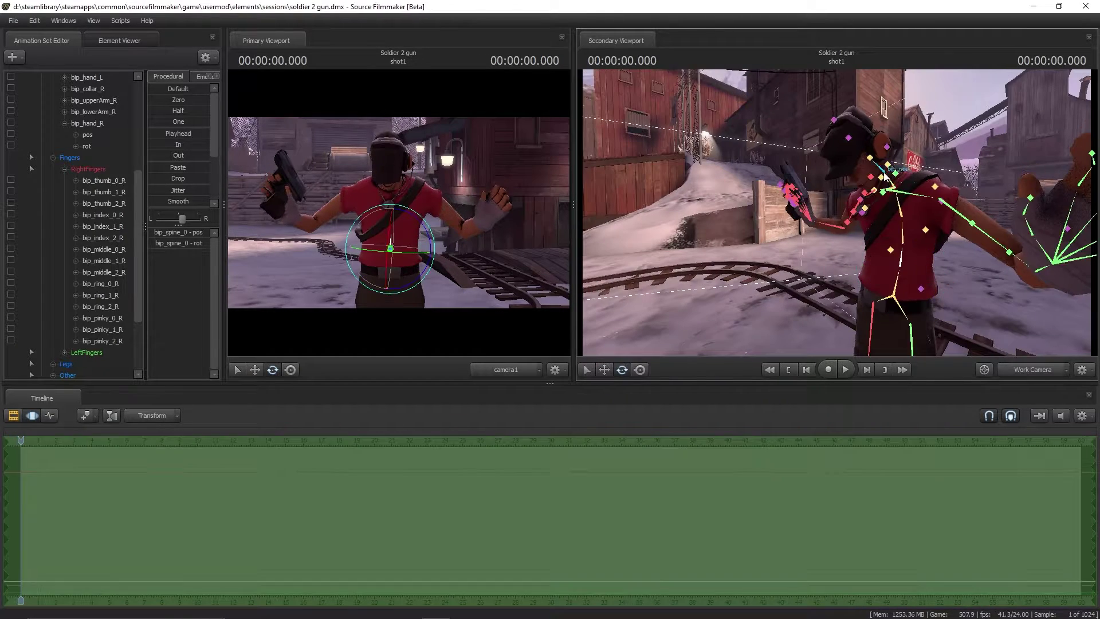
Rotate the Scout's head to suit the leaning torso and save the session
{"action": "left_click", "coordinate": [864, 166]}
{"action": "key", "text": "e"}
{"action": "mouse_move", "coordinate": [863, 167]}
{"action": "left_mouse_down"}
{"action": "mouse_move", "coordinate": [797, 239]}
{"action": "mouse_move", "coordinate": [872, 175]}
{"action": "mouse_move", "coordinate": [854, 172]}
{"action": "left_mouse_up"}
{"action": "key", "text": "ctrl+s"}
Reframe the scene camera closer to the Scout's upper body
{"action": "left_click_drag", "start_coordinate": [424, 216], "coordinate": [424, 215]}
{"action": "left_click", "coordinate": [122, 355]}
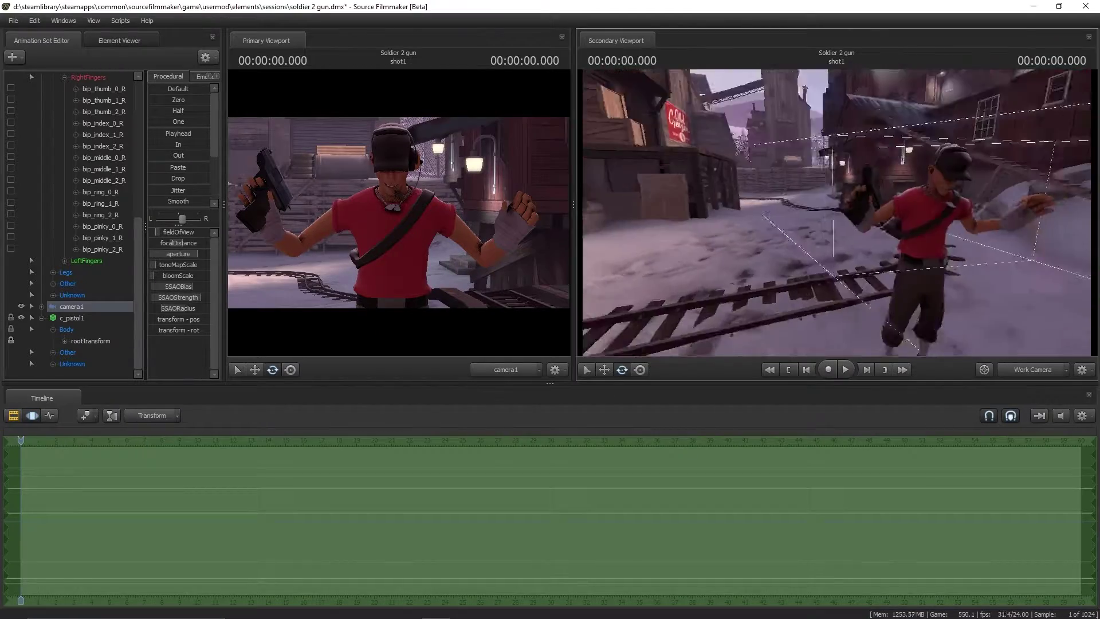
{"action": "scroll", "coordinate": [79, 153], "scroll_direction": "up", "scroll_amount": 5}
{"action": "scroll", "coordinate": [79, 153], "scroll_direction": "down", "scroll_amount": 5}
Rotate the right middle finger's joints to curl it around the pistol grip
{"action": "left_click", "coordinate": [104, 157]}
{"action": "left_click_drag", "start_coordinate": [802, 218], "coordinate": [775, 217]}
{"action": "key", "text": "Down"}
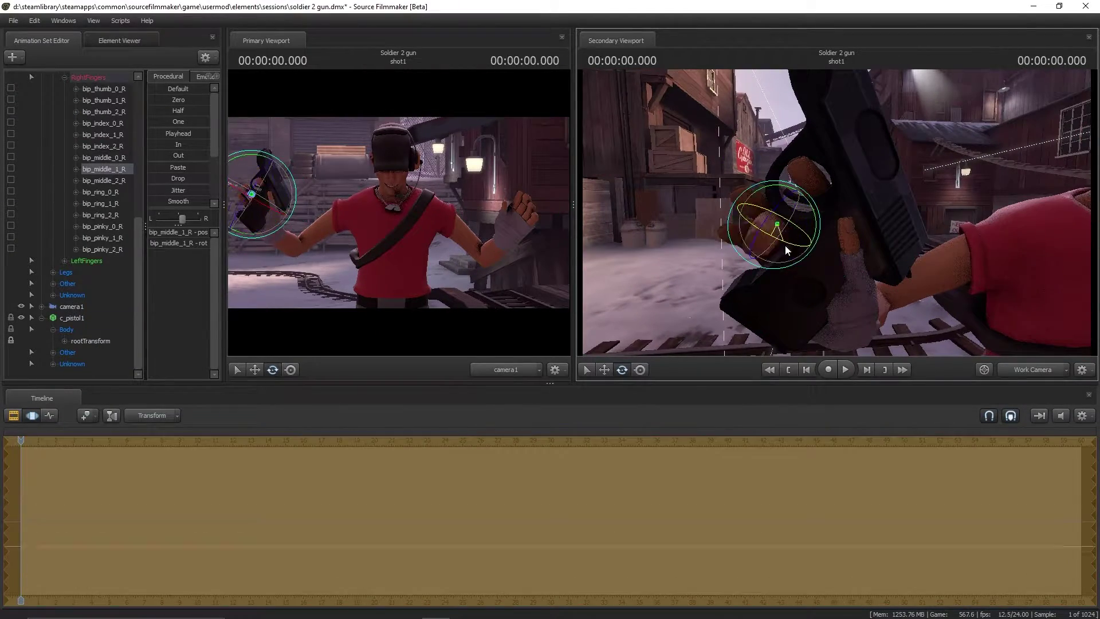
{"action": "left_click", "coordinate": [788, 265], "text": "ctrl"}
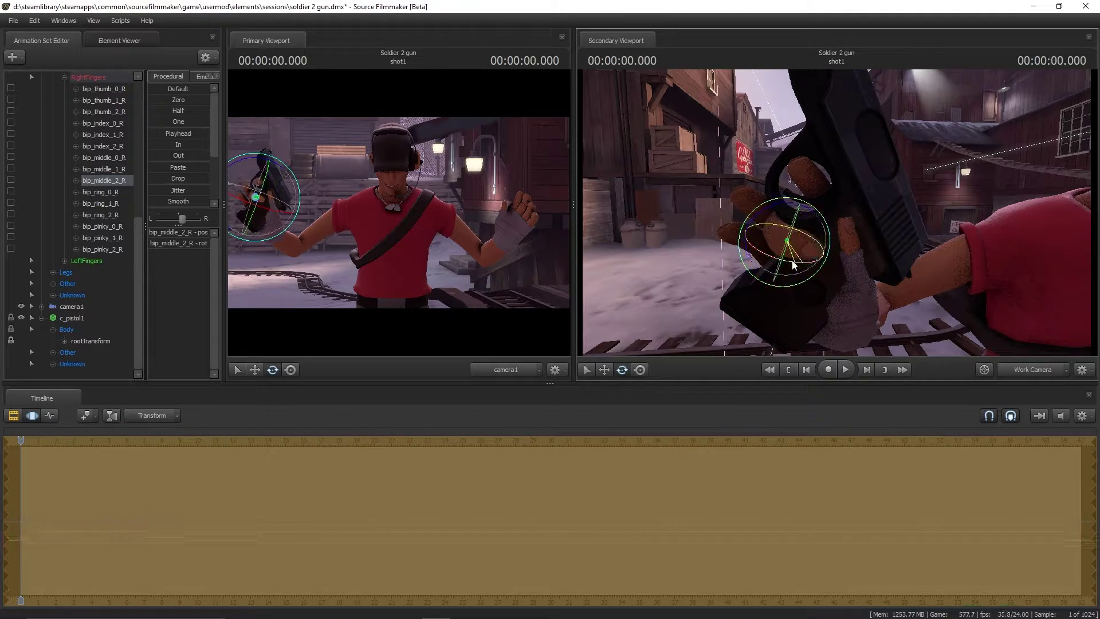
{"action": "left_click_drag", "start_coordinate": [794, 265], "coordinate": [856, 229]}
{"action": "key", "text": "Down"}
{"action": "key", "text": "Down"}
{"action": "key", "text": "Down"}
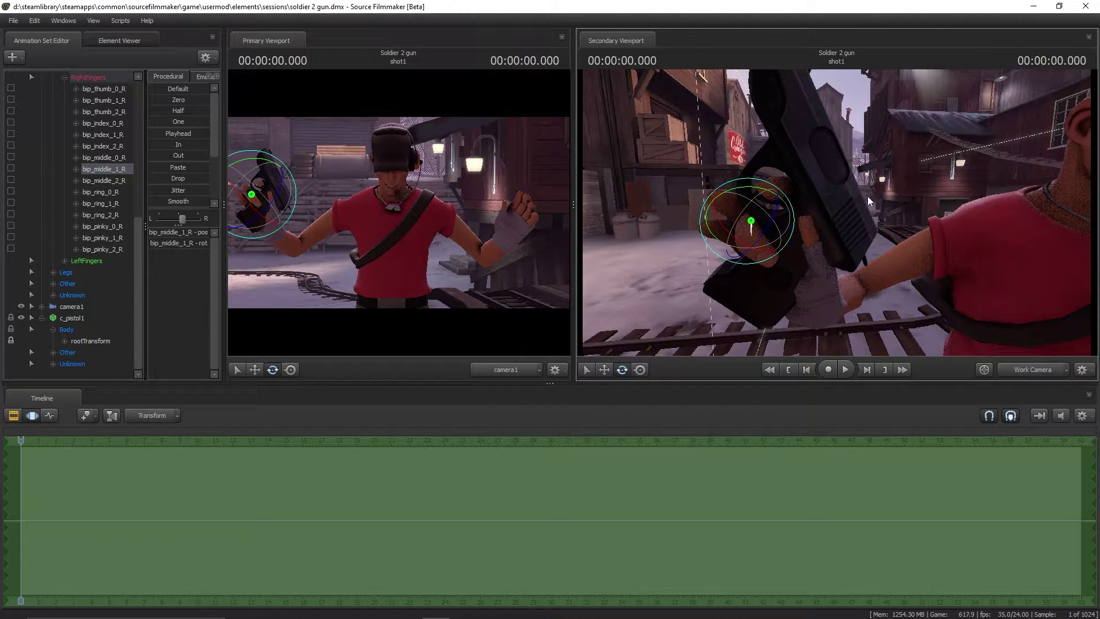
Rotate the base joint of the right index finger toward the trigger and save the session
{"action": "left_click", "coordinate": [803, 196]}
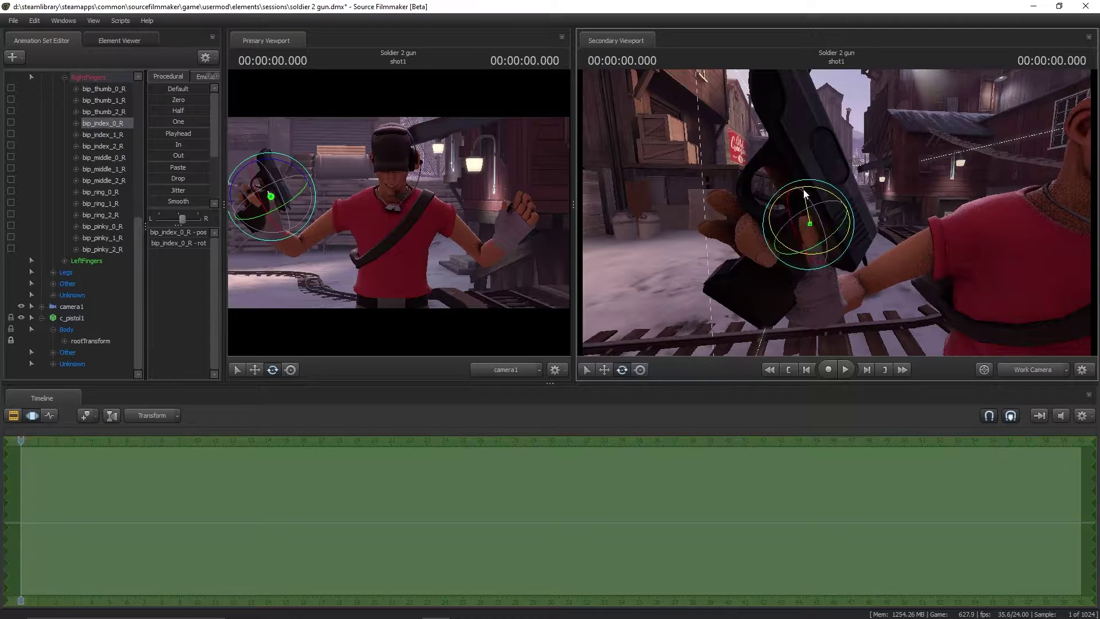
{"action": "mouse_move", "coordinate": [805, 194]}
{"action": "left_mouse_down"}
{"action": "mouse_move", "coordinate": [933, 214]}
{"action": "mouse_move", "coordinate": [919, 222]}
{"action": "mouse_move", "coordinate": [844, 214]}
{"action": "mouse_move", "coordinate": [806, 192]}
{"action": "mouse_move", "coordinate": [839, 209]}
{"action": "mouse_move", "coordinate": [838, 224]}
{"action": "mouse_move", "coordinate": [791, 212]}
{"action": "mouse_move", "coordinate": [789, 198]}
{"action": "mouse_move", "coordinate": [811, 199]}
{"action": "mouse_move", "coordinate": [756, 247]}
{"action": "mouse_move", "coordinate": [816, 198]}
{"action": "mouse_move", "coordinate": [833, 166]}
{"action": "mouse_move", "coordinate": [859, 172]}
{"action": "mouse_move", "coordinate": [797, 173]}
{"action": "left_mouse_up"}
{"action": "key", "text": "ctrl+s"}
Curl the remaining right-hand fingers around the grip, including the pinky's middle and end joints
{"action": "left_click", "coordinate": [882, 241]}
{"action": "left_click", "coordinate": [776, 197]}
{"action": "left_click", "coordinate": [832, 229]}
{"action": "left_click", "coordinate": [752, 251]}
{"action": "left_click", "coordinate": [833, 166]}
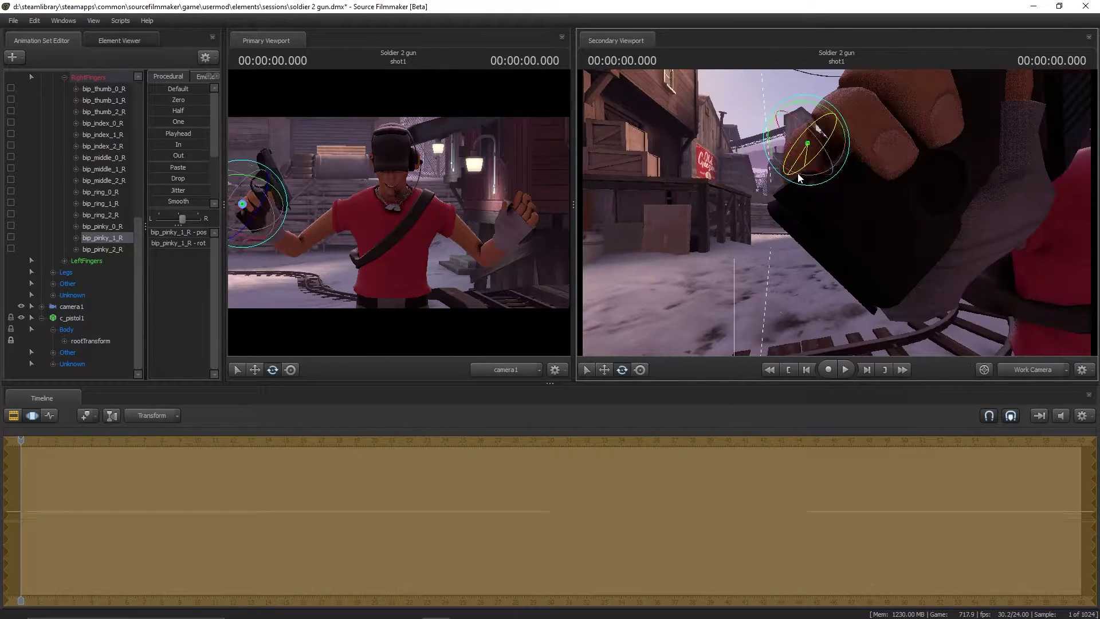
{"action": "left_click", "coordinate": [811, 155]}
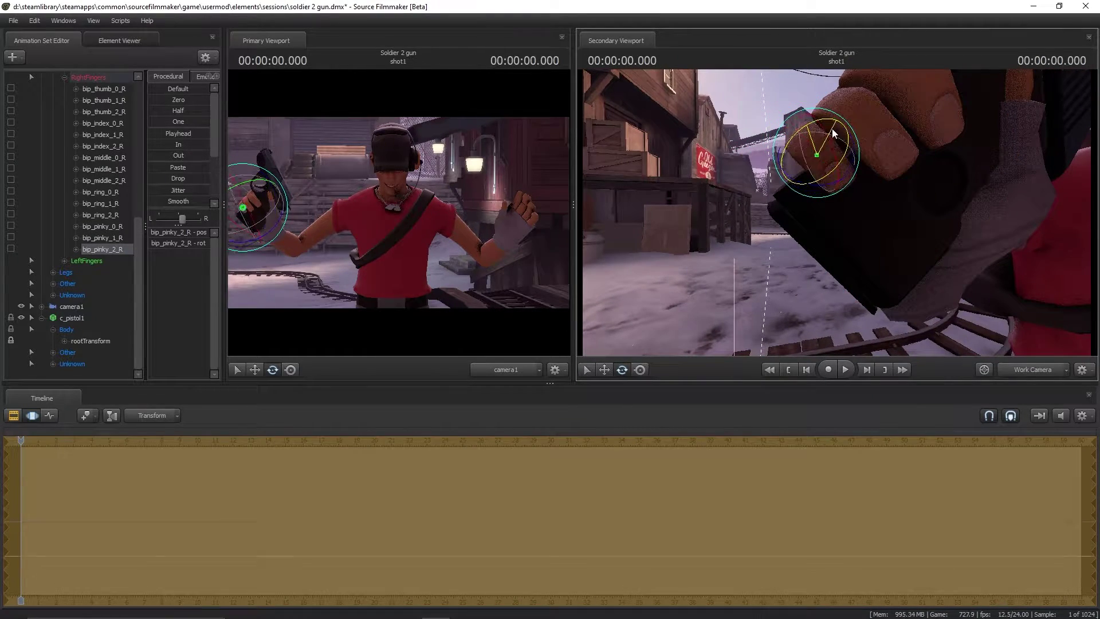
{"action": "left_click", "coordinate": [25, 415]}
{"action": "left_click", "coordinate": [25, 415]}
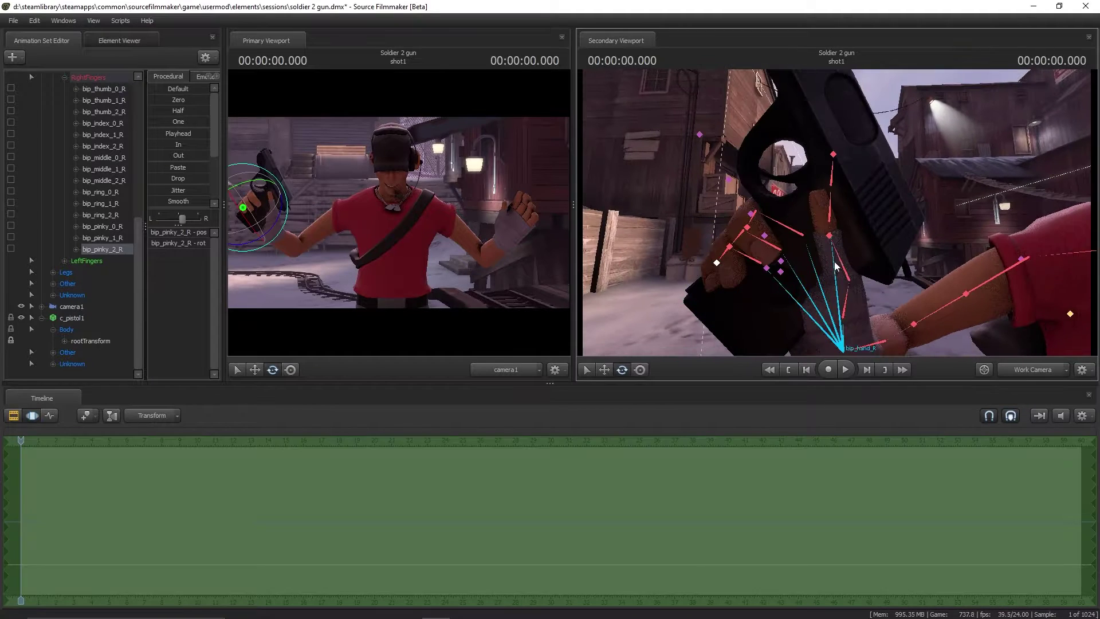
Rotate the middle and end joints of the right thumb to wrap it around the pistol grip
{"action": "left_click", "coordinate": [857, 321]}
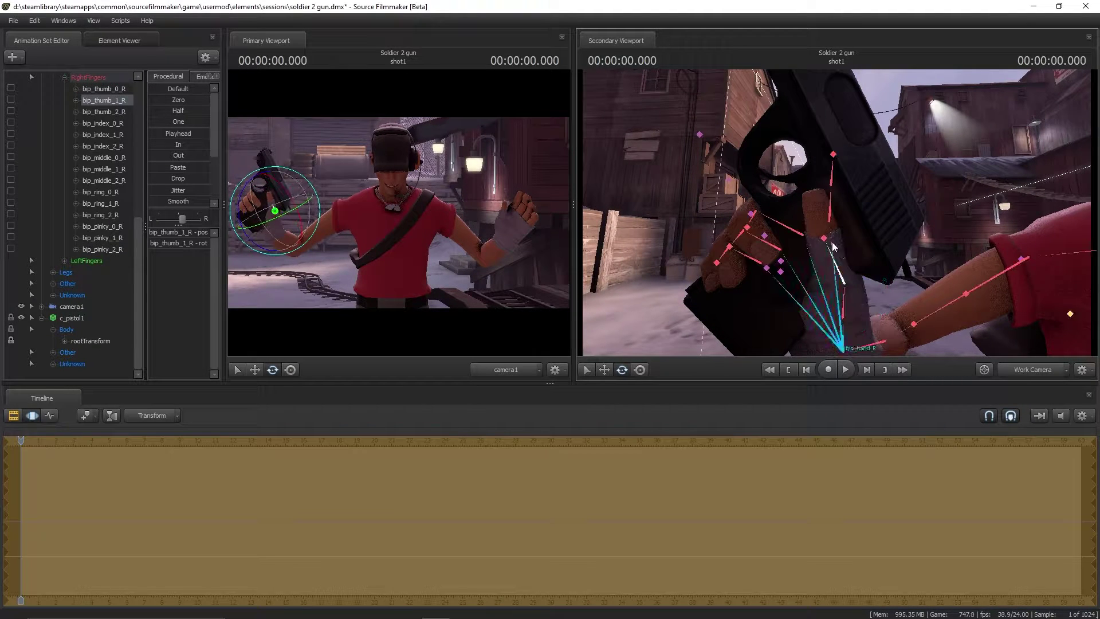
{"action": "left_click", "coordinate": [827, 216]}
{"action": "left_click", "coordinate": [13, 416]}
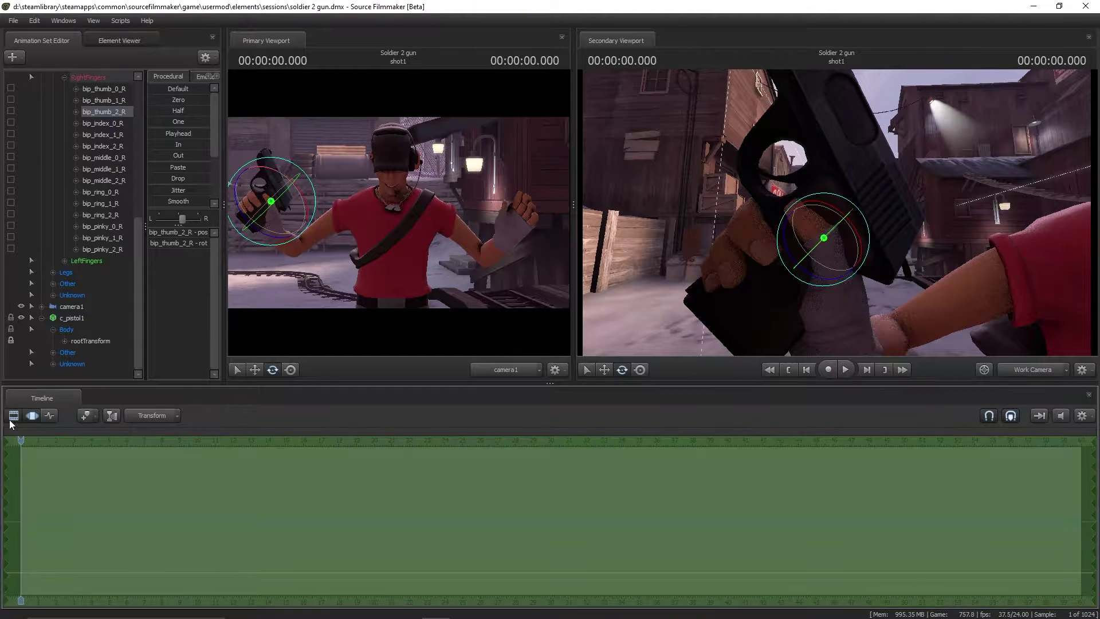
{"action": "left_click", "coordinate": [32, 415]}
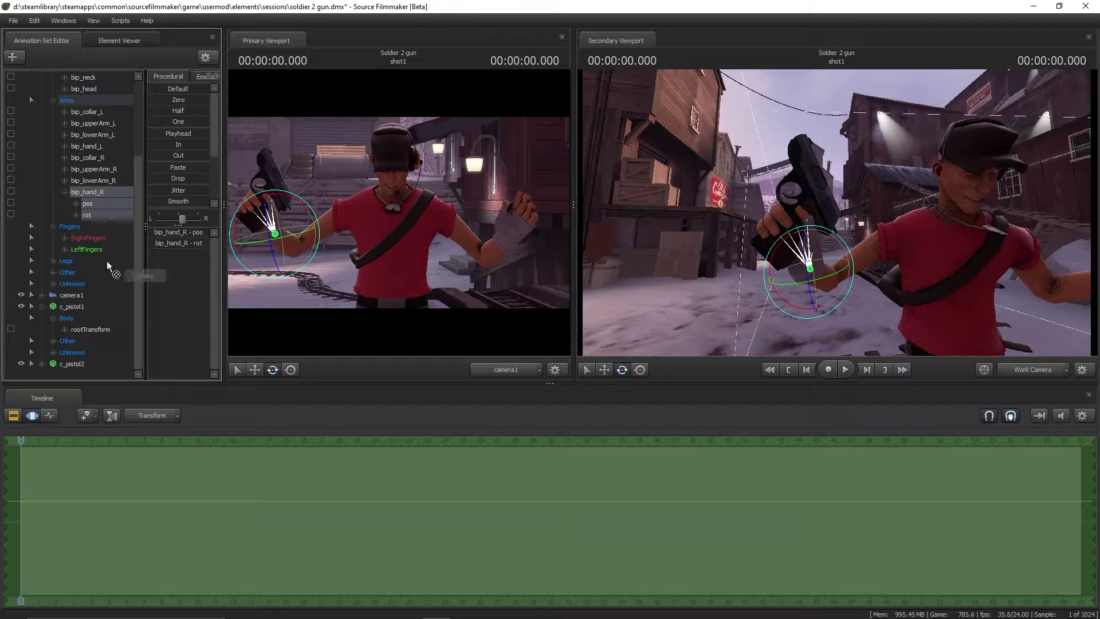
Move the second pistol (c_pistol2) over to the Scout's left hand and rotate it upright
{"action": "key", "text": "w"}
{"action": "left_click_drag", "start_coordinate": [822, 229], "coordinate": [798, 67]}
{"action": "key", "text": "e"}
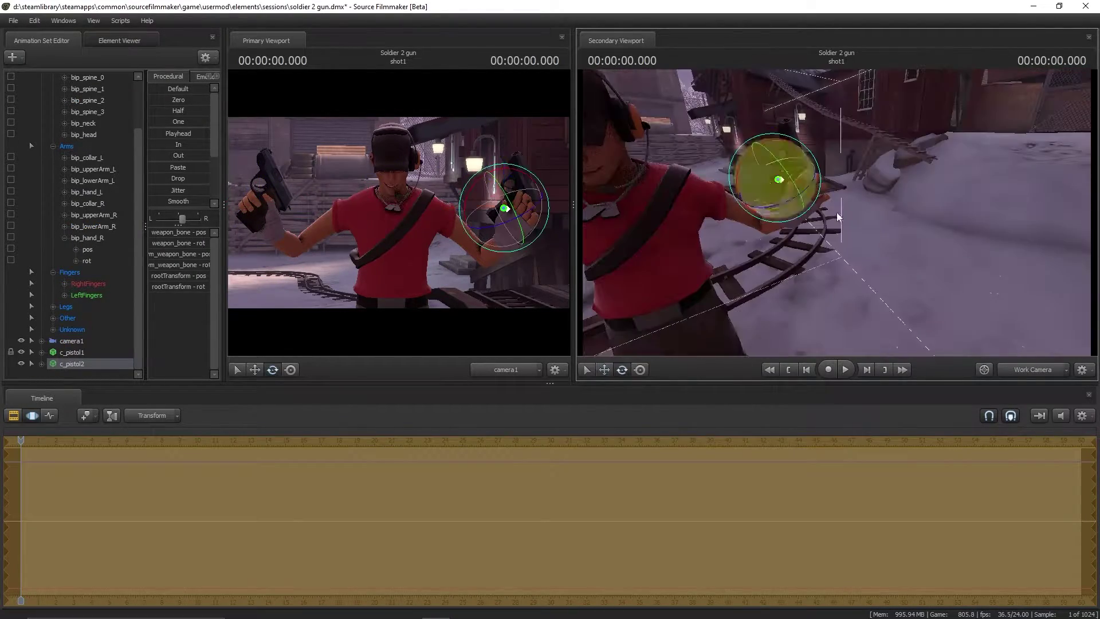
{"action": "left_click_drag", "start_coordinate": [826, 141], "coordinate": [767, 200]}
Rotate the left lower and upper arm bones to raise the left hand beside the second pistol, and save the session
{"action": "left_click", "coordinate": [766, 201]}
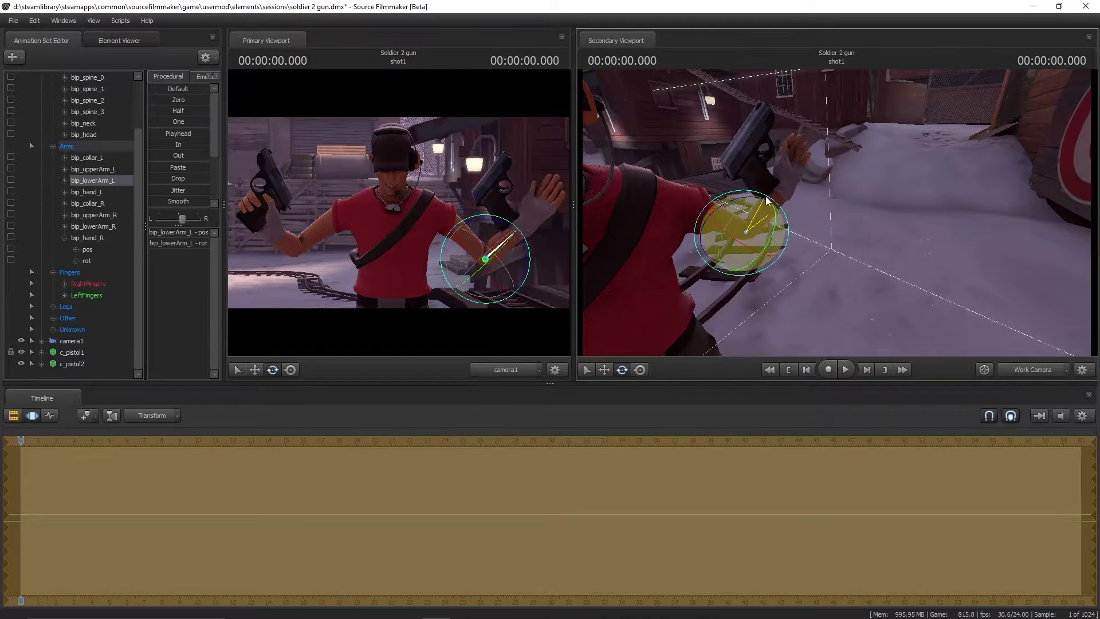
{"action": "left_click", "coordinate": [683, 202], "text": "ctrl"}
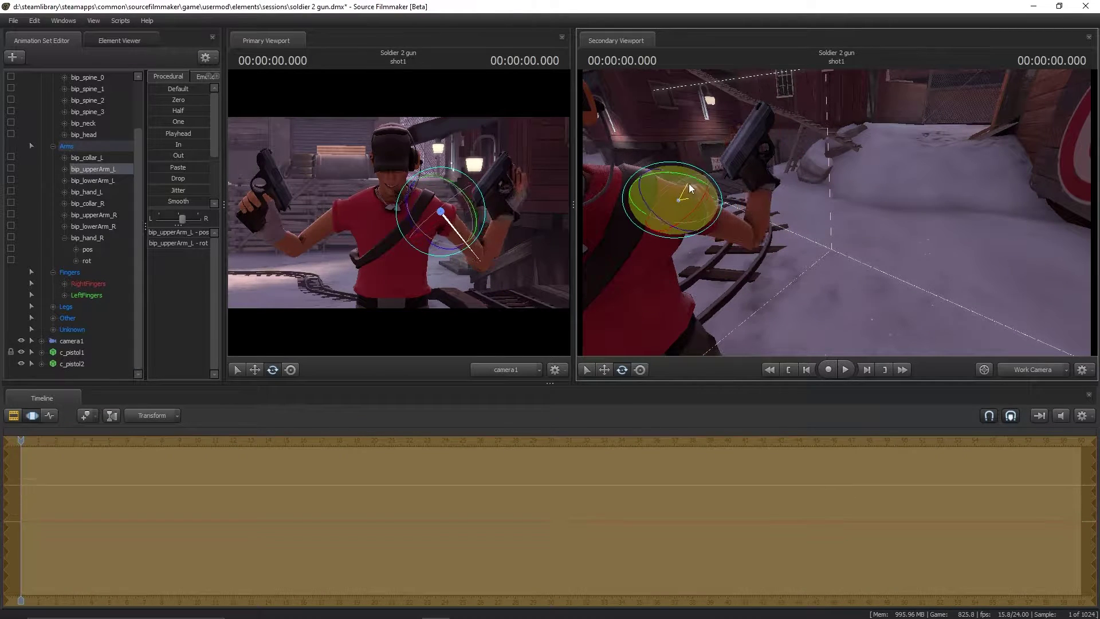
{"action": "left_click_drag", "start_coordinate": [825, 165], "coordinate": [802, 258]}
{"action": "left_click", "coordinate": [886, 217], "text": "ctrl"}
{"action": "key", "text": "ctrl+s"}
Select c_pistol2 and fit it into the palm of the Scout's left hand
{"action": "left_click", "coordinate": [74, 364]}
{"action": "key", "text": "w"}
{"action": "left_click", "coordinate": [762, 319]}
{"action": "key", "text": "e"}
Rotate the base, middle and end joints of the left thumb toward the second pistol's grip
{"action": "left_click", "coordinate": [801, 308]}
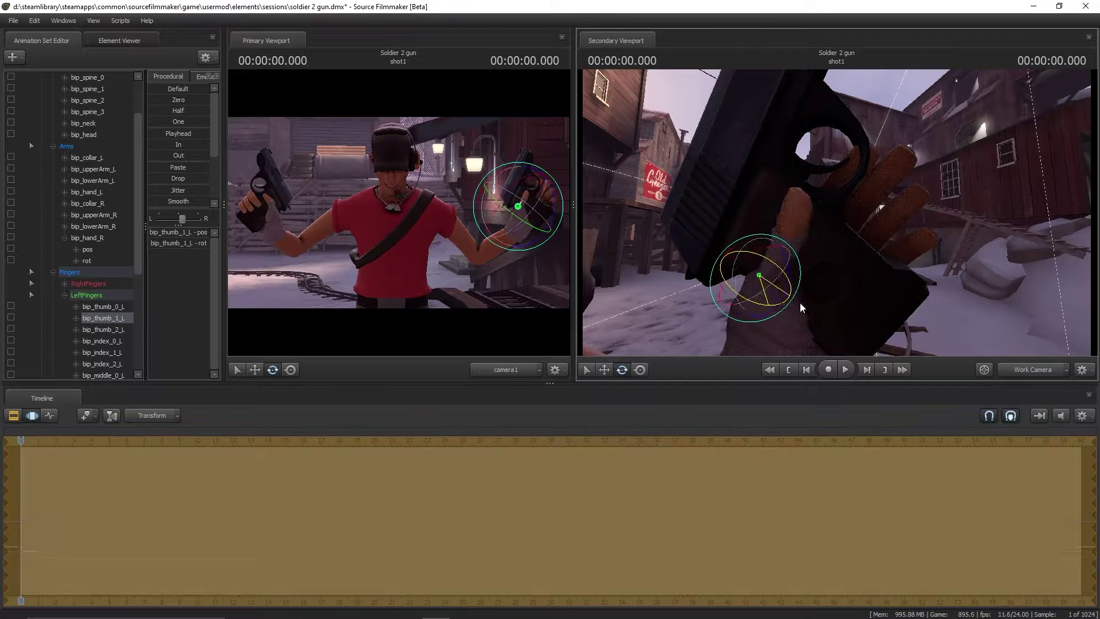
{"action": "left_click", "coordinate": [746, 352]}
{"action": "key", "text": "w"}
{"action": "key", "text": "e"}
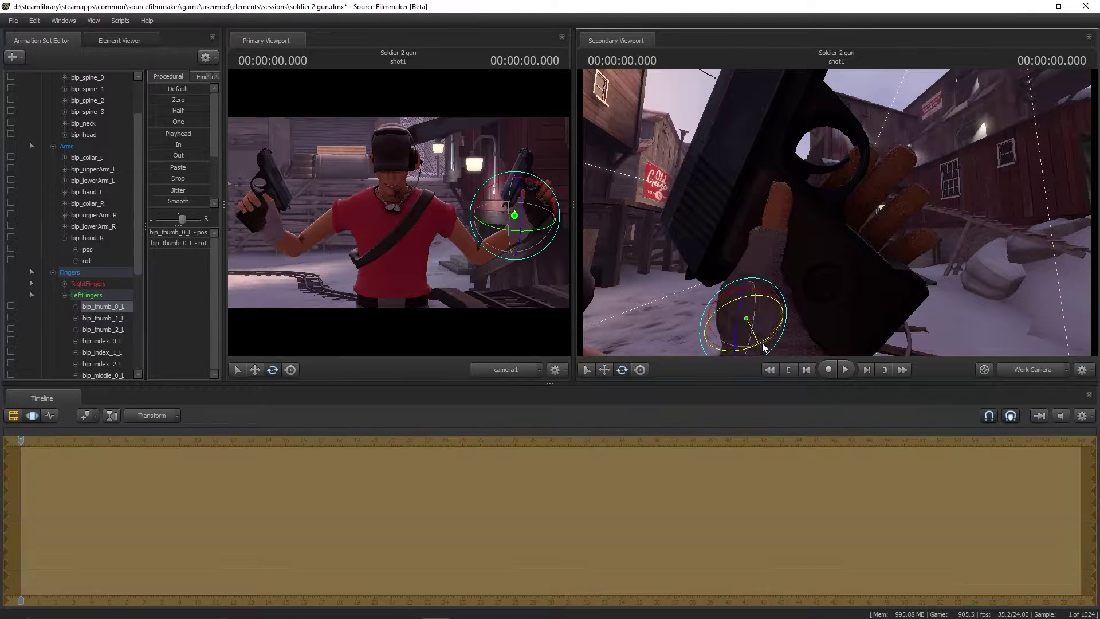
{"action": "left_click", "coordinate": [762, 269]}
{"action": "left_click", "coordinate": [811, 252]}
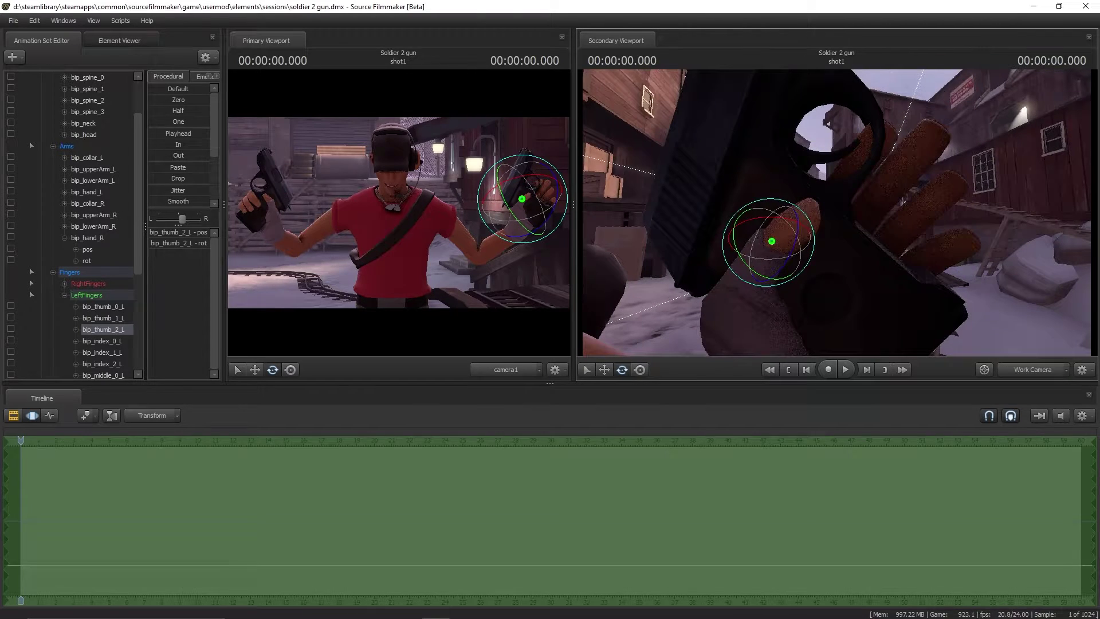
Resize the timeline area to be shorter so both viewports get more height
{"action": "left_click_drag", "start_coordinate": [42, 398], "coordinate": [232, 613]}
{"action": "left_click", "coordinate": [221, 616]}
{"action": "left_click", "coordinate": [290, 422]}
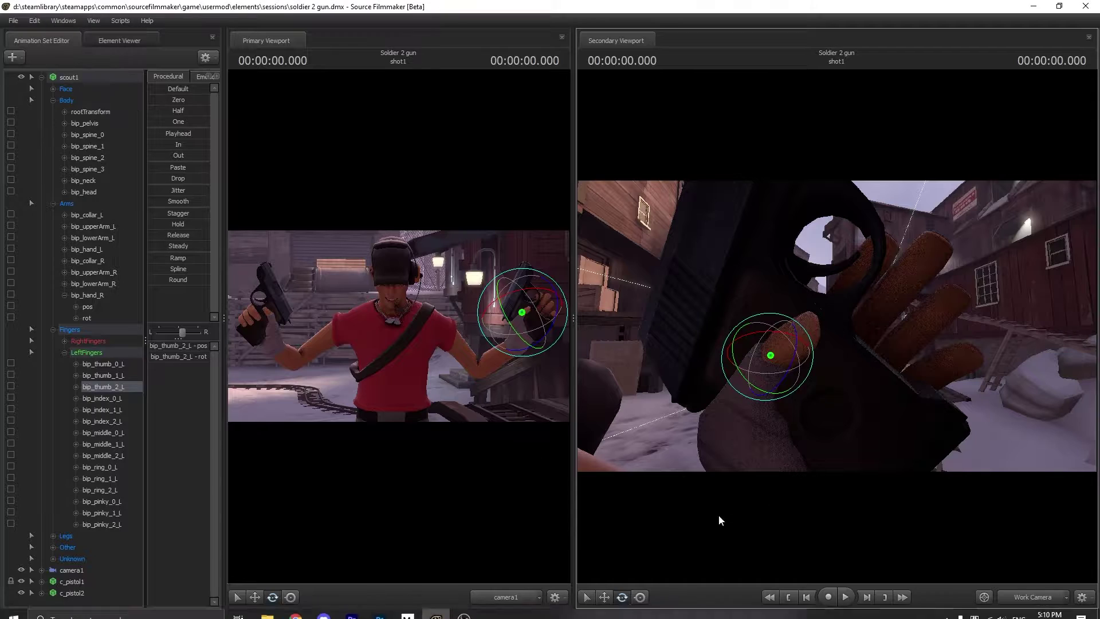
{"action": "left_click", "coordinate": [115, 613]}
{"action": "left_click_drag", "start_coordinate": [554, 321], "coordinate": [513, 596]}
Refine the left thumb's middle and end joints so the thumb lies across the grip
{"action": "left_click", "coordinate": [737, 316]}
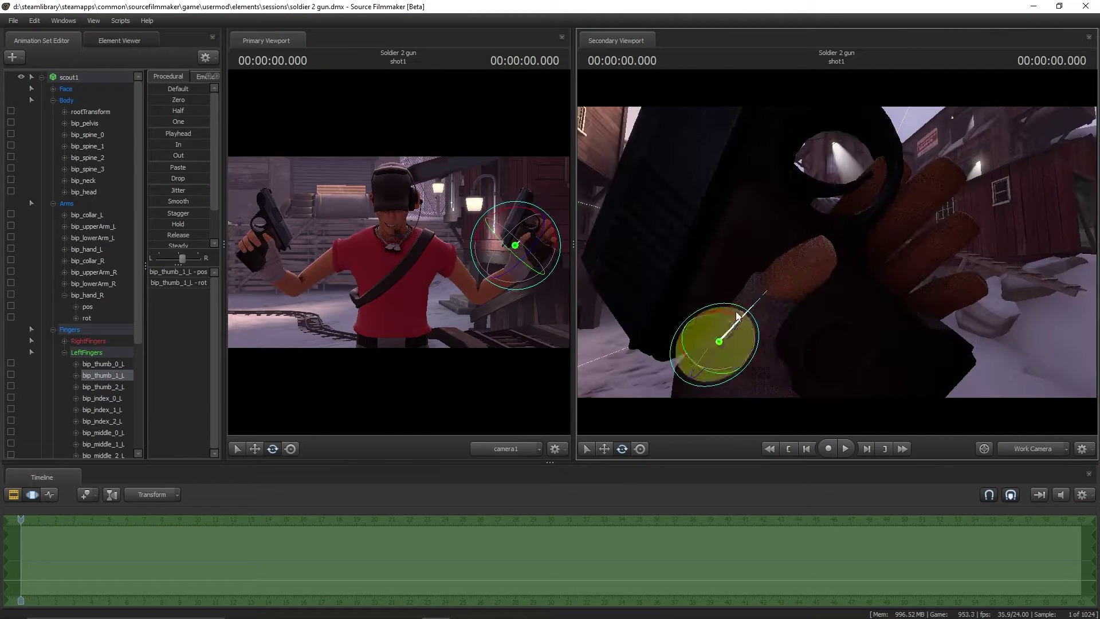
{"action": "left_click", "coordinate": [782, 303]}
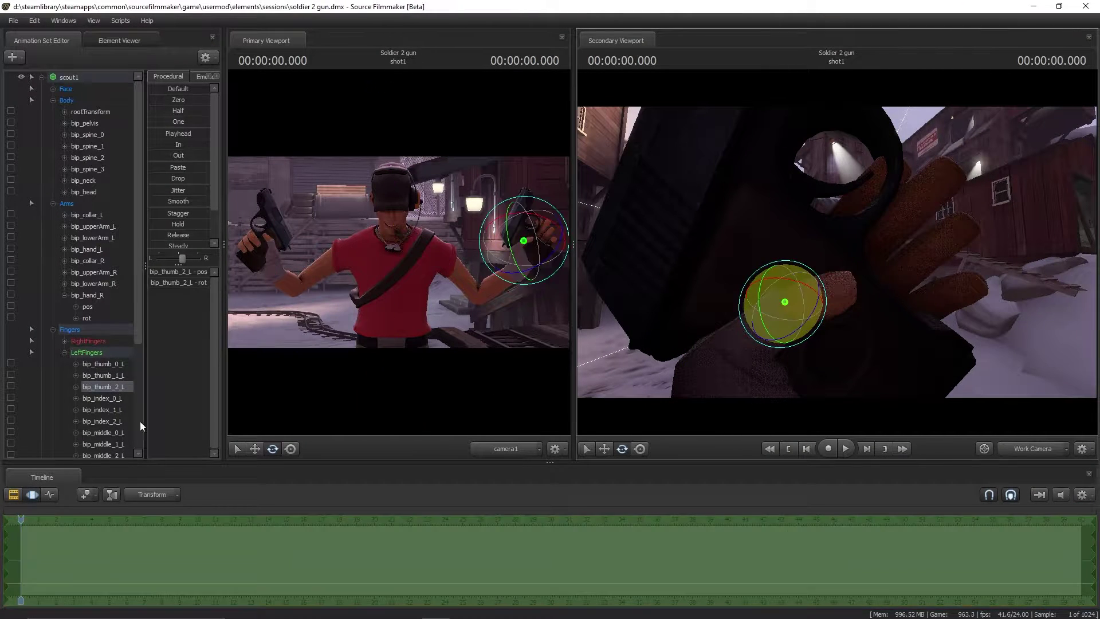
Select the base joints of the left middle, ring and pinky fingers and curl them together around the grip
{"action": "left_click_drag", "start_coordinate": [916, 258], "coordinate": [836, 287]}
{"action": "left_click", "coordinate": [841, 262]}
{"action": "left_click", "coordinate": [837, 256]}
{"action": "key", "text": "e"}
{"action": "left_click", "coordinate": [854, 275], "text": "ctrl"}
{"action": "left_click", "coordinate": [863, 295], "text": "ctrl"}
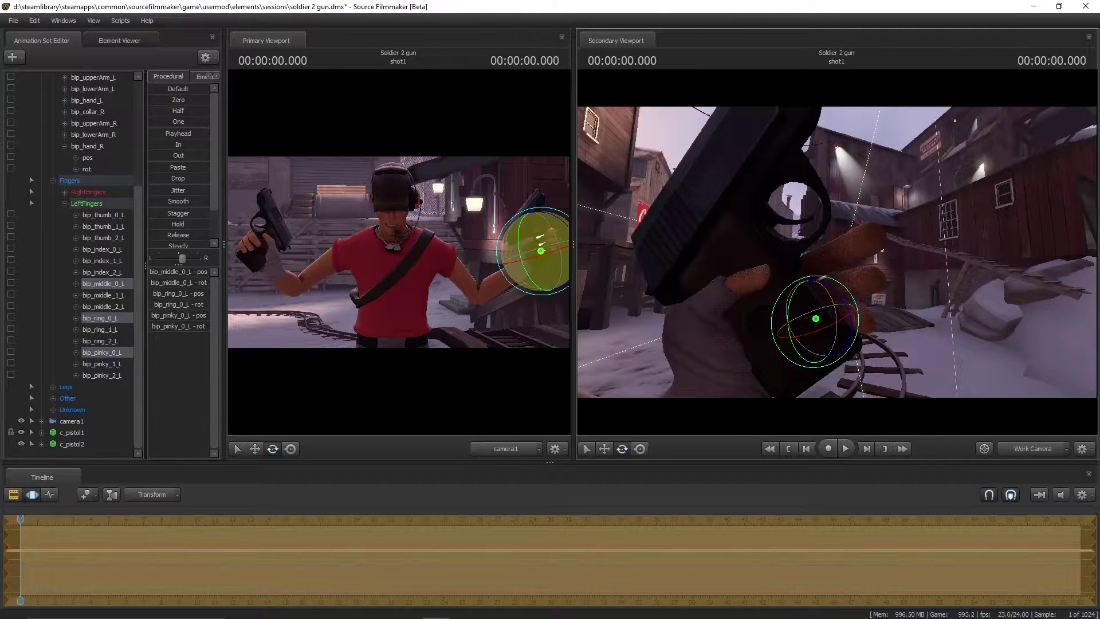
{"action": "left_click_drag", "start_coordinate": [823, 358], "coordinate": [825, 321]}
Curl the outer joints of the left middle, ring and pinky fingers around the second pistol's grip
{"action": "left_click", "coordinate": [885, 229]}
{"action": "left_click_drag", "start_coordinate": [889, 211], "coordinate": [836, 247]}
{"action": "left_click", "coordinate": [825, 246]}
{"action": "left_click", "coordinate": [13, 494]}
{"action": "left_click", "coordinate": [32, 495]}
{"action": "left_click_drag", "start_coordinate": [916, 264], "coordinate": [938, 259]}
{"action": "left_click_drag", "start_coordinate": [1001, 248], "coordinate": [928, 229]}
{"action": "left_click", "coordinate": [900, 202]}
Shift c_pistol2 to sit snugly between the left thumb and fingers, and save the session
{"action": "left_click_drag", "start_coordinate": [816, 278], "coordinate": [897, 255]}
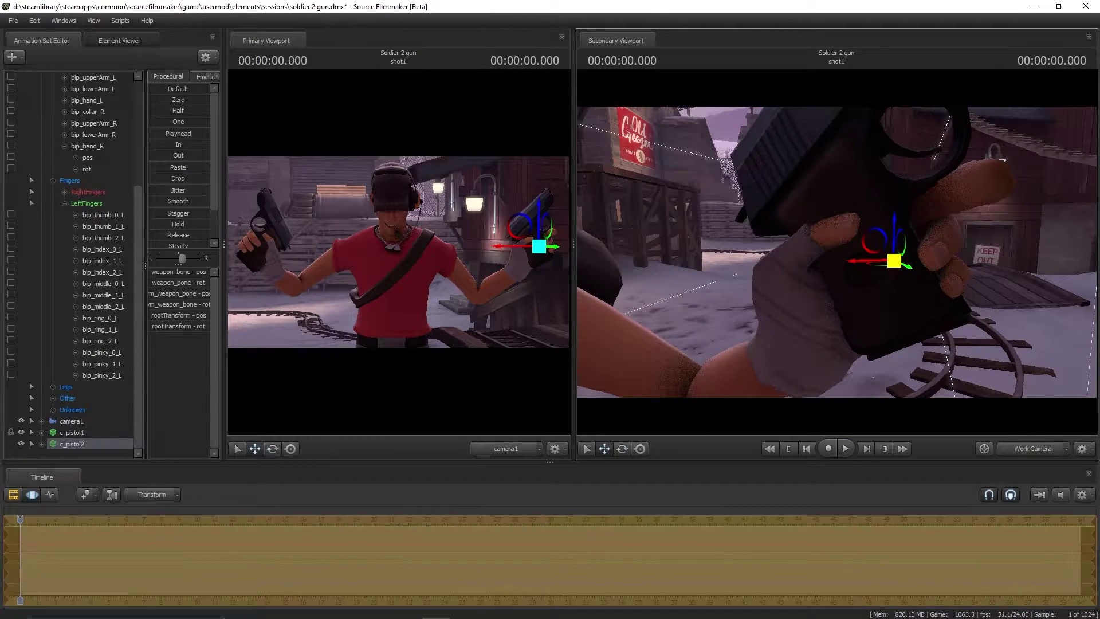
{"action": "left_click", "coordinate": [831, 252]}
{"action": "left_click_drag", "start_coordinate": [830, 252], "coordinate": [765, 226]}
{"action": "key", "text": "e"}
{"action": "key", "text": "ctrl+s"}
Rotate the left ring finger's end joint and reposition its middle joint against the grip
{"action": "left_click", "coordinate": [885, 218]}
{"action": "left_click_drag", "start_coordinate": [837, 252], "coordinate": [885, 217]}
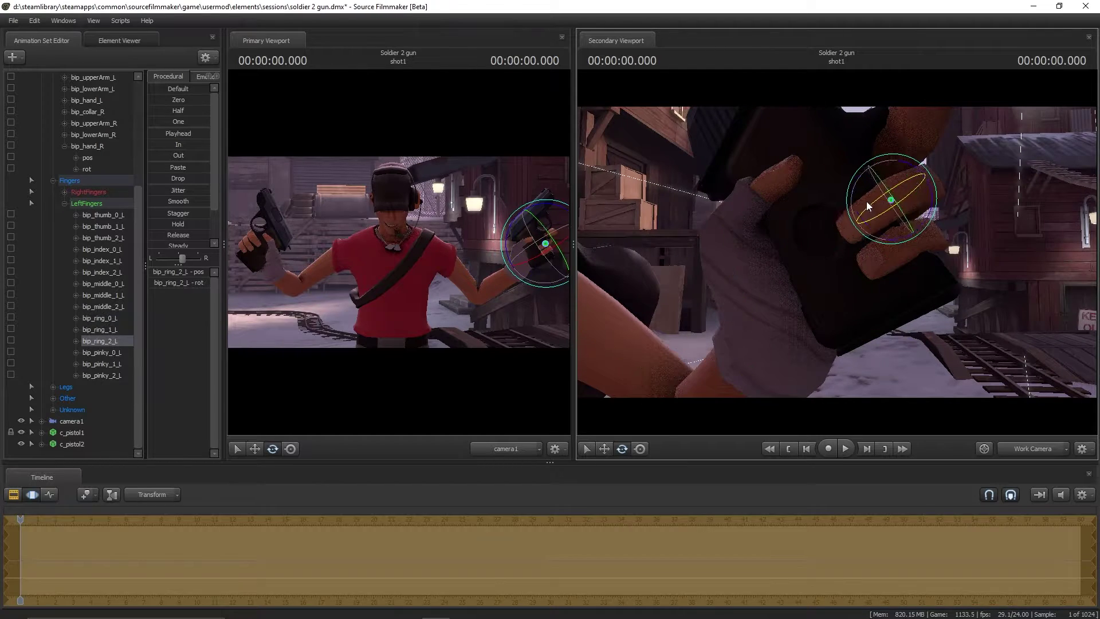
{"action": "left_click", "coordinate": [891, 201]}
{"action": "key", "text": "w"}
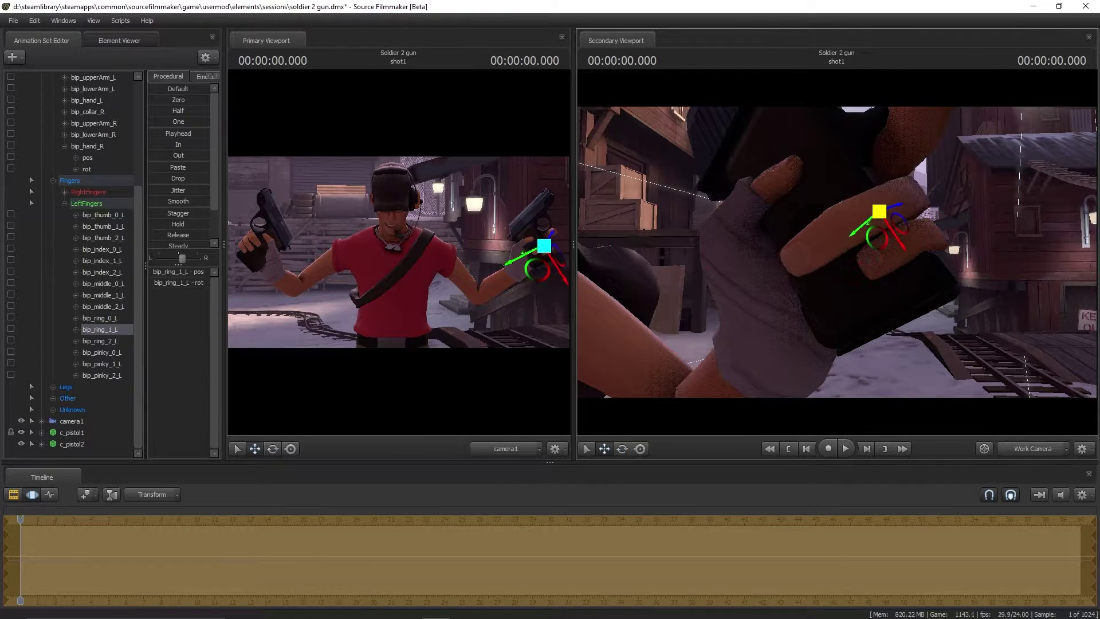
{"action": "left_click_drag", "start_coordinate": [913, 228], "coordinate": [913, 228]}
Rotate the left middle finger's base joint and reposition its middle joint to fit the grip
{"action": "left_click", "coordinate": [773, 217]}
{"action": "key", "text": "e"}
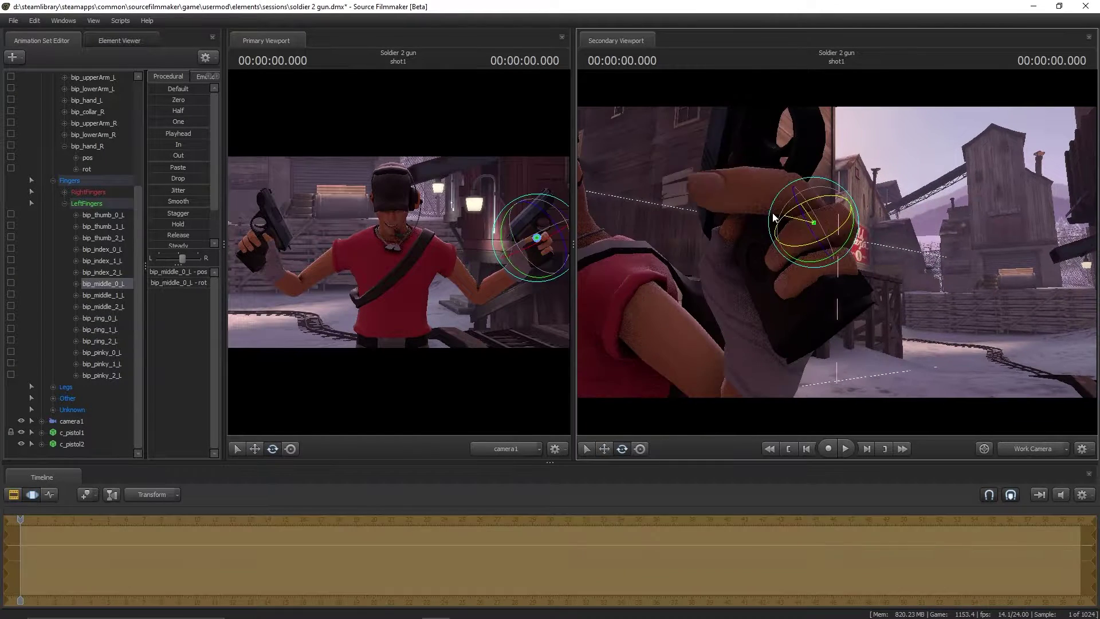
{"action": "left_click", "coordinate": [730, 209]}
{"action": "left_click_drag", "start_coordinate": [762, 157], "coordinate": [910, 225]}
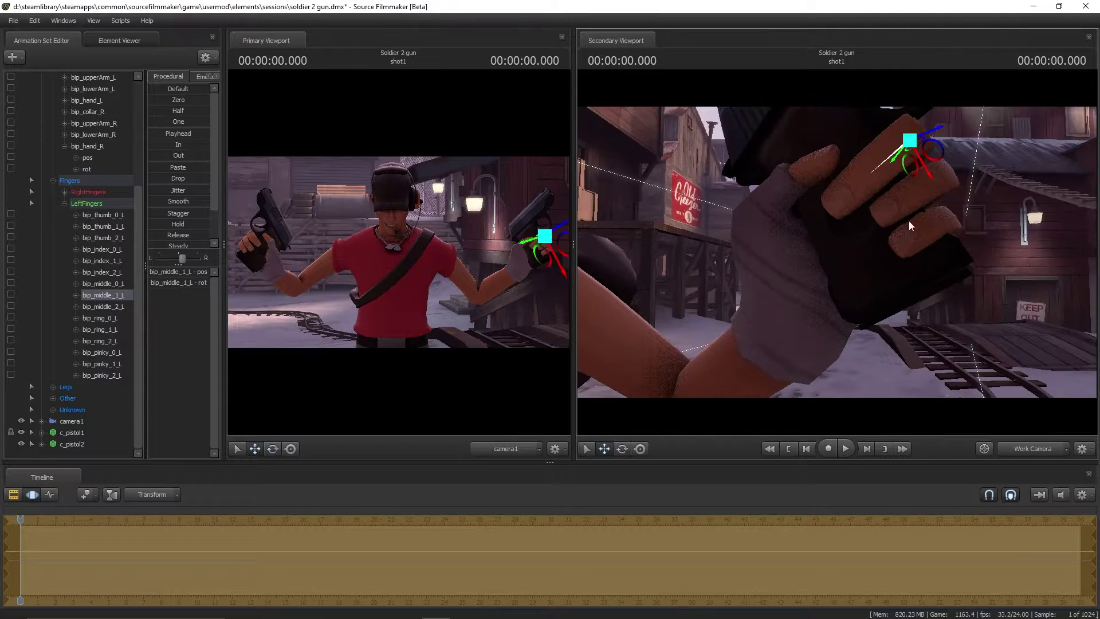
{"action": "left_click_drag", "start_coordinate": [978, 259], "coordinate": [905, 247]}
Refine the rotation of the left middle finger's base and middle joints around the grip
{"action": "left_click_drag", "start_coordinate": [717, 198], "coordinate": [830, 229]}
{"action": "left_click", "coordinate": [842, 235]}
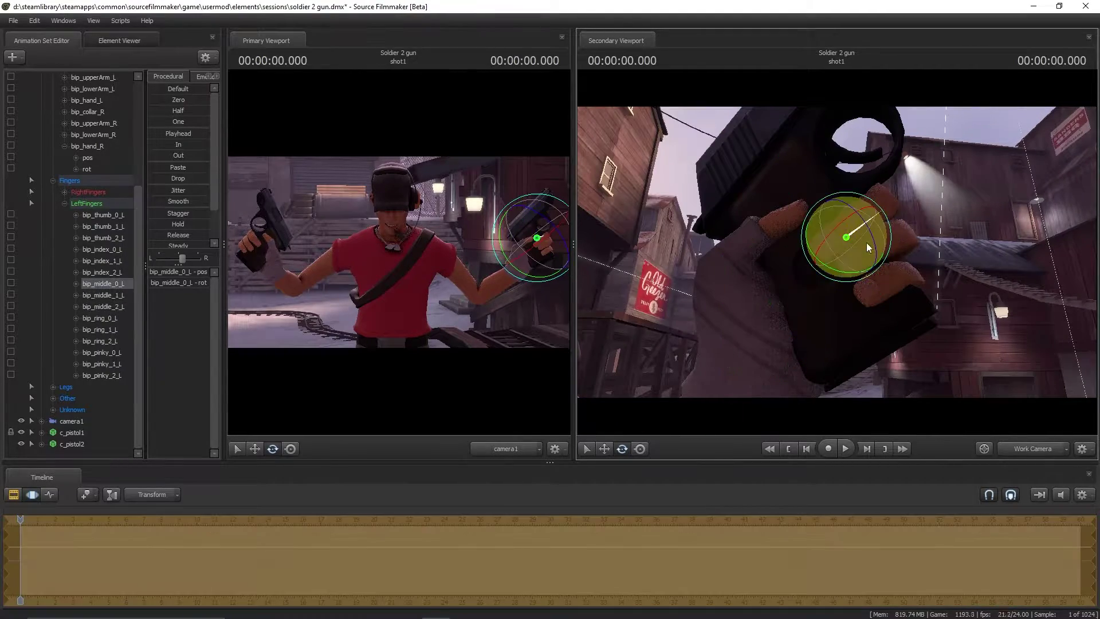
{"action": "left_click_drag", "start_coordinate": [925, 266], "coordinate": [716, 243]}
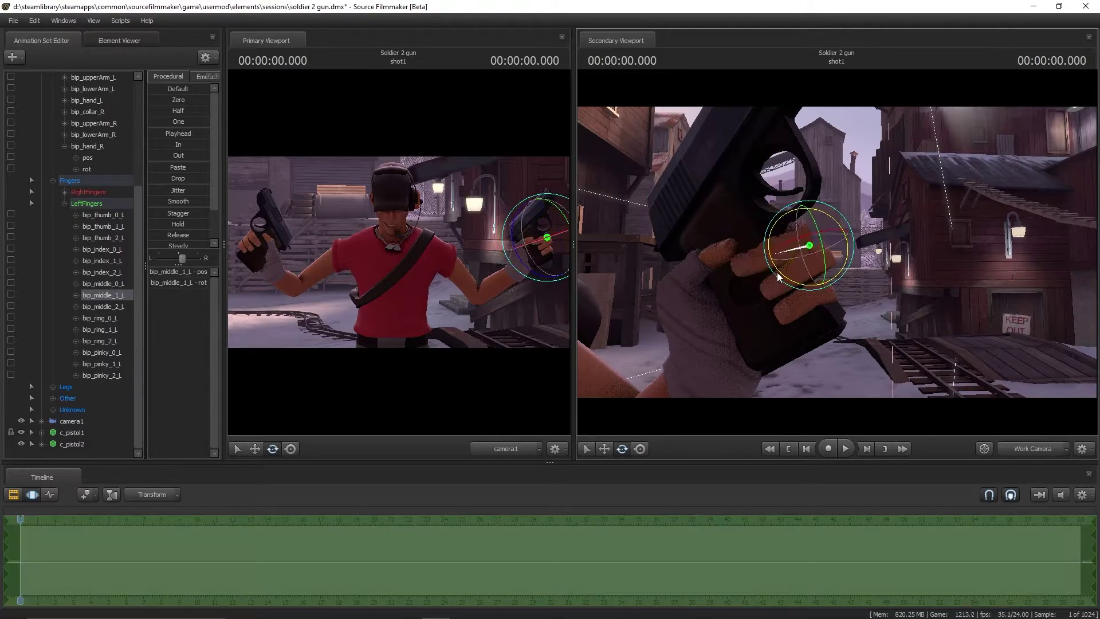
{"action": "left_click", "coordinate": [772, 259]}
Try to rotate the left ring finger's base joint and undo the last finger changes
{"action": "left_click", "coordinate": [814, 312]}
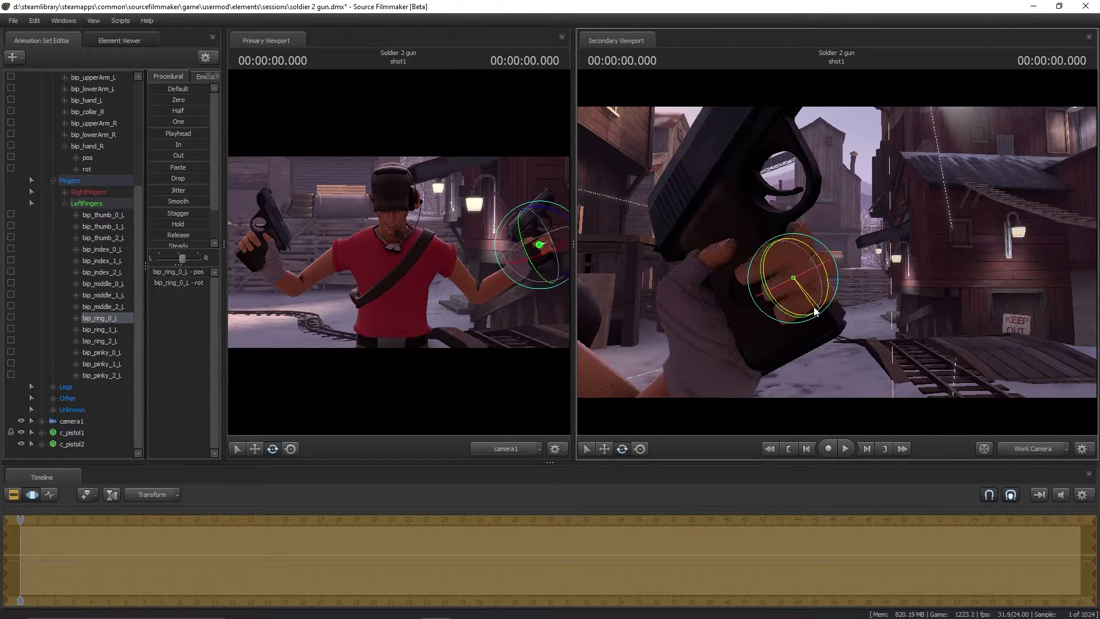
{"action": "key", "text": "ctrl+z"}
{"action": "key", "text": "ctrl+z"}
{"action": "key", "text": "ctrl+z"}
{"action": "key", "text": "ctrl+z"}
{"action": "key", "text": "ctrl+z"}
Add the fall2013_hong_kong_cone straw hat to scout1 as a Team Fortress item
{"action": "right_click", "coordinate": [79, 77]}
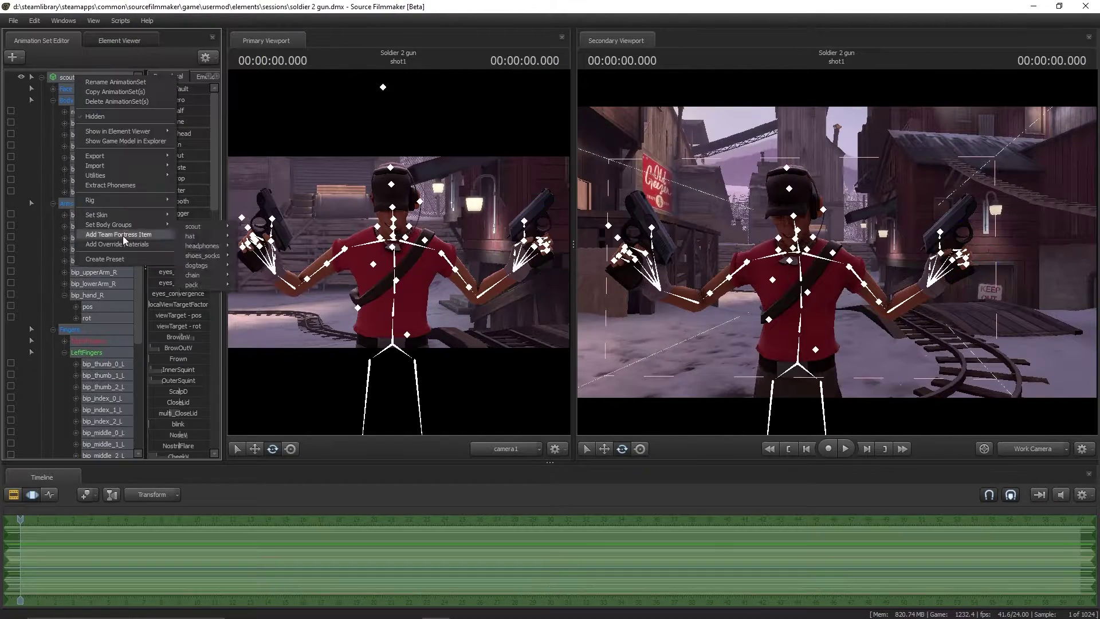
{"action": "left_click", "coordinate": [123, 236]}
{"action": "left_click", "coordinate": [492, 259]}
{"action": "left_click", "coordinate": [556, 373]}
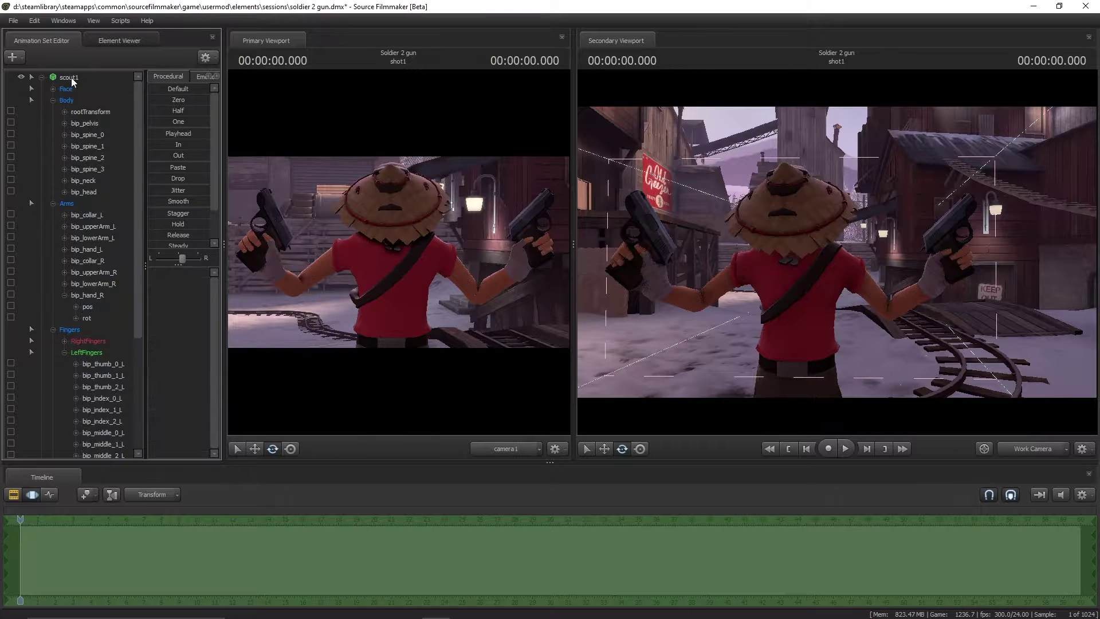
Set scout1's body groups to hide the default hat and headphones
{"action": "right_click", "coordinate": [71, 80]}
{"action": "left_click", "coordinate": [268, 260]}
{"action": "right_click", "coordinate": [78, 79]}
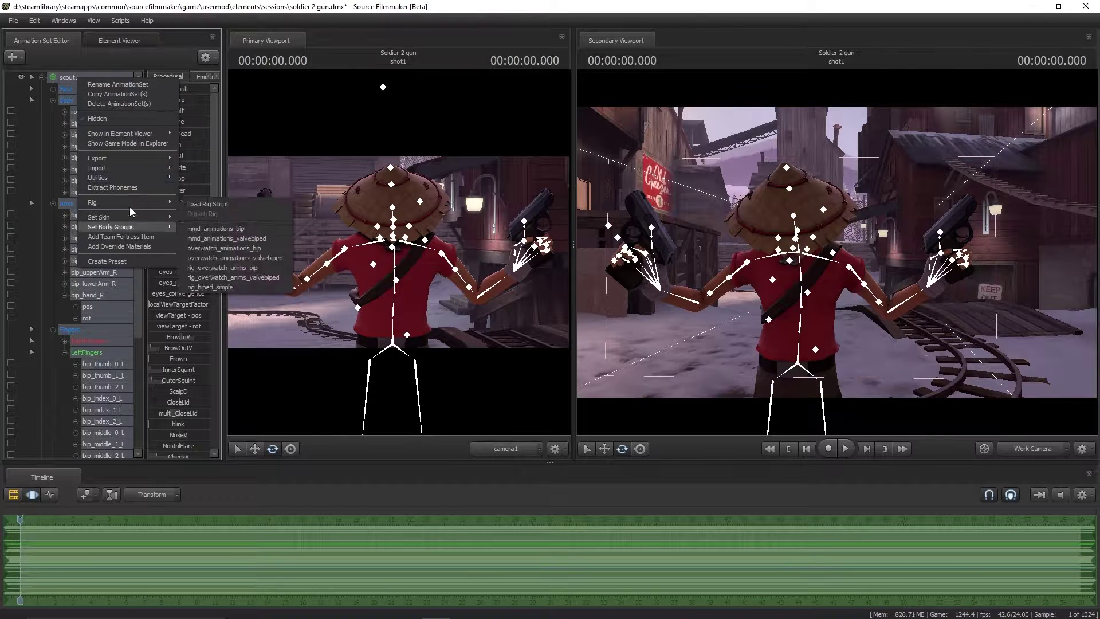
{"action": "left_click", "coordinate": [32, 101]}
Try to rotate the whole straw hat from its root so it faces correctly on the Scout's head
{"action": "left_click", "coordinate": [875, 384]}
{"action": "left_click", "coordinate": [564, 378]}
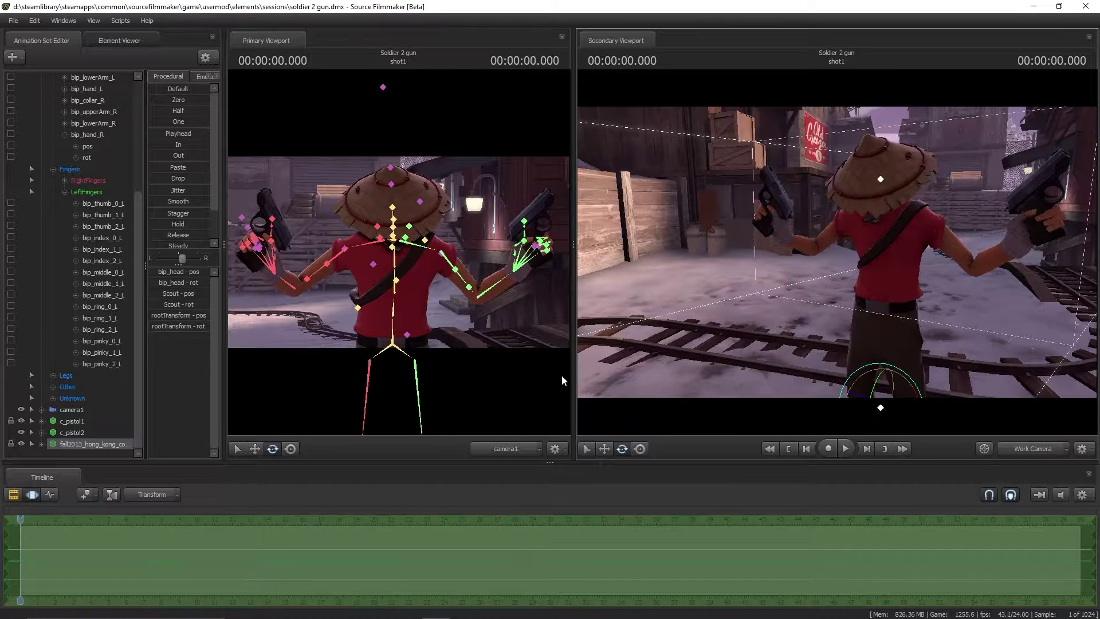
{"action": "key", "text": "w"}
{"action": "key", "text": "e"}
{"action": "left_click", "coordinate": [874, 390]}
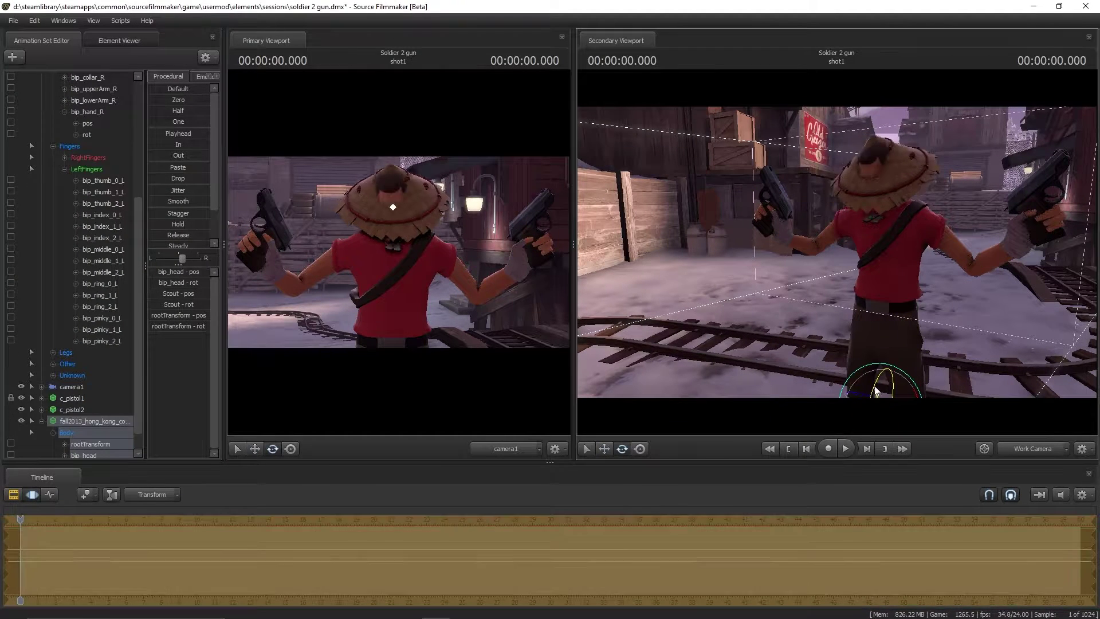
Try to move the straw hat into place on the Scout's head and adjust its bip_head bone
{"action": "right_click_drag", "start_coordinate": [884, 358], "coordinate": [868, 273]}
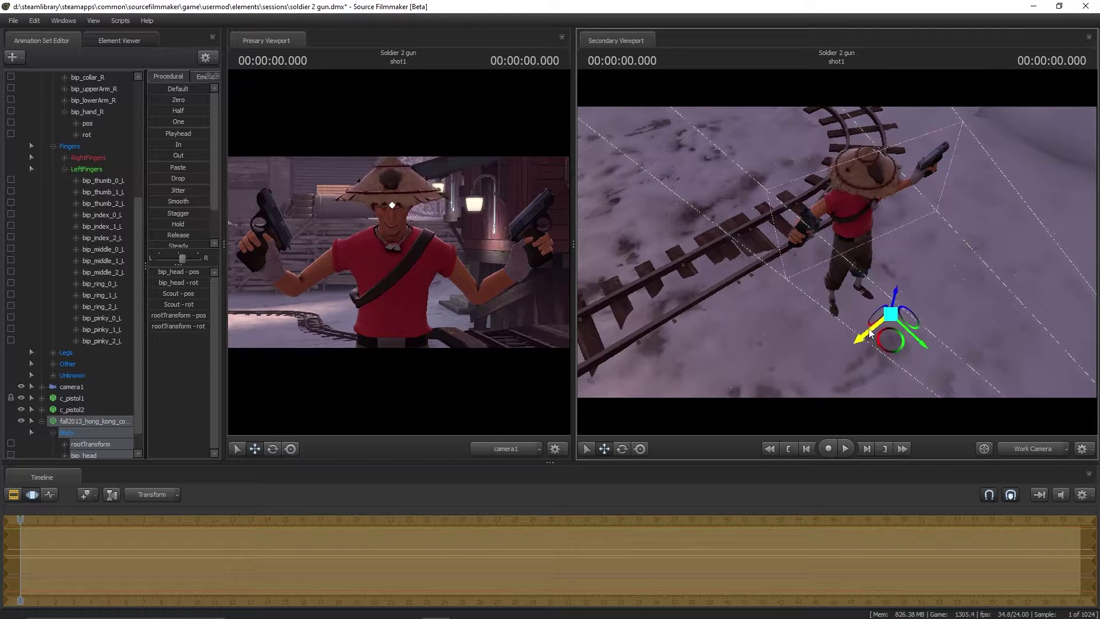
{"action": "right_click_drag", "start_coordinate": [897, 298], "coordinate": [918, 352]}
{"action": "right_click_drag", "start_coordinate": [892, 387], "coordinate": [740, 324]}
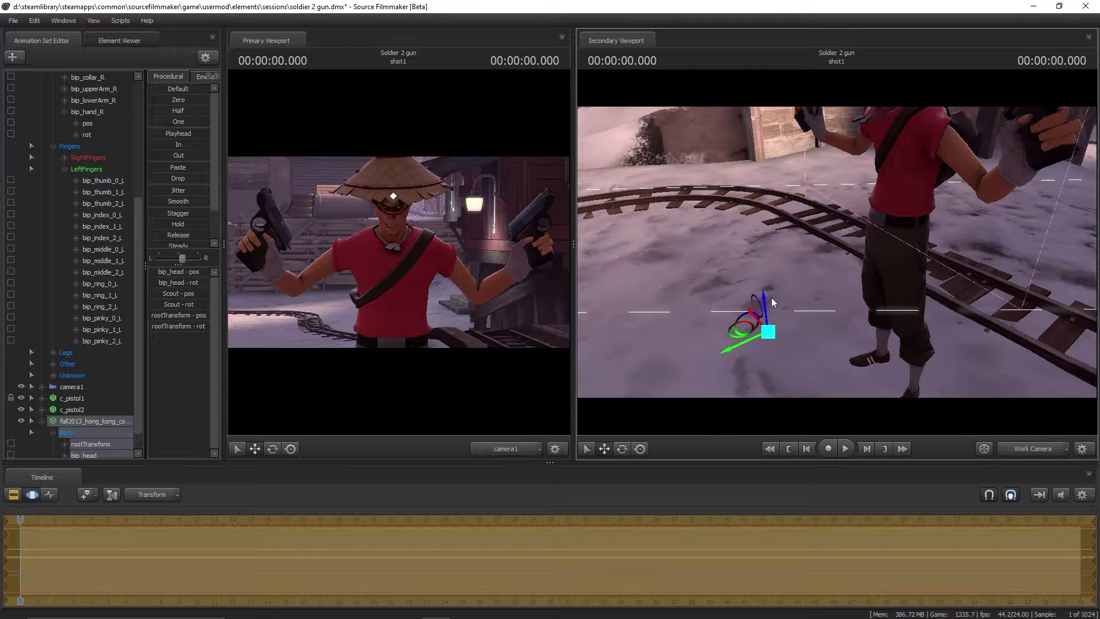
{"action": "left_click", "coordinate": [86, 192]}
{"action": "scroll", "coordinate": [96, 425], "scroll_direction": "down", "scroll_amount": 1}
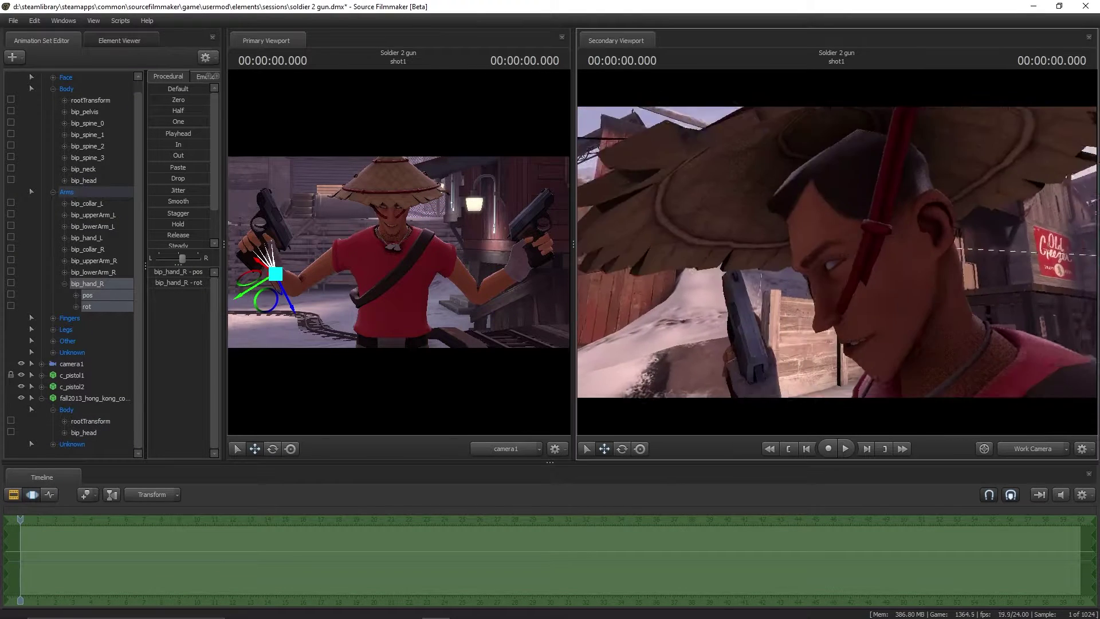
{"action": "left_click", "coordinate": [91, 397]}
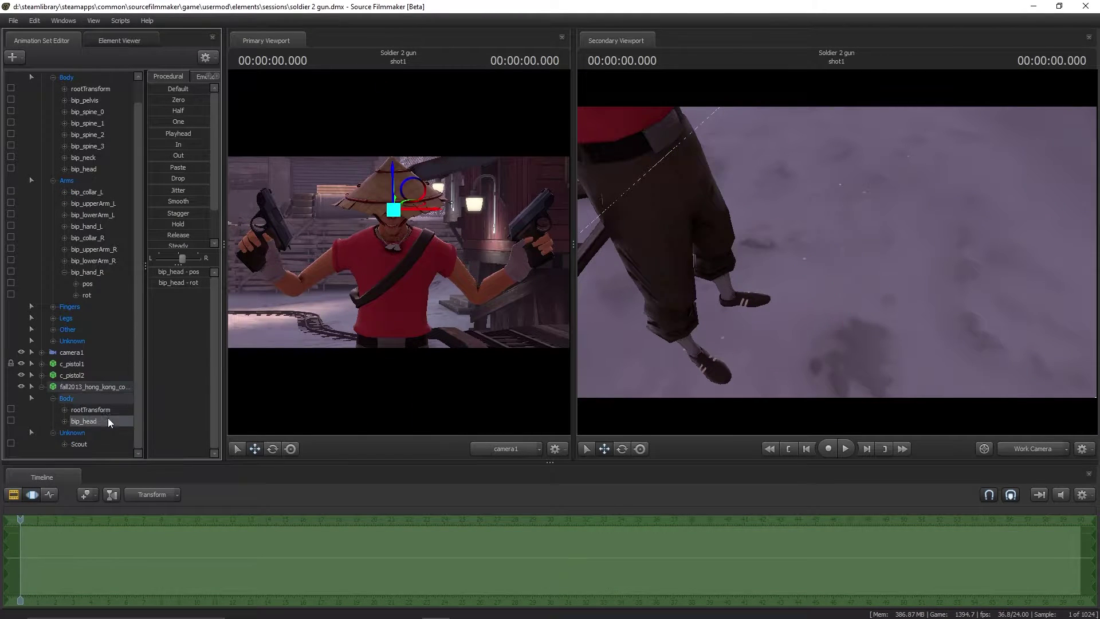
{"action": "scroll", "coordinate": [90, 395], "scroll_direction": "up", "scroll_amount": 1}
Remove the adjusted straw hat and add the same hat to scout1 again
{"action": "right_click", "coordinate": [92, 417]}
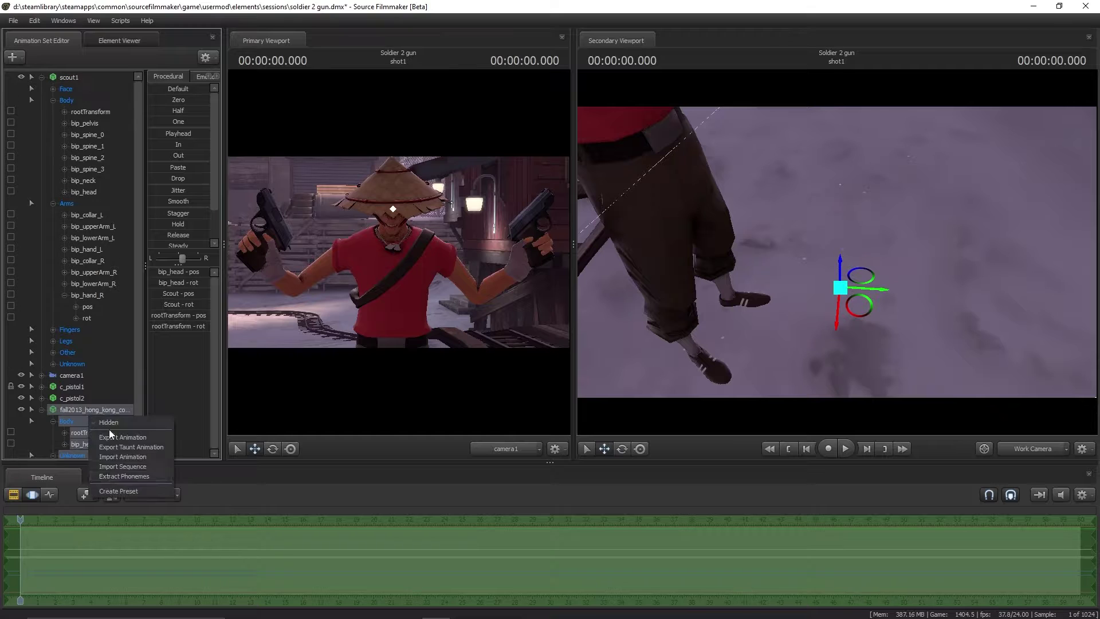
{"action": "left_click", "coordinate": [136, 437]}
{"action": "left_click", "coordinate": [557, 375]}
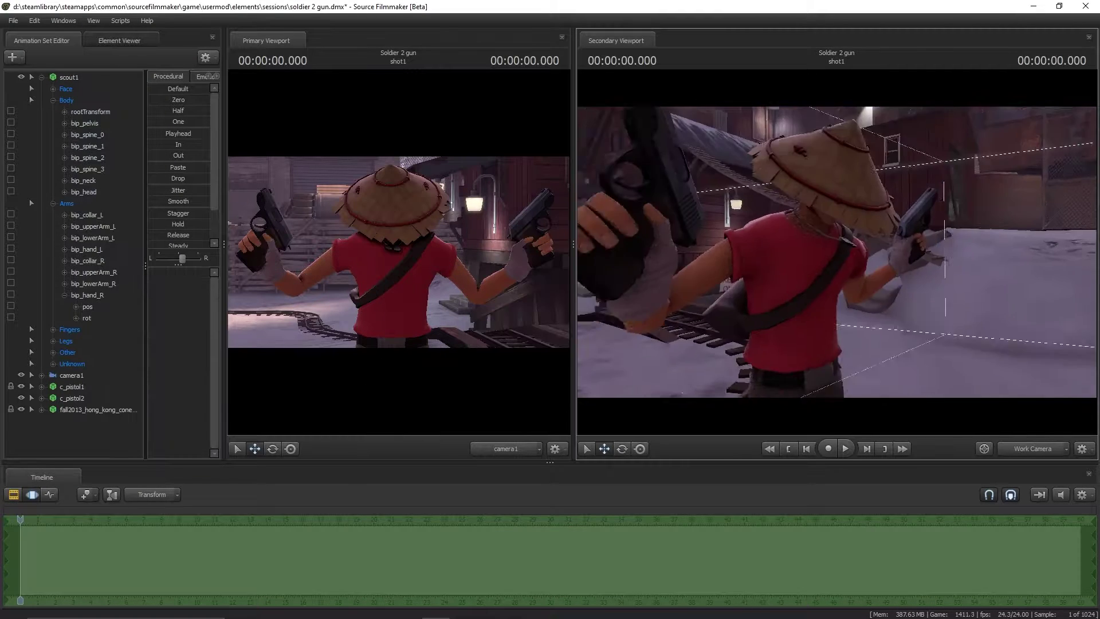
Rotate the straw hat's bip_head bone so the hat sits upright above the Scout's face
{"action": "left_click", "coordinate": [814, 189]}
{"action": "key", "text": "e"}
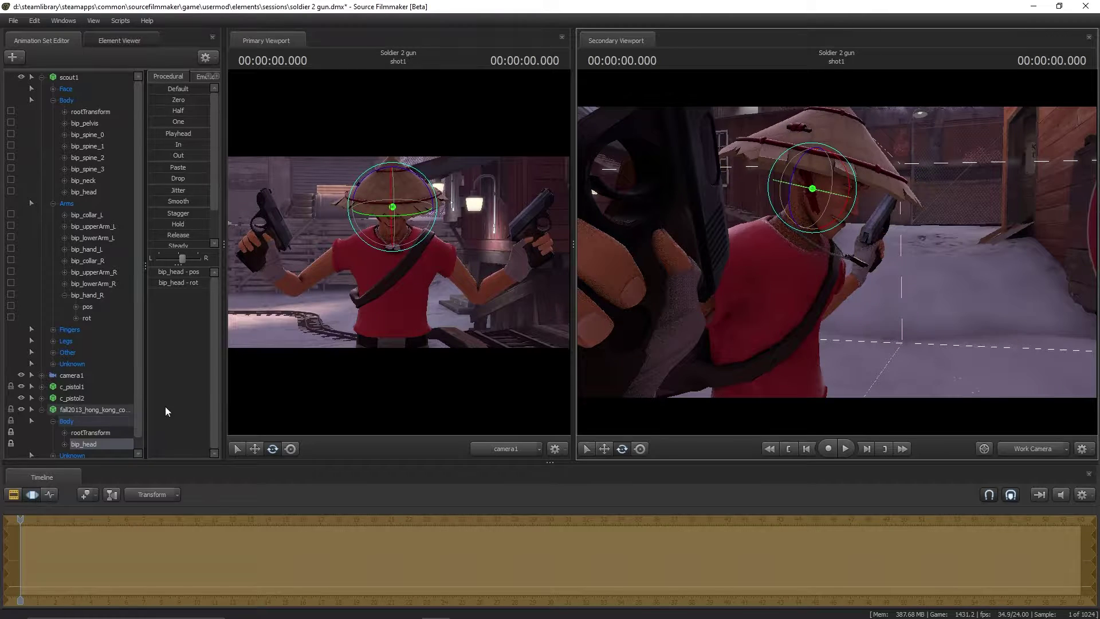
{"action": "left_click", "coordinate": [34, 494]}
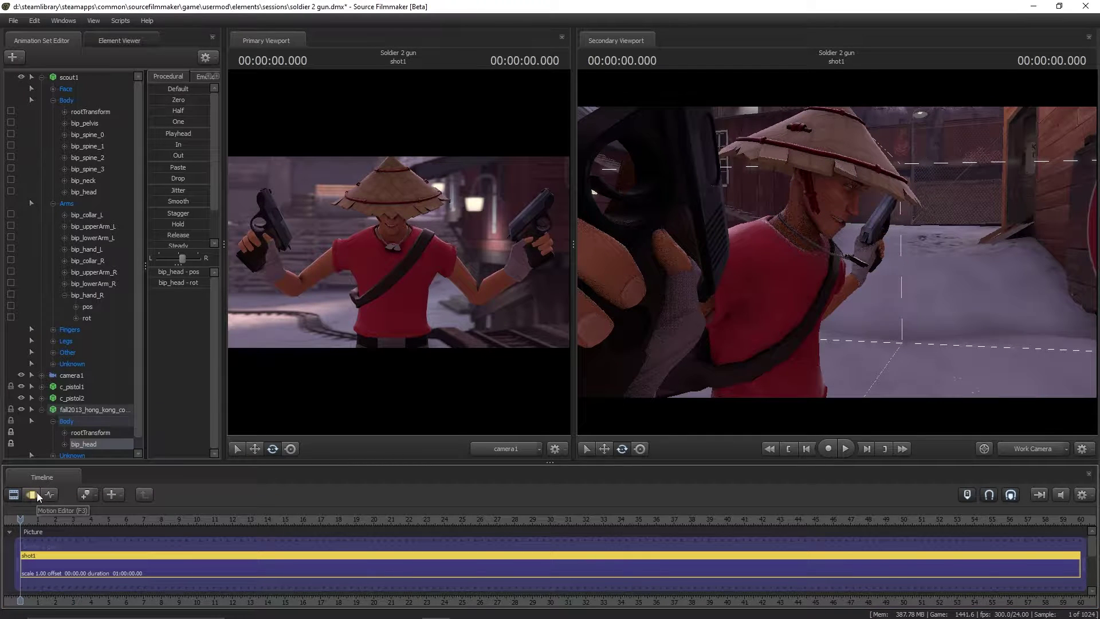
{"action": "left_click", "coordinate": [37, 493]}
{"action": "left_click", "coordinate": [768, 304]}
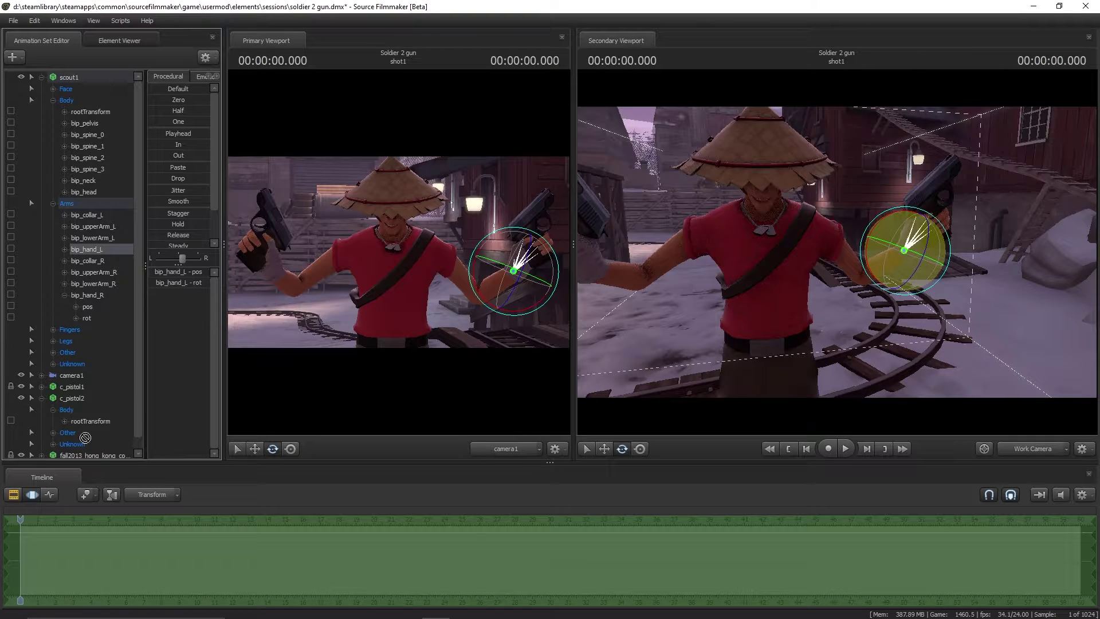
Adjust c_pistol2's rootTransform so the pistol sits aligned in the Scout's left hand
{"action": "left_click", "coordinate": [40, 341]}
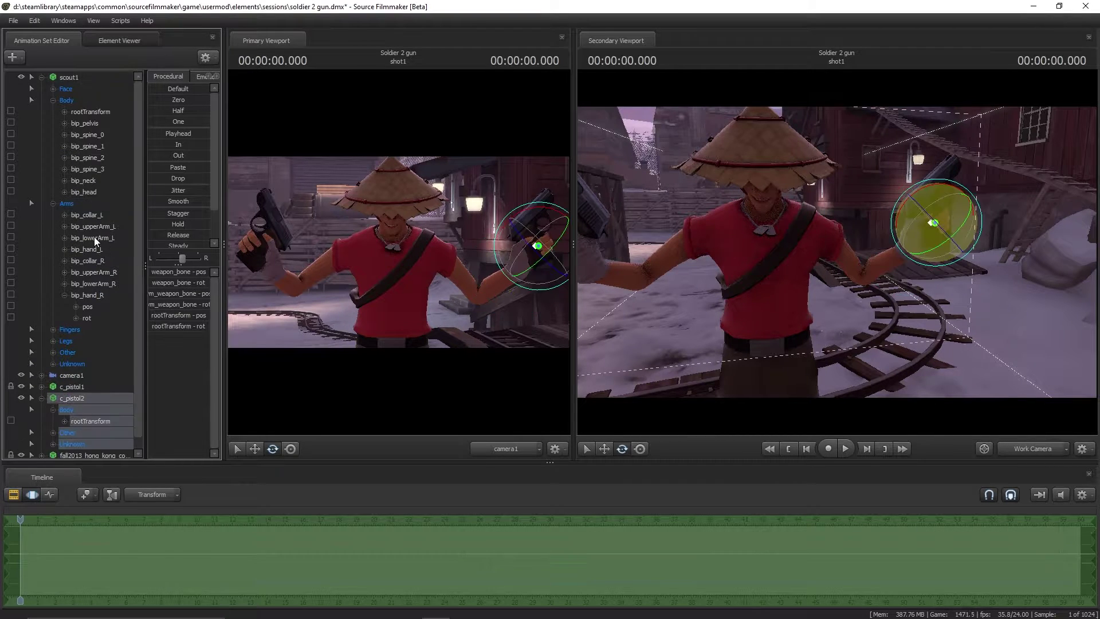
{"action": "left_click", "coordinate": [69, 147]}
{"action": "left_click", "coordinate": [64, 249]}
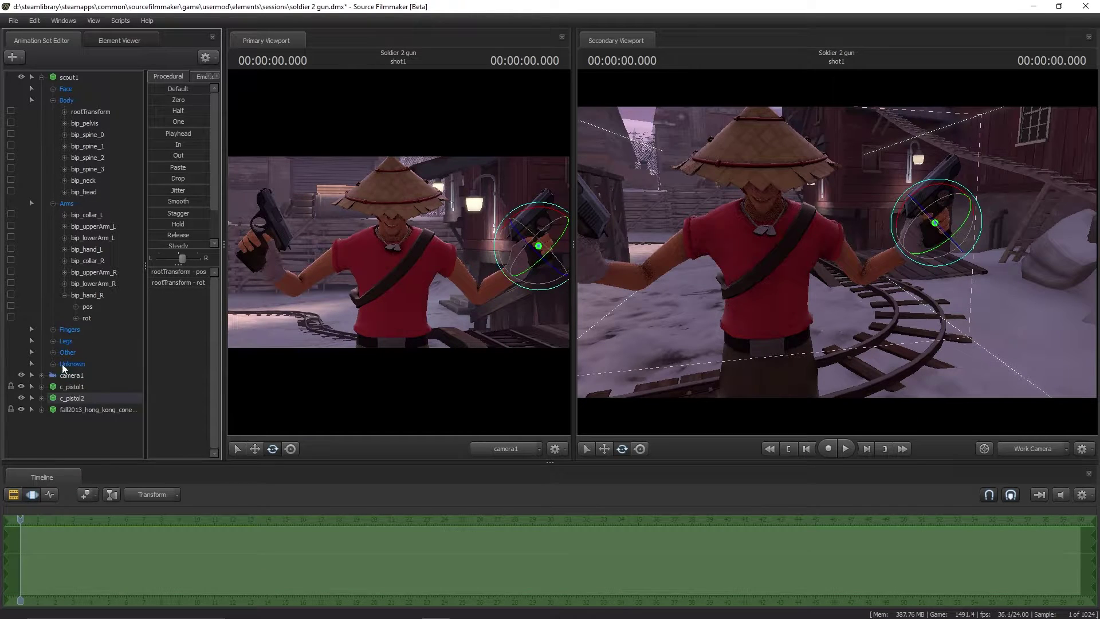
{"action": "left_click", "coordinate": [770, 301]}
{"action": "left_click_drag", "start_coordinate": [771, 300], "coordinate": [897, 222]}
{"action": "left_click", "coordinate": [897, 223]}
Rotate the Scout's bip_neck bone to tilt the head and hat
{"action": "key", "text": "e"}
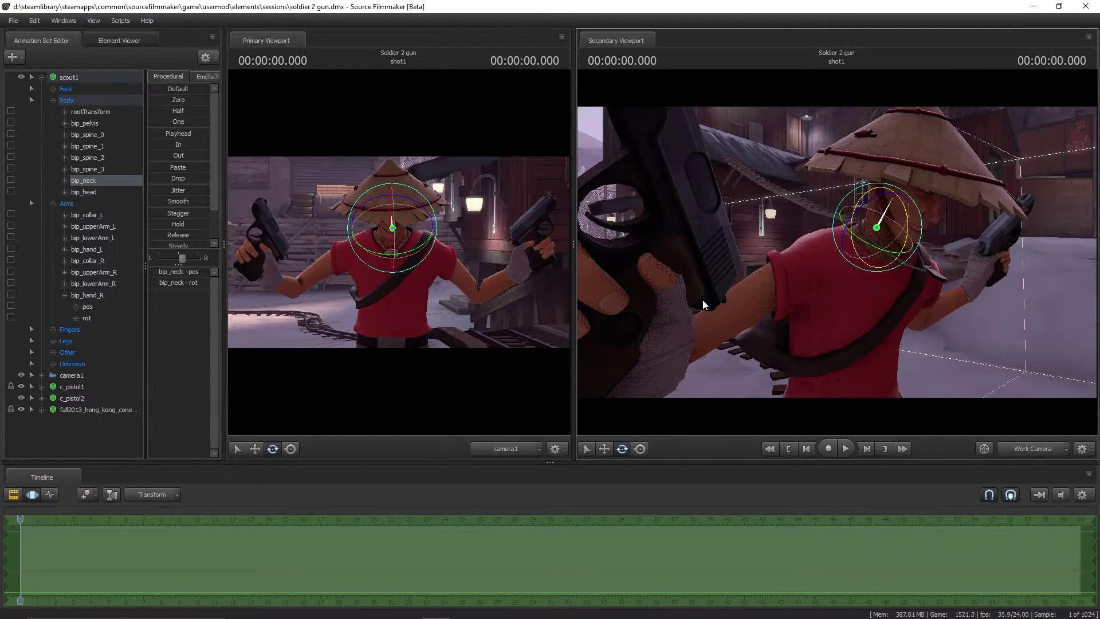
{"action": "left_click_drag", "start_coordinate": [704, 304], "coordinate": [745, 286]}
{"action": "left_click", "coordinate": [700, 235]}
Add a light aimed at the Scout from his right side and tint it orange
{"action": "left_click", "coordinate": [14, 494]}
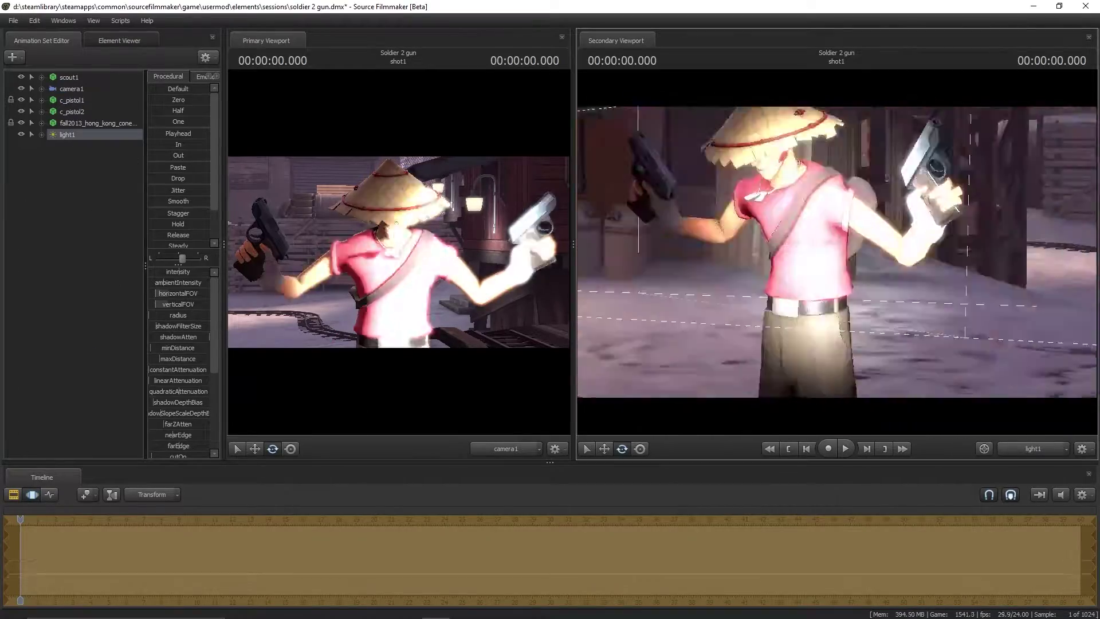
{"action": "left_click_drag", "start_coordinate": [838, 256], "coordinate": [838, 256]}
{"action": "scroll", "coordinate": [178, 367], "scroll_direction": "down", "scroll_amount": 5}
{"action": "mouse_move", "coordinate": [189, 408]}
{"action": "left_mouse_down"}
{"action": "mouse_move", "coordinate": [146, 409]}
{"action": "mouse_move", "coordinate": [172, 410]}
{"action": "left_mouse_up"}
{"action": "left_click", "coordinate": [32, 495]}
Lower light1's intensity to soften the orange glow on the Scout
{"action": "scroll", "coordinate": [181, 270], "scroll_direction": "up", "scroll_amount": 5}
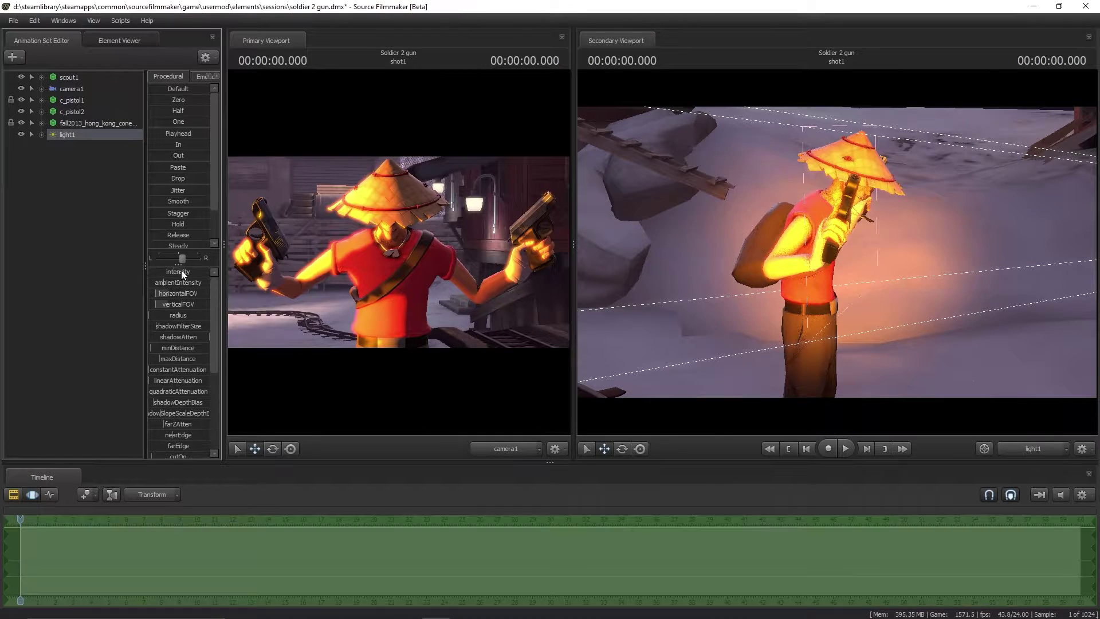
{"action": "mouse_move", "coordinate": [573, 243]}
{"action": "left_mouse_down"}
{"action": "mouse_move", "coordinate": [818, 243]}
{"action": "mouse_move", "coordinate": [441, 244]}
{"action": "mouse_move", "coordinate": [576, 241]}
{"action": "left_mouse_up"}
{"action": "left_click", "coordinate": [31, 495]}
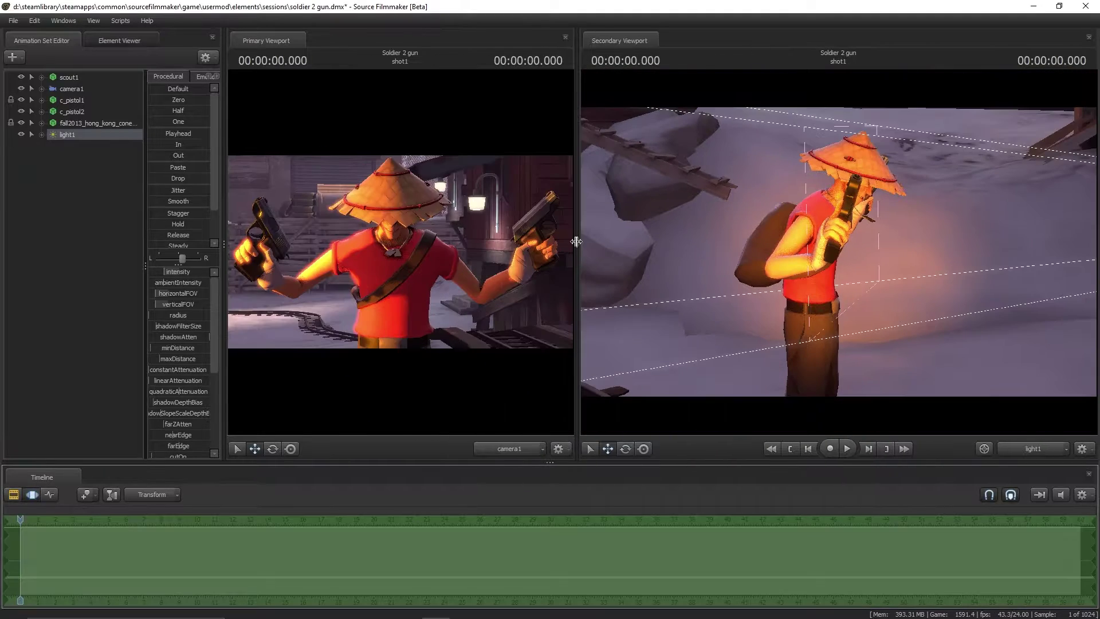
Rebalance the widths of the Animation Set Editor and the two viewports, and make the timeline panel taller
{"action": "left_click_drag", "start_coordinate": [224, 233], "coordinate": [195, 233]}
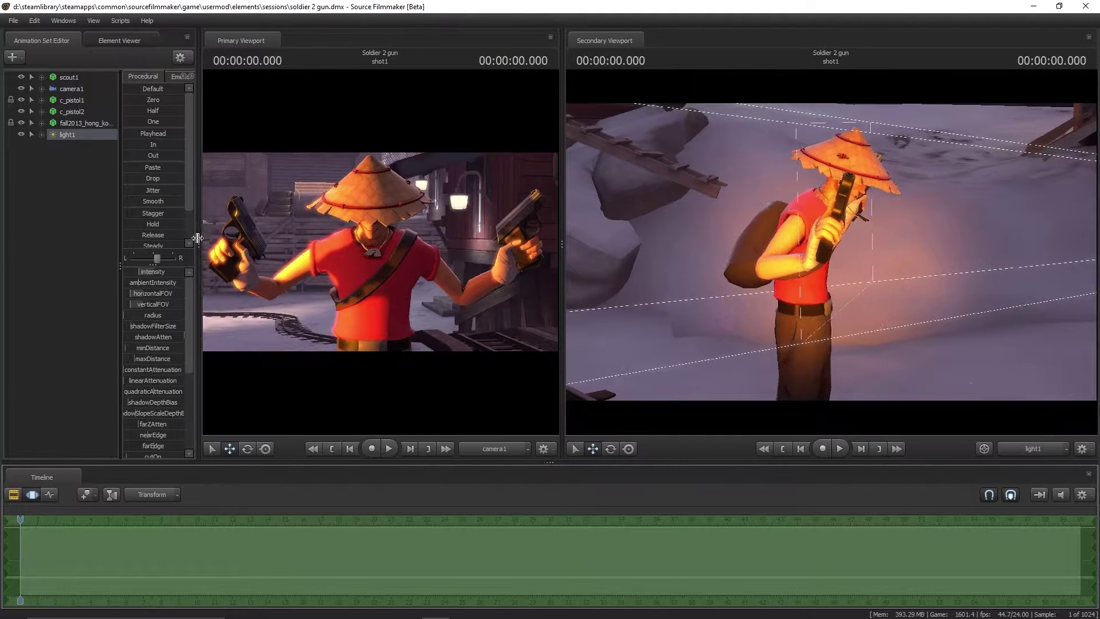
{"action": "mouse_move", "coordinate": [559, 247]}
{"action": "left_mouse_down"}
{"action": "mouse_move", "coordinate": [591, 244]}
{"action": "mouse_move", "coordinate": [437, 247]}
{"action": "mouse_move", "coordinate": [576, 253]}
{"action": "left_mouse_up"}
{"action": "mouse_move", "coordinate": [195, 243]}
{"action": "left_mouse_down"}
{"action": "mouse_move", "coordinate": [241, 229]}
{"action": "mouse_move", "coordinate": [177, 245]}
{"action": "mouse_move", "coordinate": [217, 243]}
{"action": "left_mouse_up"}
{"action": "left_click_drag", "start_coordinate": [140, 462], "coordinate": [94, 383]}
Add a second light aimed at the Scout from his left side and tint it a soft orange
{"action": "key", "text": "F2"}
{"action": "key", "text": "F3"}
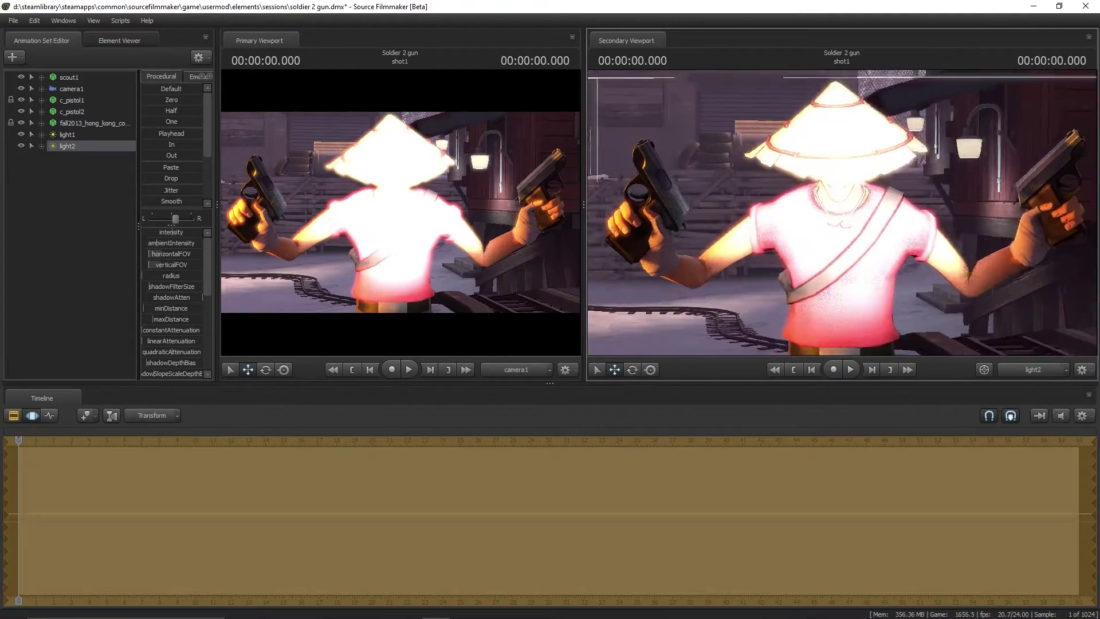
{"action": "scroll", "coordinate": [172, 321], "scroll_direction": "down", "scroll_amount": 5}
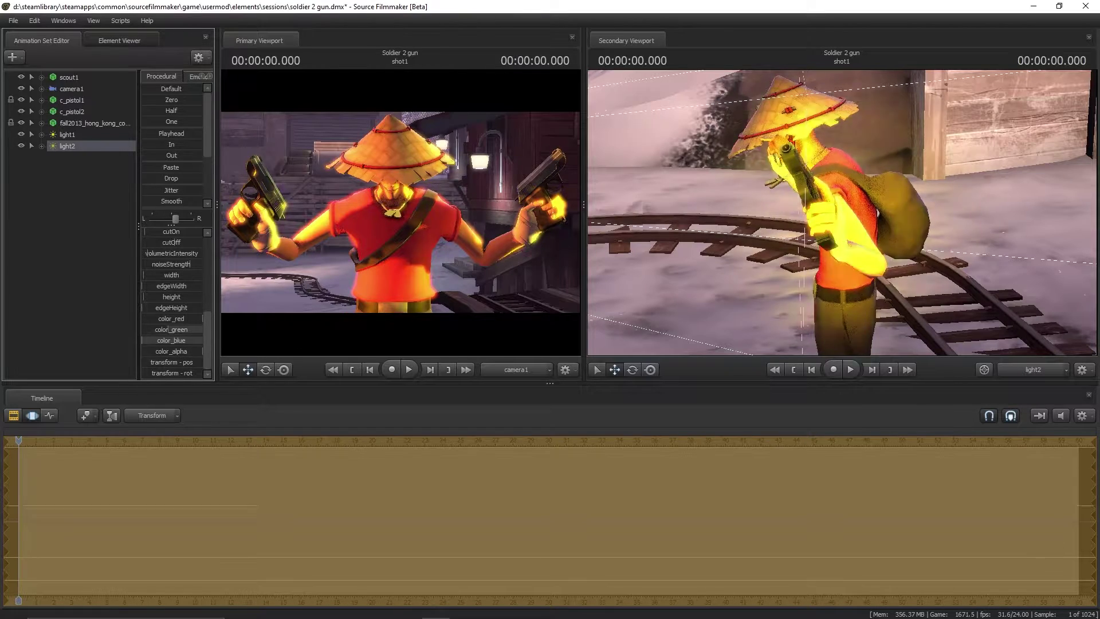
{"action": "left_click", "coordinate": [16, 416]}
{"action": "mouse_move", "coordinate": [584, 195]}
{"action": "left_mouse_down"}
{"action": "mouse_move", "coordinate": [721, 191]}
{"action": "mouse_move", "coordinate": [580, 195]}
{"action": "left_mouse_up"}
{"action": "left_click", "coordinate": [31, 415]}
{"action": "scroll", "coordinate": [174, 321], "scroll_direction": "up", "scroll_amount": 5}
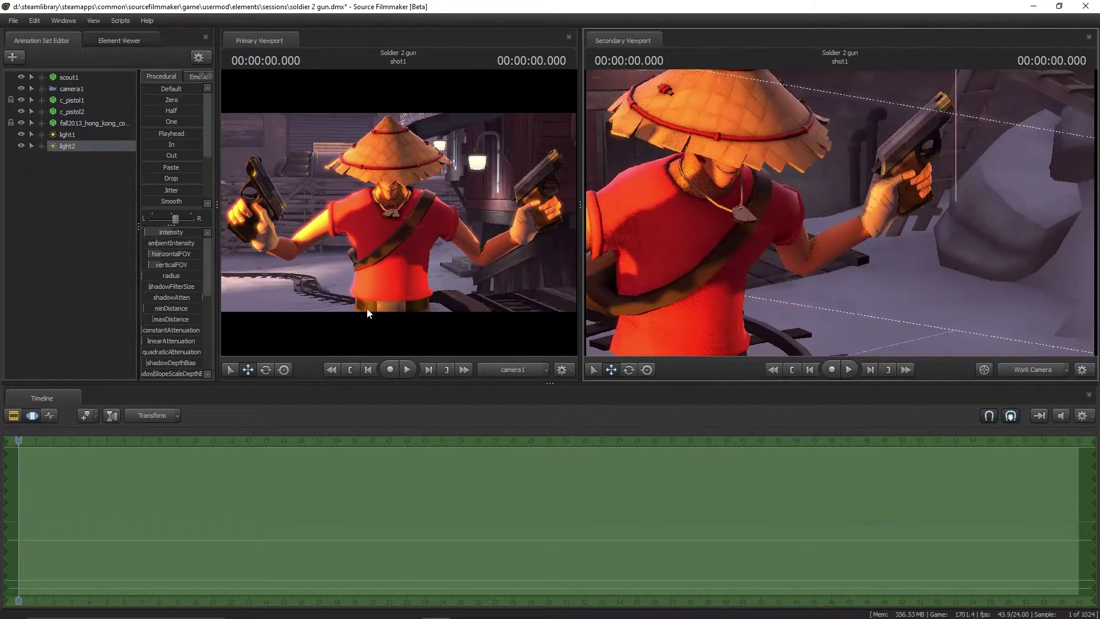
Add a third light aimed at the Scout from behind and tint it orange
{"action": "right_click", "coordinate": [665, 137]}
{"action": "left_click", "coordinate": [677, 160]}
{"action": "right_click_drag", "start_coordinate": [677, 161], "coordinate": [745, 172]}
{"action": "left_click_drag", "start_coordinate": [202, 344], "coordinate": [153, 343]}
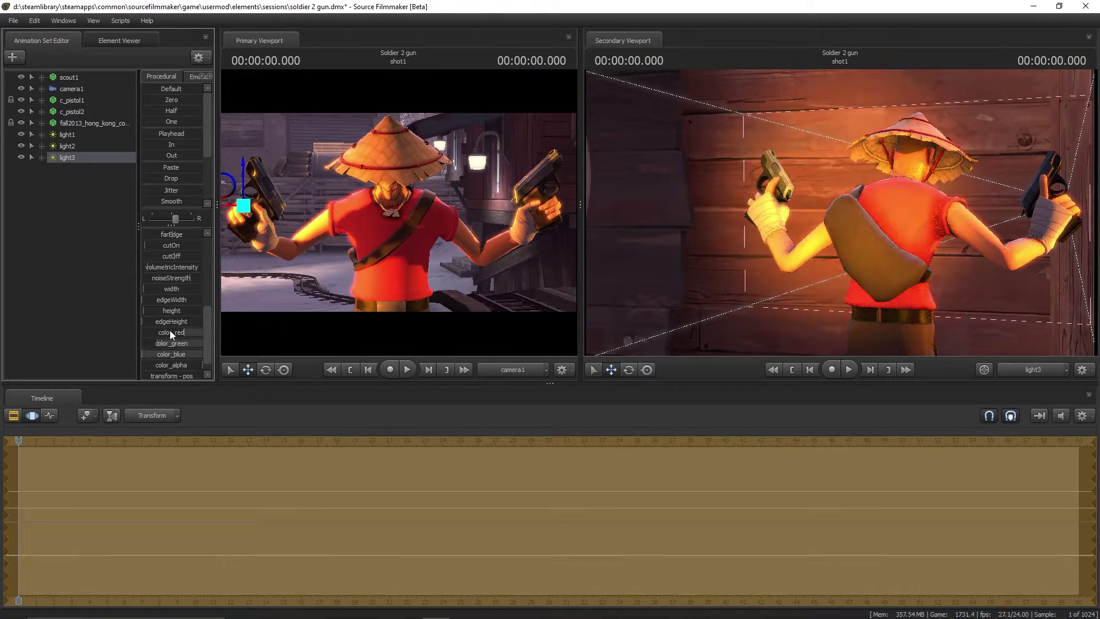
{"action": "left_click", "coordinate": [12, 57]}
{"action": "left_click", "coordinate": [81, 75]}
{"action": "left_click", "coordinate": [698, 474]}
Create a fourth light and enable volumetrics on it
{"action": "left_click", "coordinate": [12, 57]}
{"action": "left_click", "coordinate": [82, 86]}
{"action": "right_click", "coordinate": [85, 169]}
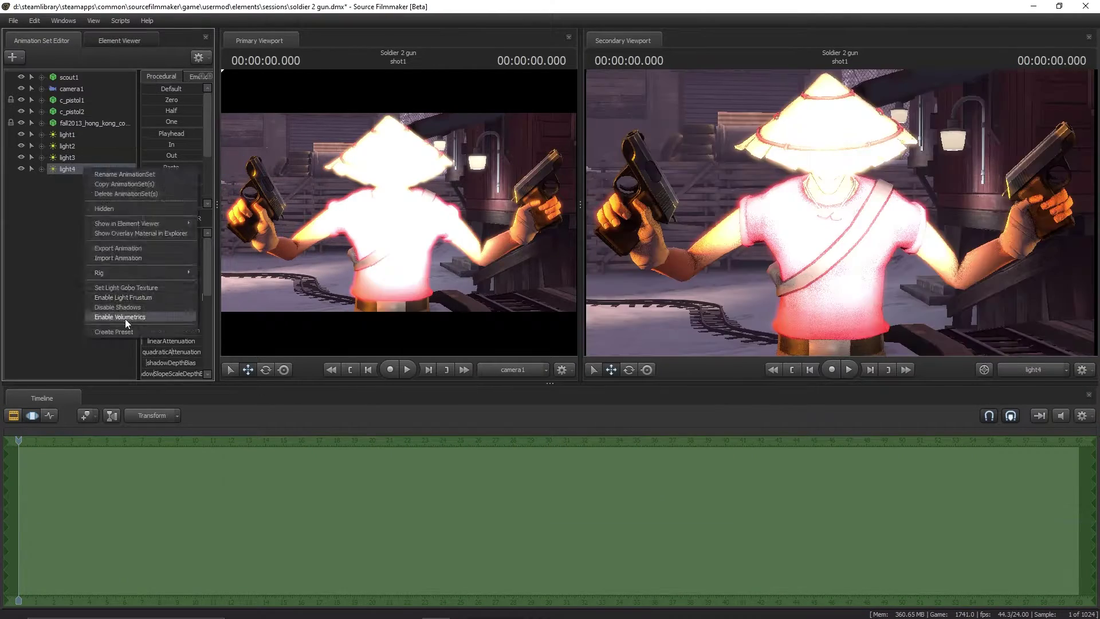
{"action": "left_click", "coordinate": [125, 317]}
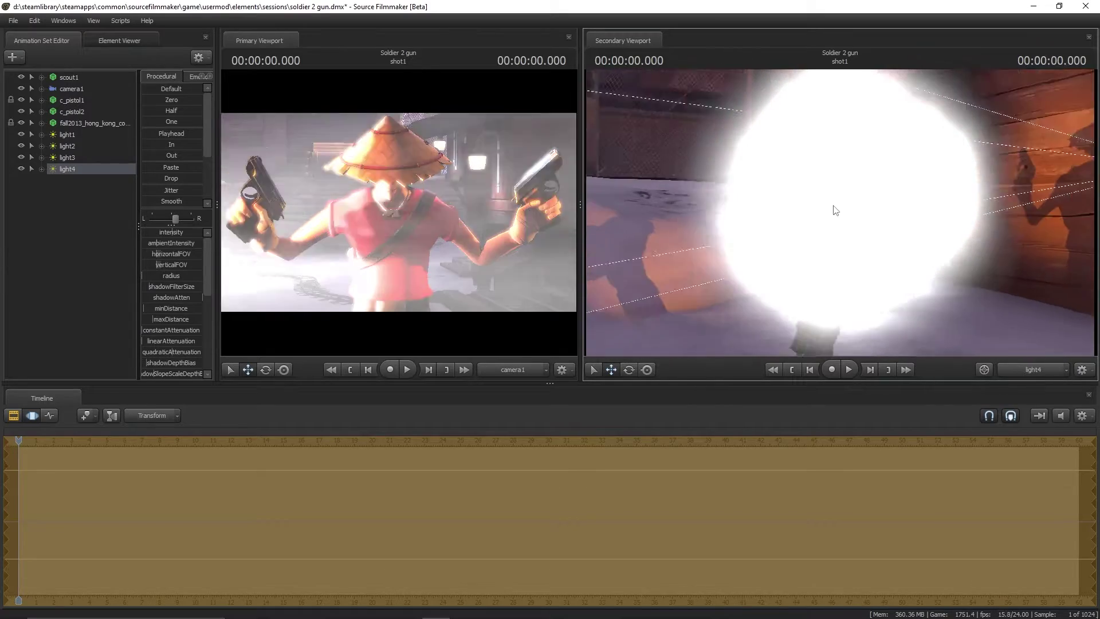
Aim light4 across the scene beside the Scout and tint its haze orange
{"action": "left_click_drag", "start_coordinate": [834, 210], "coordinate": [650, 277]}
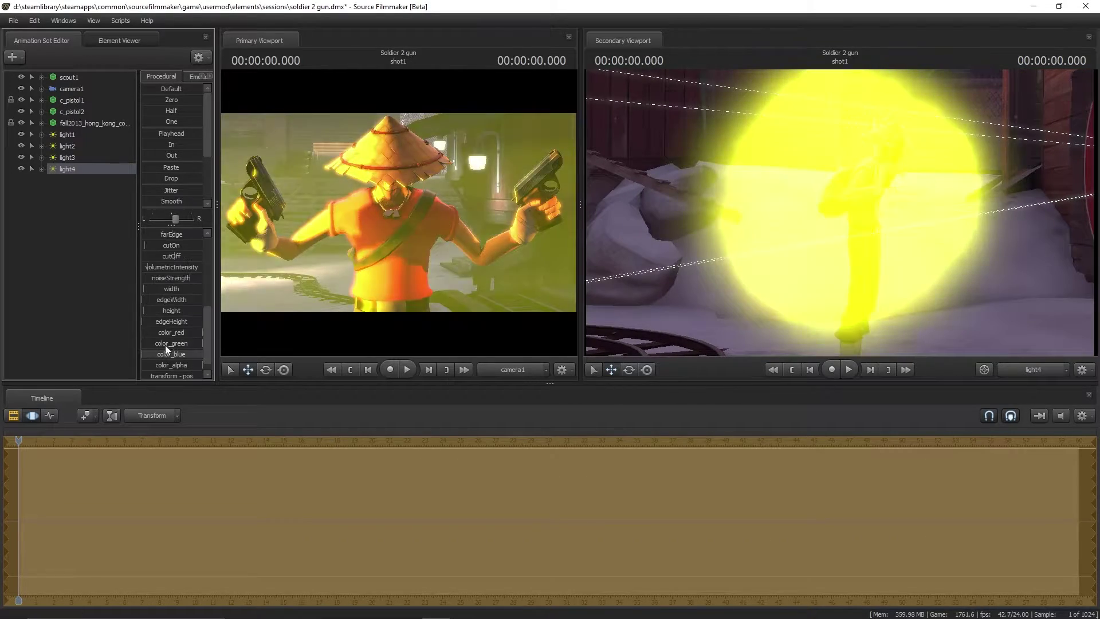
{"action": "left_click_drag", "start_coordinate": [165, 345], "coordinate": [161, 343]}
{"action": "key", "text": "F3"}
{"action": "mouse_move", "coordinate": [580, 211]}
{"action": "left_mouse_down"}
{"action": "mouse_move", "coordinate": [848, 211]}
{"action": "mouse_move", "coordinate": [584, 210]}
{"action": "left_mouse_up"}
Try adding a fifth, volumetric light low over the tracks behind the Scout, tinted yellow
{"action": "right_click", "coordinate": [154, 308]}
{"action": "left_click", "coordinate": [169, 232]}
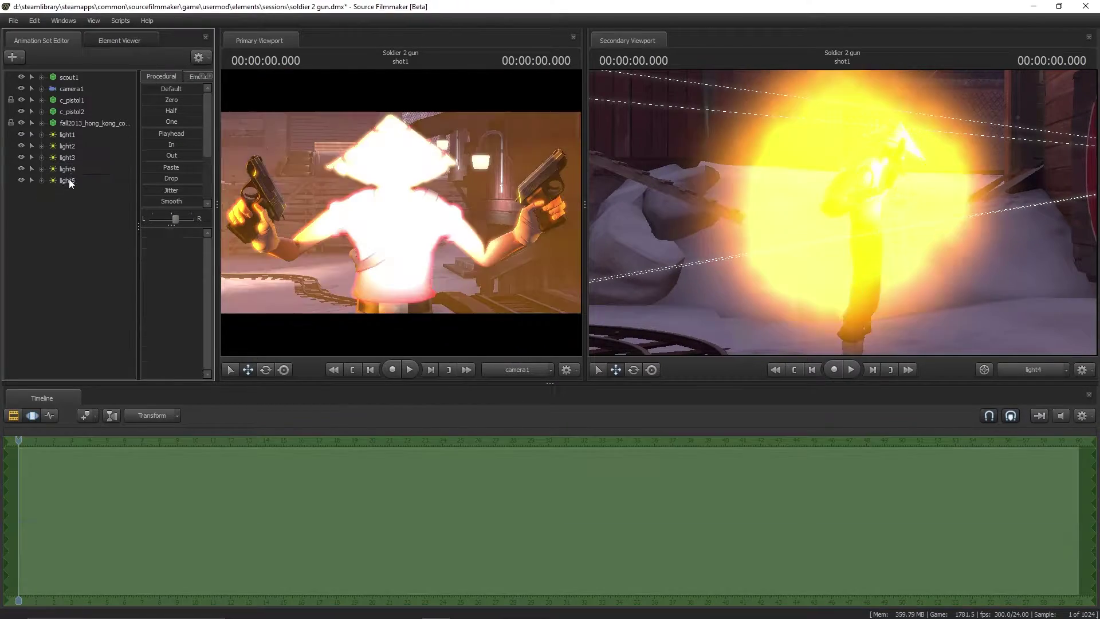
{"action": "left_click", "coordinate": [68, 180]}
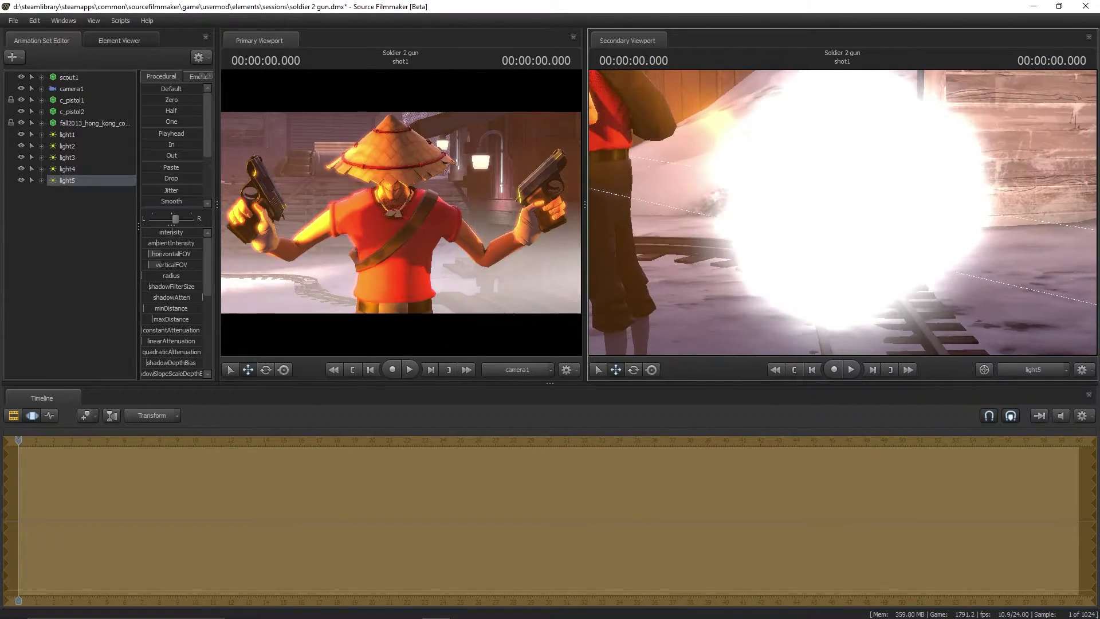
{"action": "scroll", "coordinate": [172, 304], "scroll_direction": "down", "scroll_amount": 5}
{"action": "mouse_move", "coordinate": [172, 340]}
{"action": "left_mouse_down"}
{"action": "mouse_move", "coordinate": [137, 338]}
{"action": "mouse_move", "coordinate": [178, 331]}
{"action": "left_mouse_up"}
{"action": "scroll", "coordinate": [165, 239], "scroll_direction": "up", "scroll_amount": 5}
{"action": "left_click", "coordinate": [36, 413]}
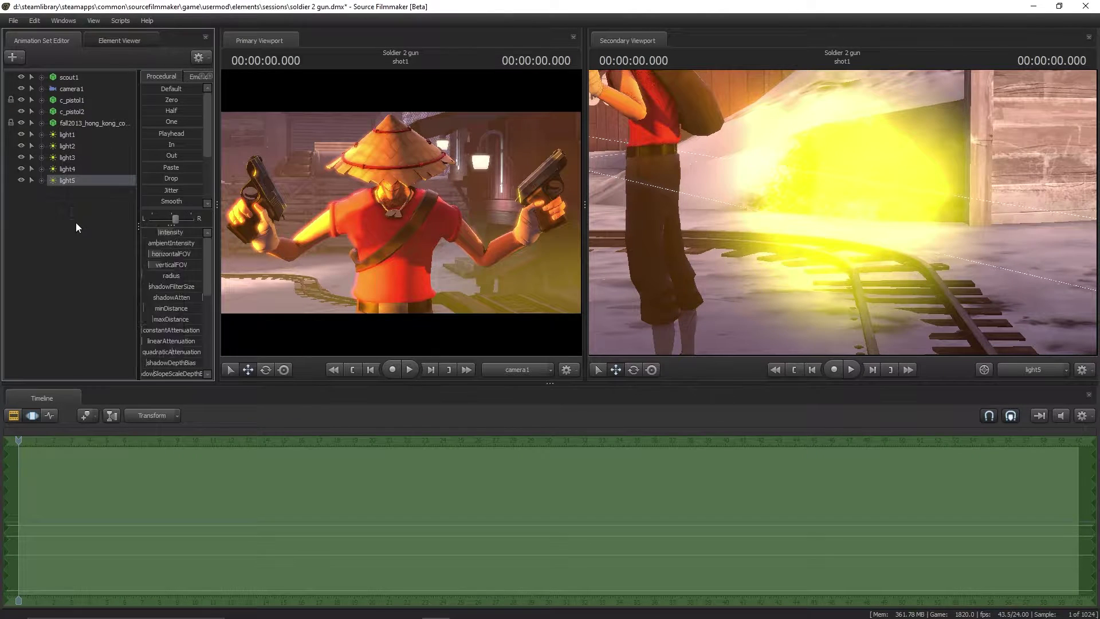
Try adding another yellow volumetric light and moving it near the tracks beside the Scout
{"action": "right_click", "coordinate": [76, 223]}
{"action": "left_click", "coordinate": [52, 173]}
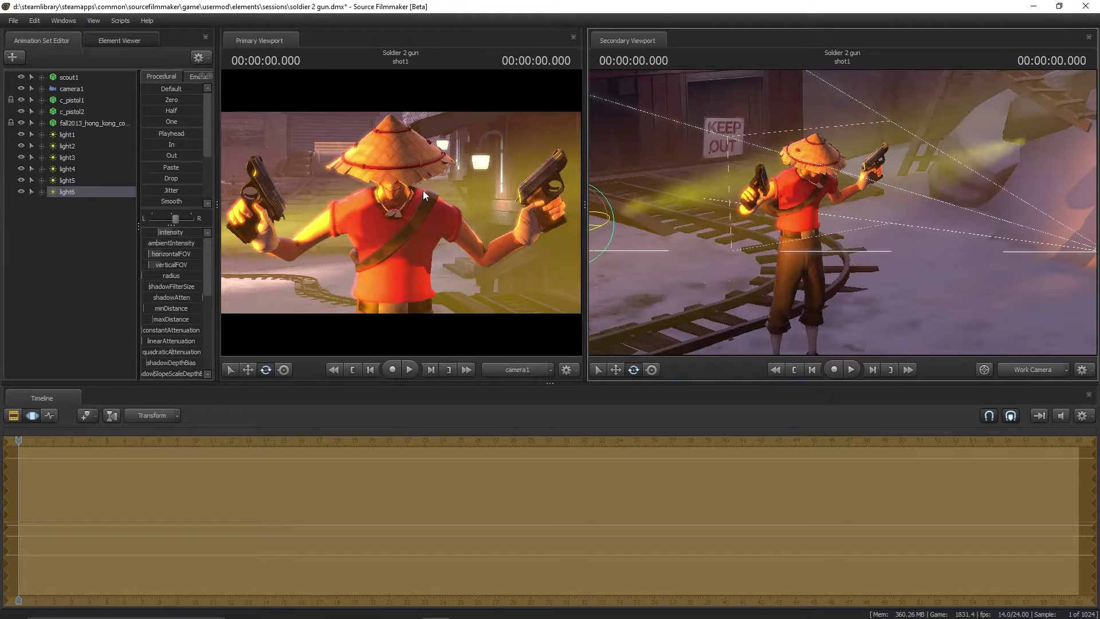
{"action": "mouse_move", "coordinate": [825, 229]}
{"action": "left_mouse_down"}
{"action": "mouse_move", "coordinate": [842, 224]}
{"action": "mouse_move", "coordinate": [839, 232]}
{"action": "left_mouse_up"}
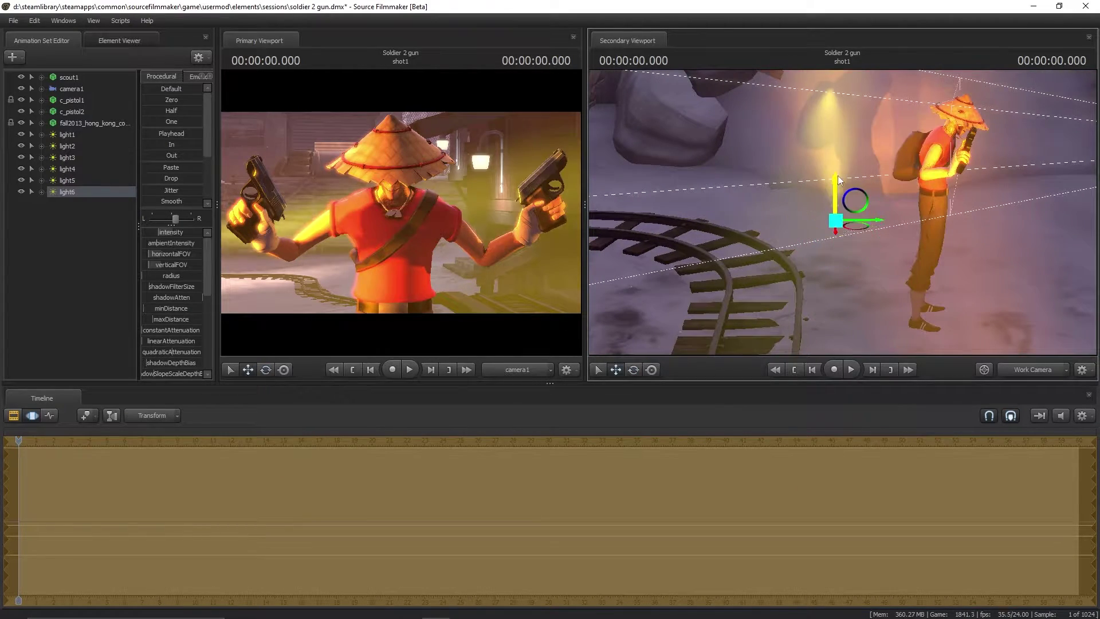
{"action": "left_click_drag", "start_coordinate": [838, 178], "coordinate": [864, 199]}
Enlarge the camera1 view and toggle the volumetric lights' visibility to compare their effect
{"action": "key", "text": "F2"}
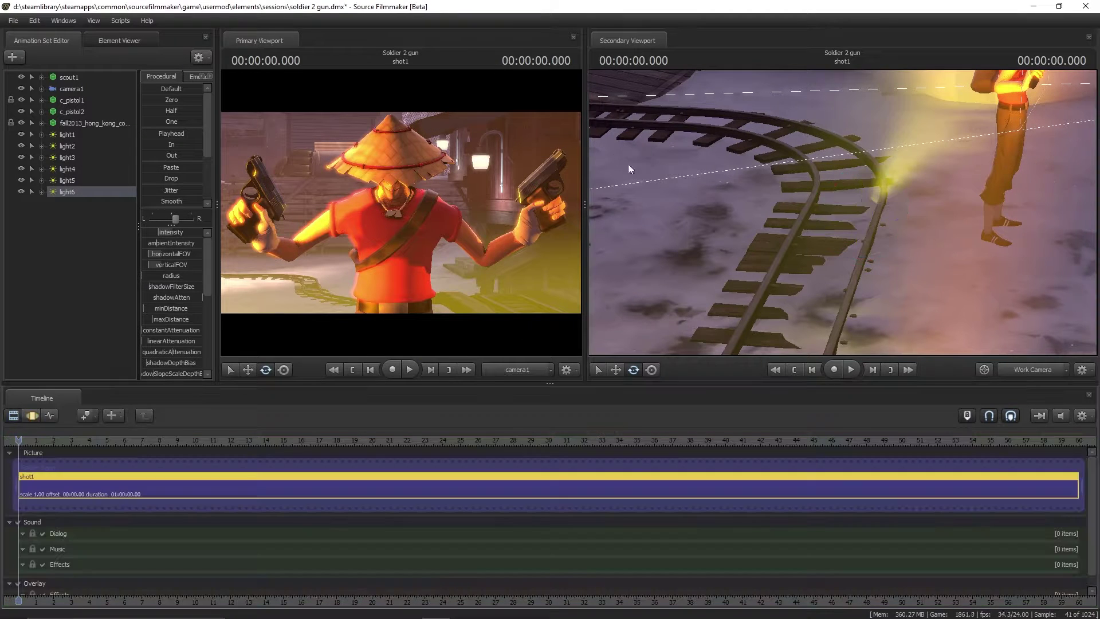
{"action": "left_click_drag", "start_coordinate": [585, 189], "coordinate": [905, 197]}
{"action": "left_click", "coordinate": [21, 191]}
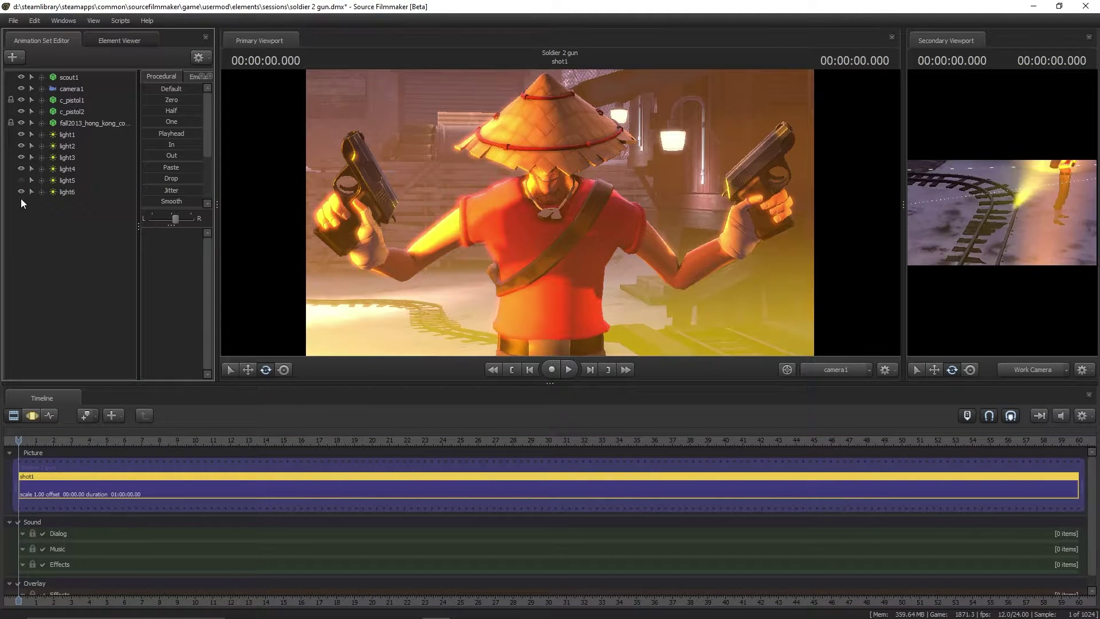
Remove the extra yellow light6 and bring back the side-by-side viewport layout
{"action": "key", "text": "F3"}
{"action": "left_click_drag", "start_coordinate": [904, 205], "coordinate": [588, 204]}
{"action": "key", "text": "Delete"}
{"action": "key", "text": "ctrl+z"}
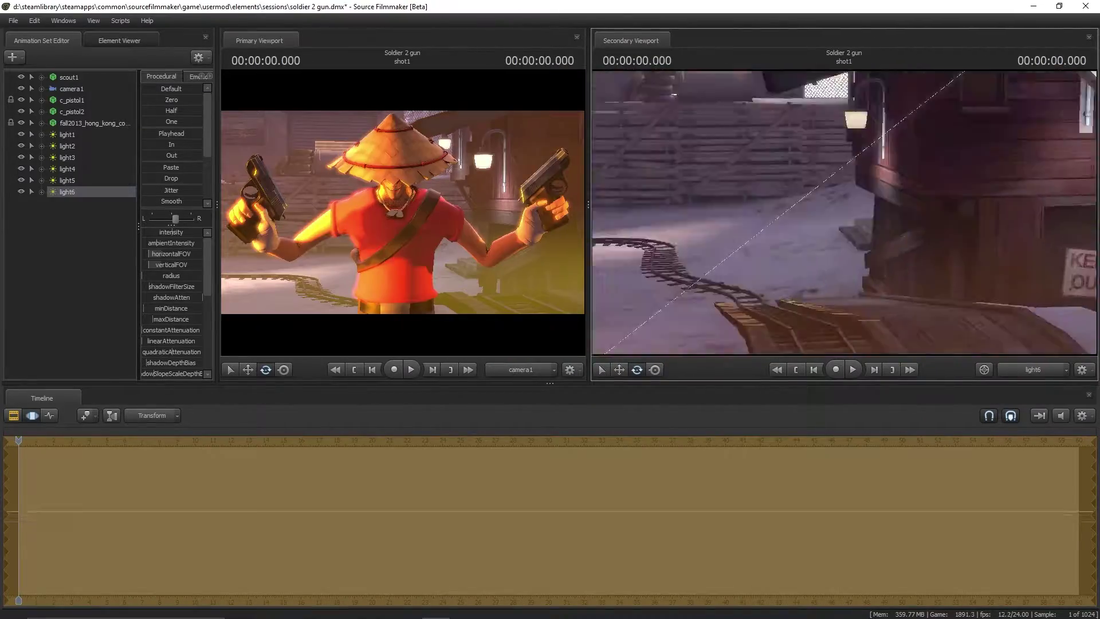
Aim a new light6 down at the Scout from high on his left side and tint it light blue
{"action": "left_click_drag", "start_coordinate": [844, 211], "coordinate": [863, 183]}
{"action": "scroll", "coordinate": [157, 331], "scroll_direction": "down", "scroll_amount": 5}
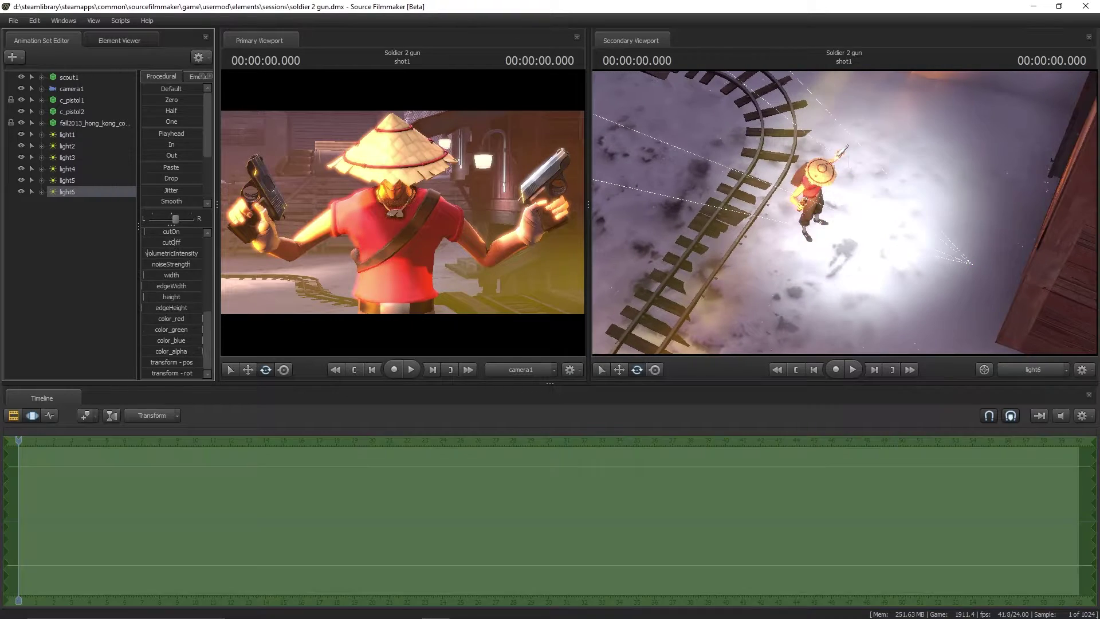
{"action": "left_click_drag", "start_coordinate": [156, 331], "coordinate": [198, 329]}
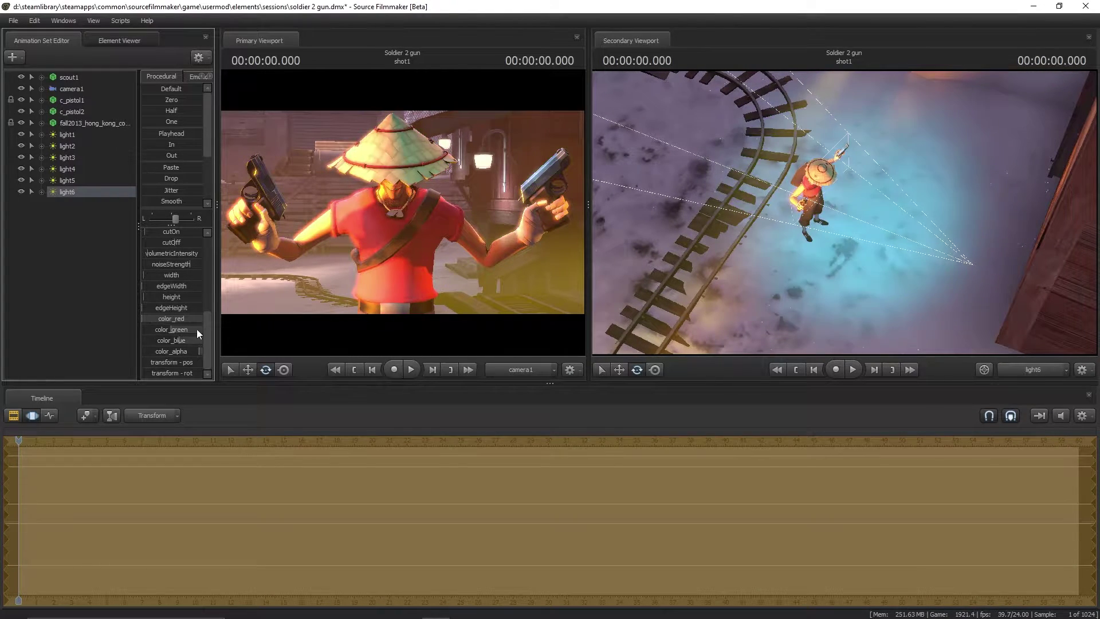
{"action": "scroll", "coordinate": [174, 240], "scroll_direction": "up", "scroll_amount": 5}
{"action": "left_click", "coordinate": [32, 415]}
Hide light5 to compare the camera1 view without it, and delete light5
{"action": "left_click_drag", "start_coordinate": [589, 212], "coordinate": [786, 202]}
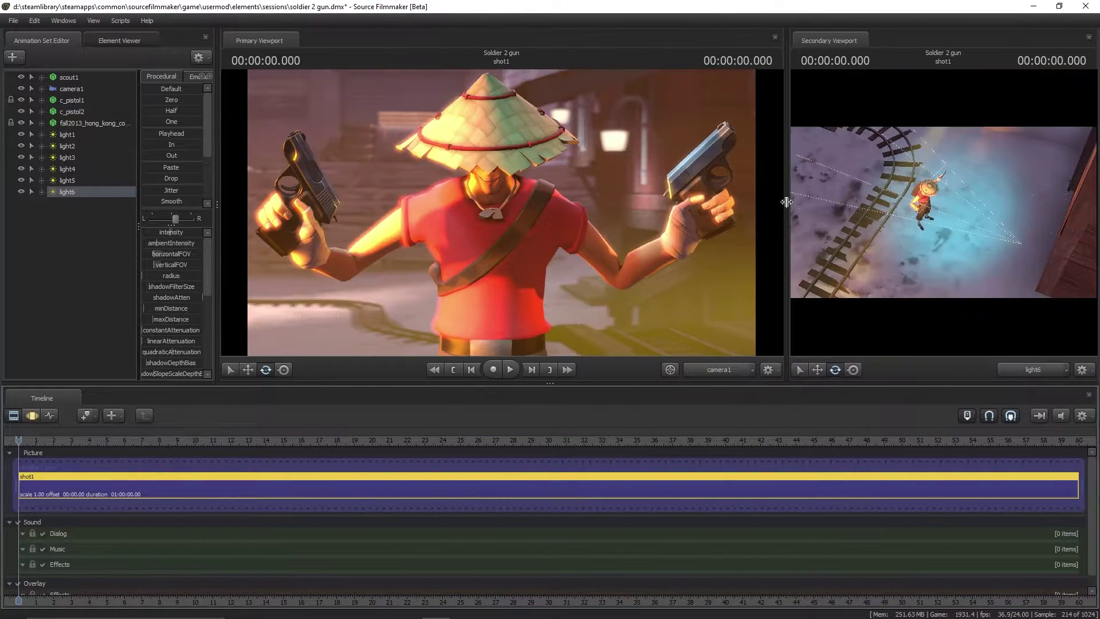
{"action": "left_click", "coordinate": [26, 184]}
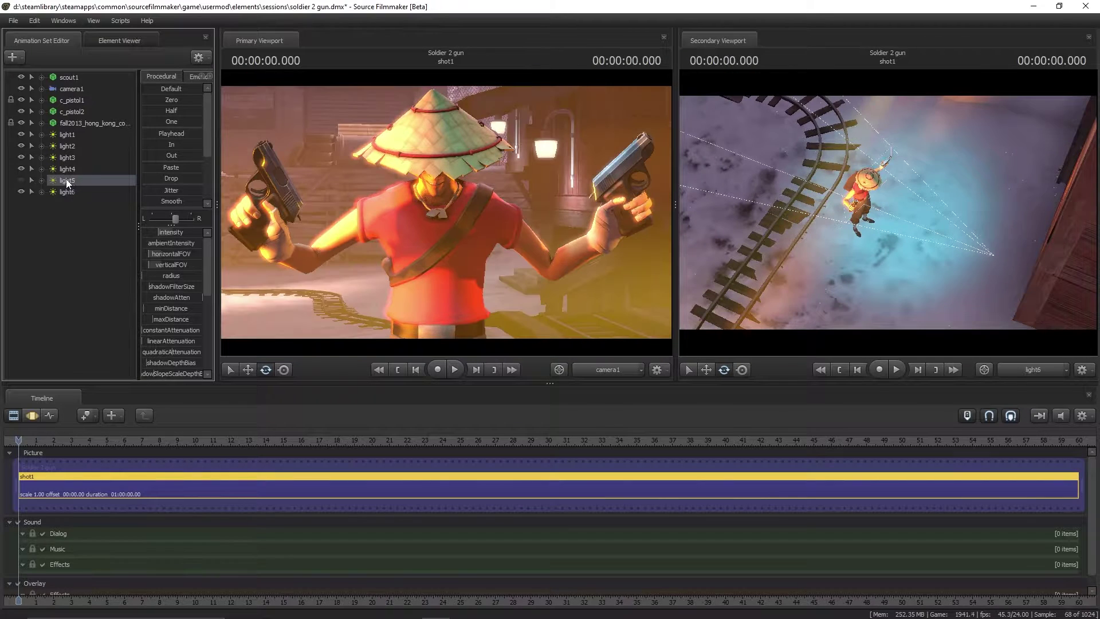
{"action": "key", "text": "Delete"}
{"action": "left_click_drag", "start_coordinate": [679, 210], "coordinate": [583, 207]}
{"action": "left_click", "coordinate": [32, 414]}
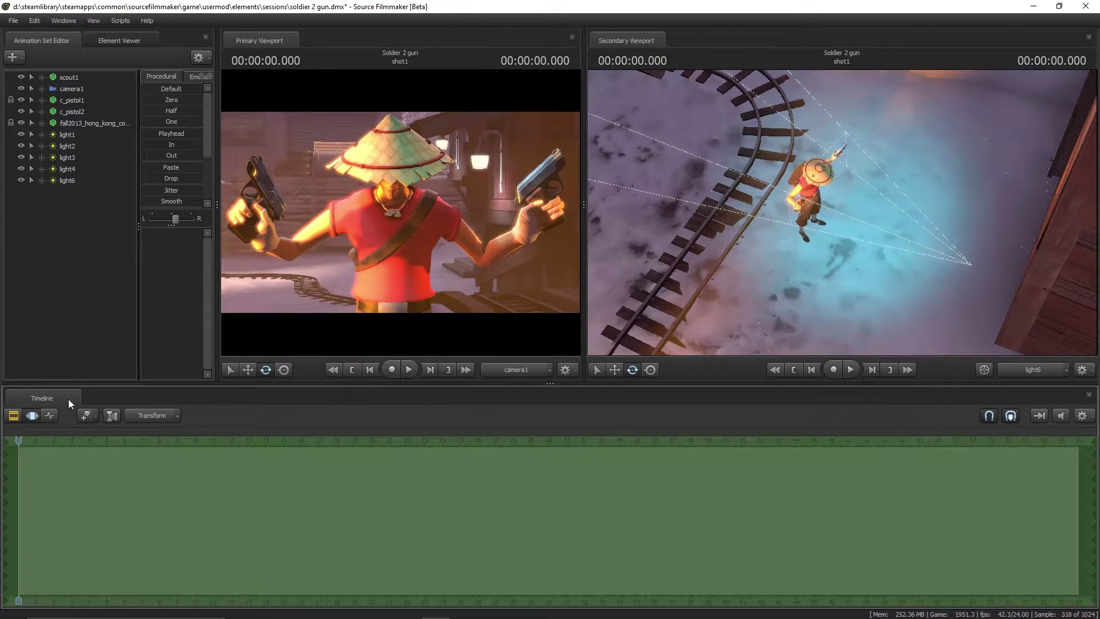
Search scout1's items for "trac", add the Track Terrorizer jacket to the Scout, and save the session
{"action": "left_click", "coordinate": [1033, 369]}
{"action": "right_click", "coordinate": [69, 77]}
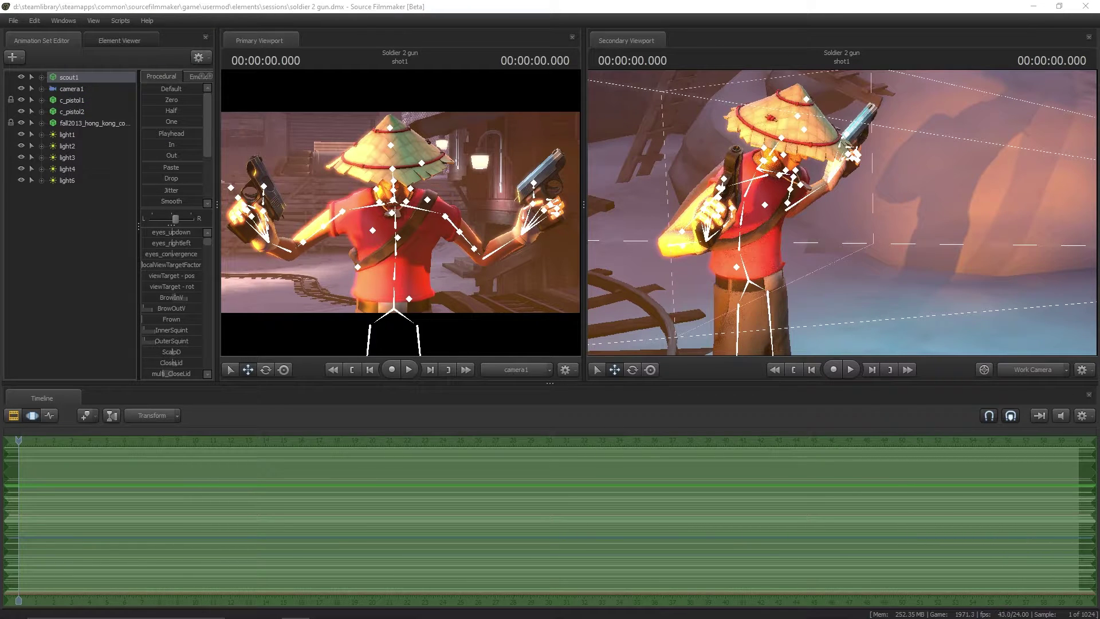
{"action": "right_click", "coordinate": [71, 85]}
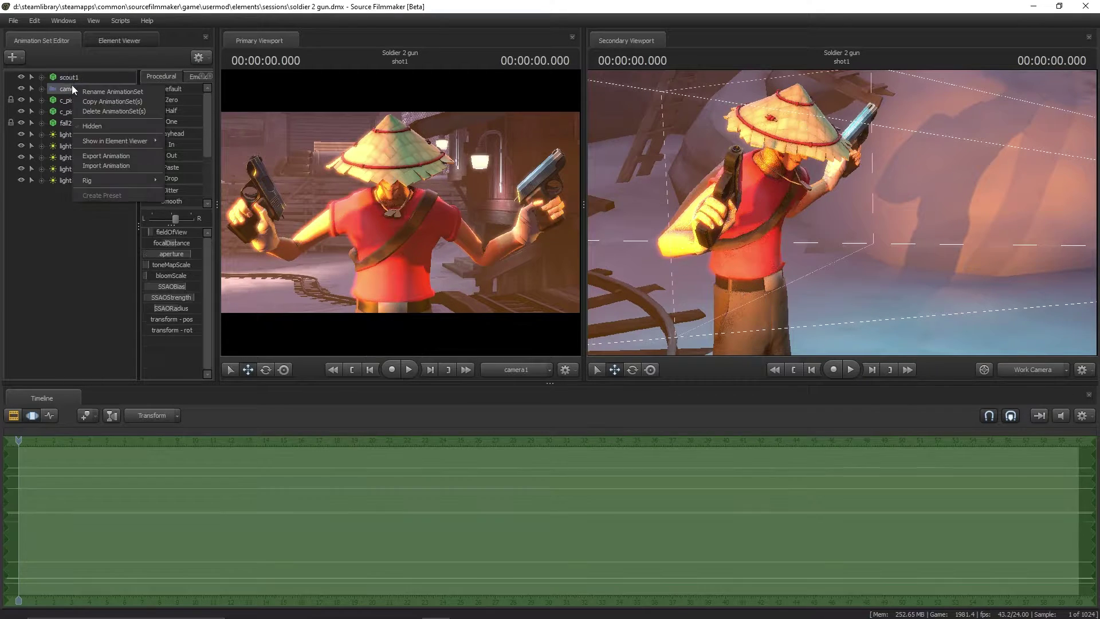
{"action": "key", "text": "Escape"}
{"action": "left_click", "coordinate": [135, 236]}
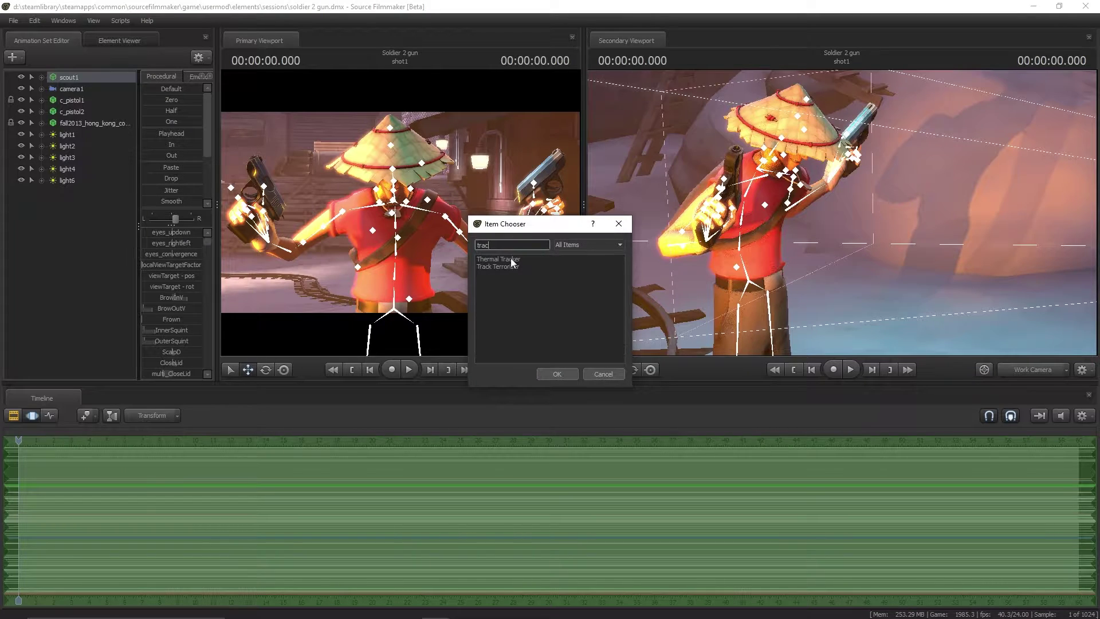
{"action": "key", "text": "ctrl+s"}
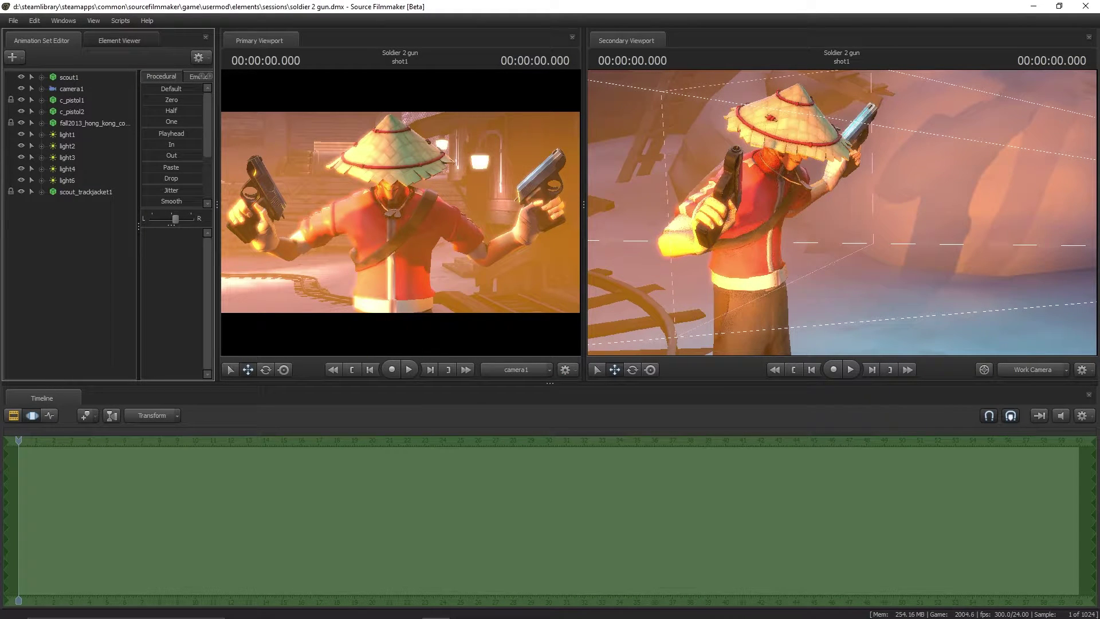
Expand scout1 to show its control groups
{"action": "left_click", "coordinate": [53, 123]}
{"action": "left_click", "coordinate": [143, 339]}
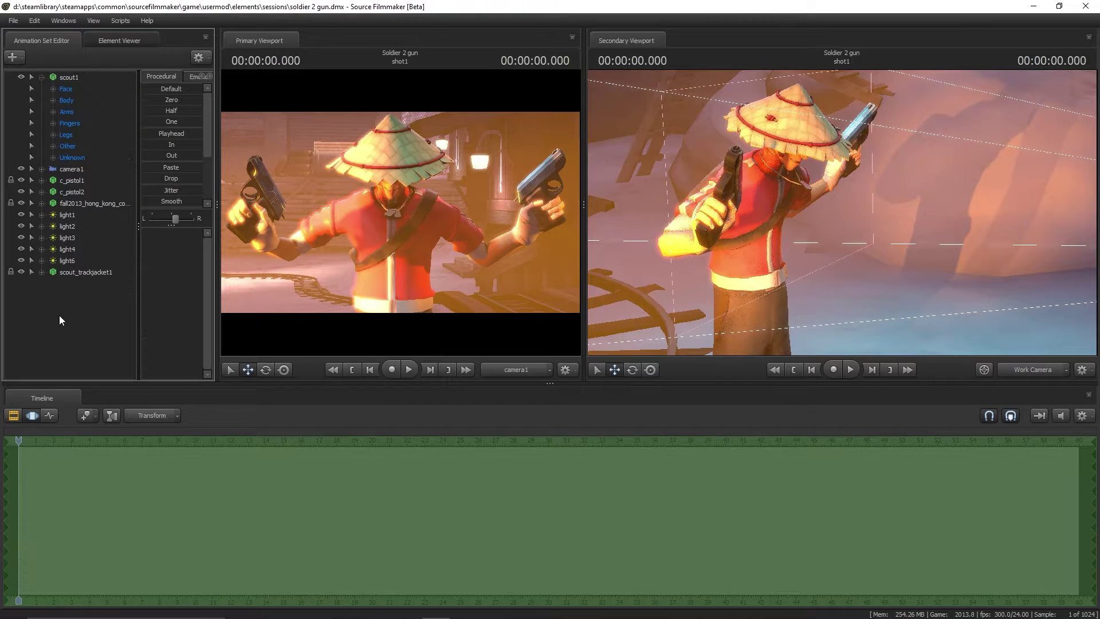
{"action": "key", "text": "F3"}
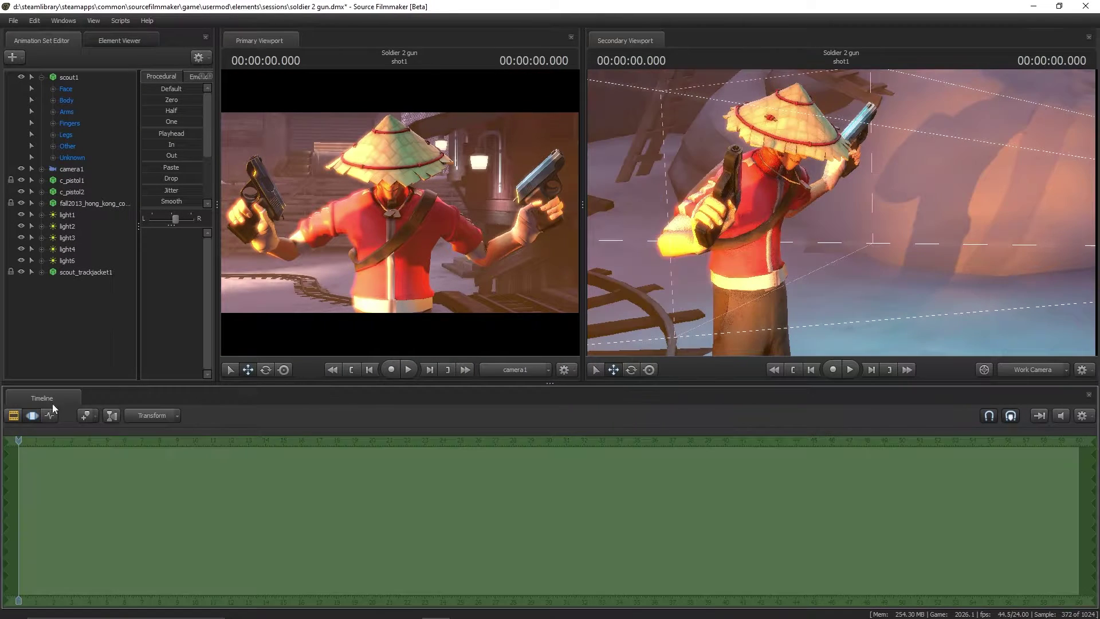
Add a superrare_greenenergy particle system from item_fx.pcf to the session
{"action": "left_click_drag", "start_coordinate": [841, 211], "coordinate": [744, 241]}
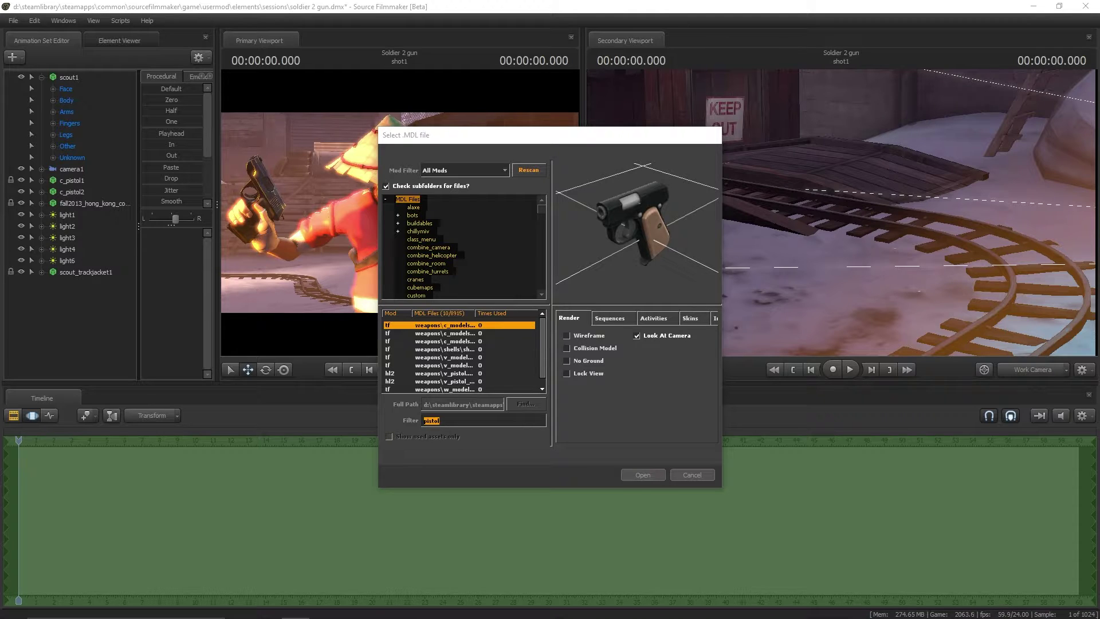
{"action": "key", "text": "Return"}
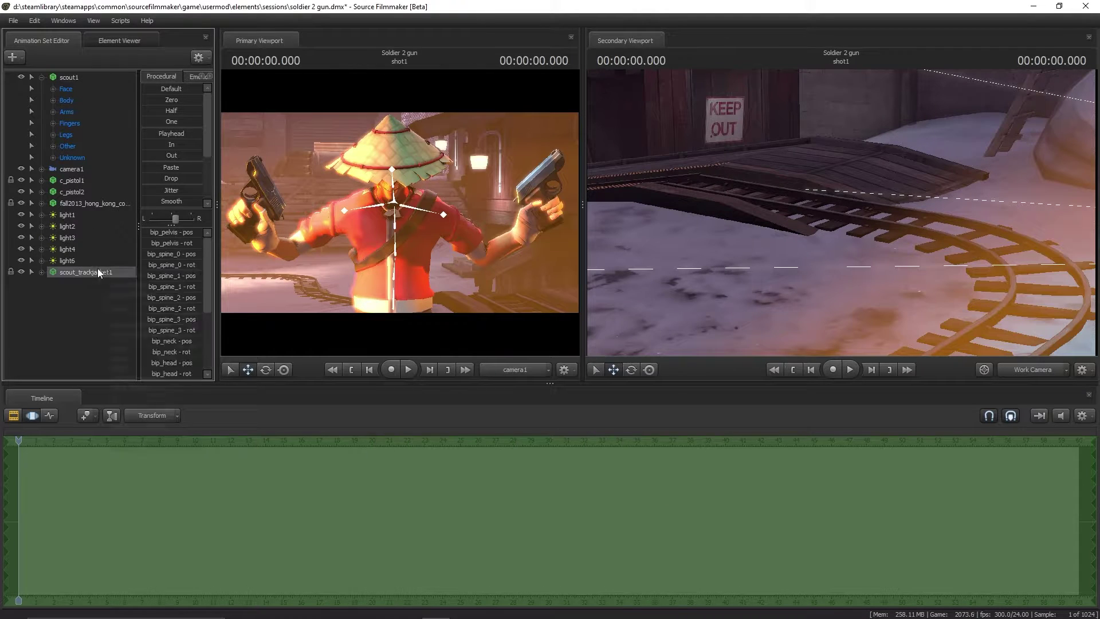
{"action": "left_click", "coordinate": [659, 271]}
{"action": "key", "text": "Return"}
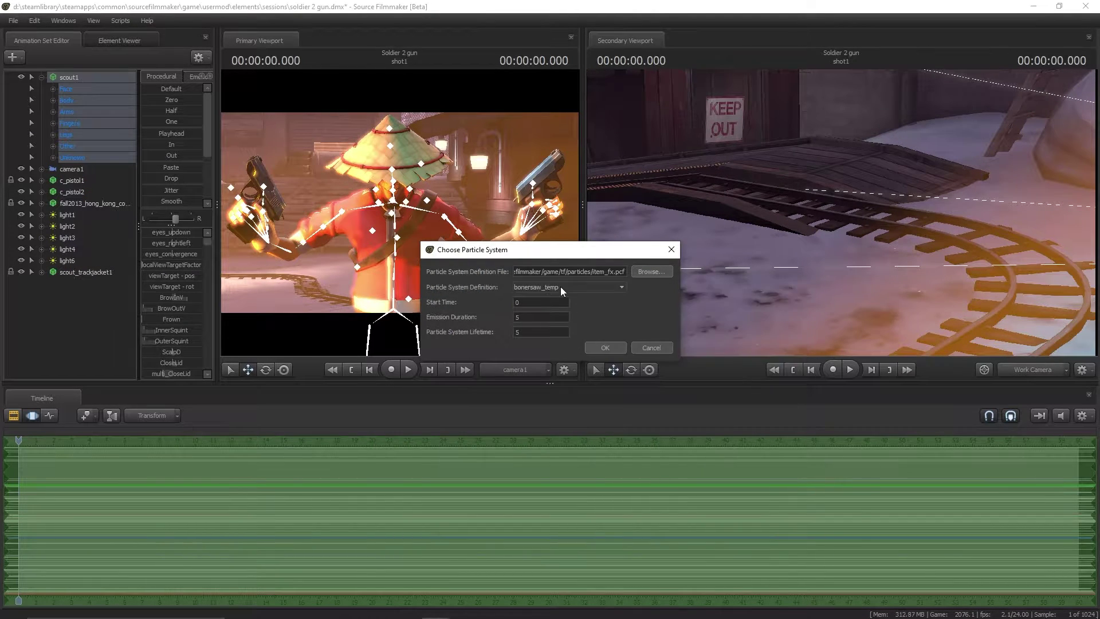
{"action": "scroll", "coordinate": [603, 316], "scroll_direction": "down", "scroll_amount": 2}
{"action": "left_click", "coordinate": [582, 312]}
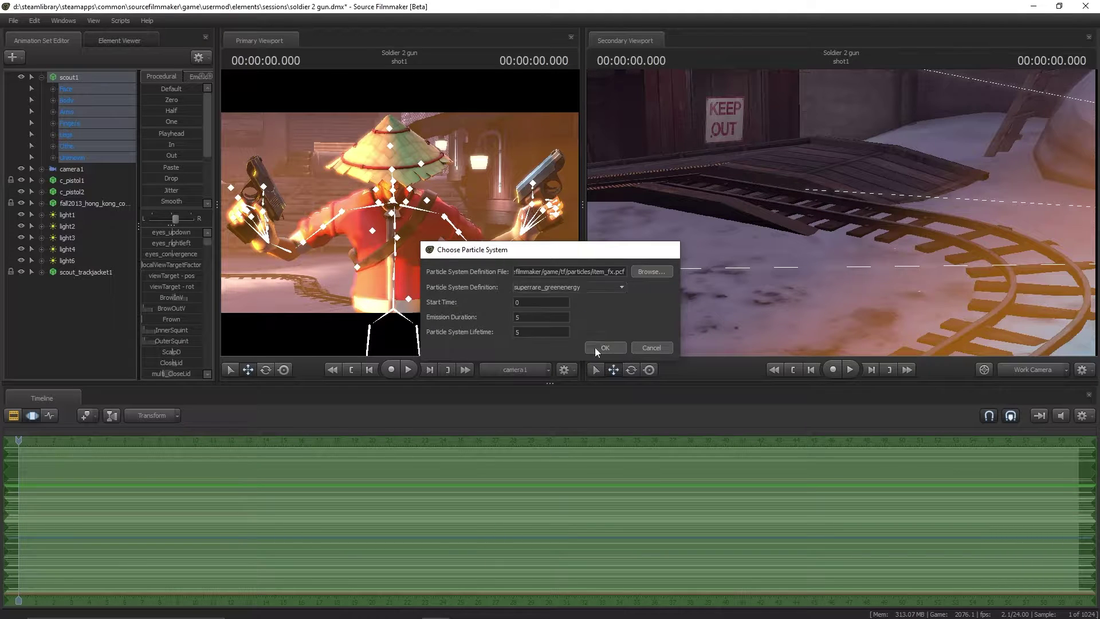
{"action": "left_click", "coordinate": [595, 347]}
Lock the superrare_greenenergy1 particle system to scout1's bip_head bone
{"action": "left_click", "coordinate": [40, 202]}
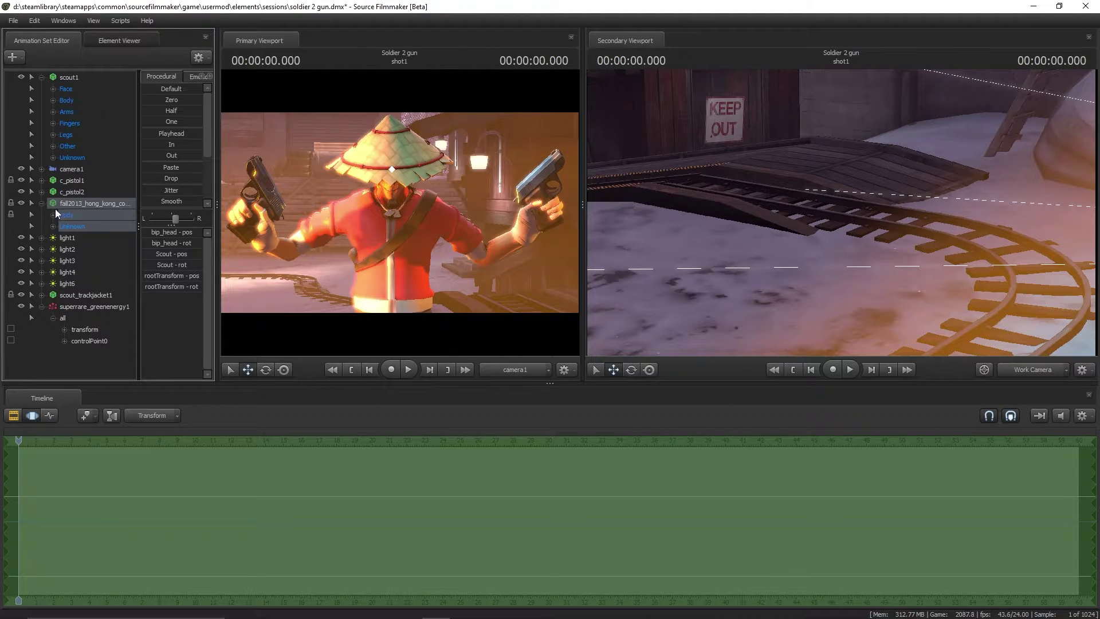
{"action": "double_click", "coordinate": [68, 216]}
{"action": "left_click", "coordinate": [70, 330]}
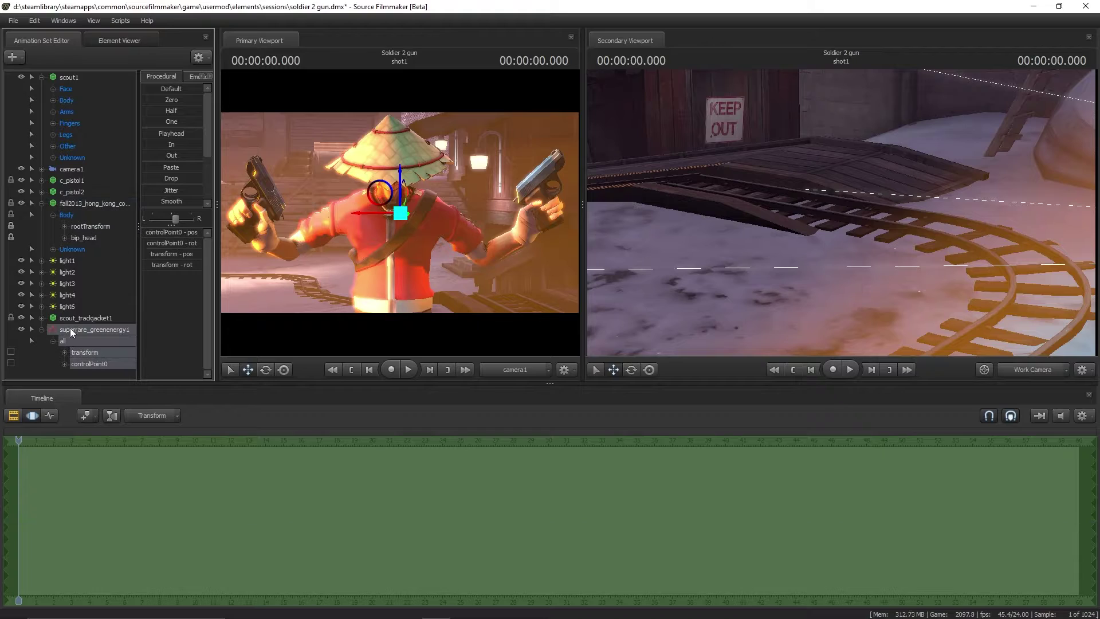
{"action": "left_click", "coordinate": [53, 88]}
{"action": "left_click", "coordinate": [53, 88]}
{"action": "left_click", "coordinate": [53, 100]}
{"action": "scroll", "coordinate": [52, 339], "scroll_direction": "down", "scroll_amount": 3}
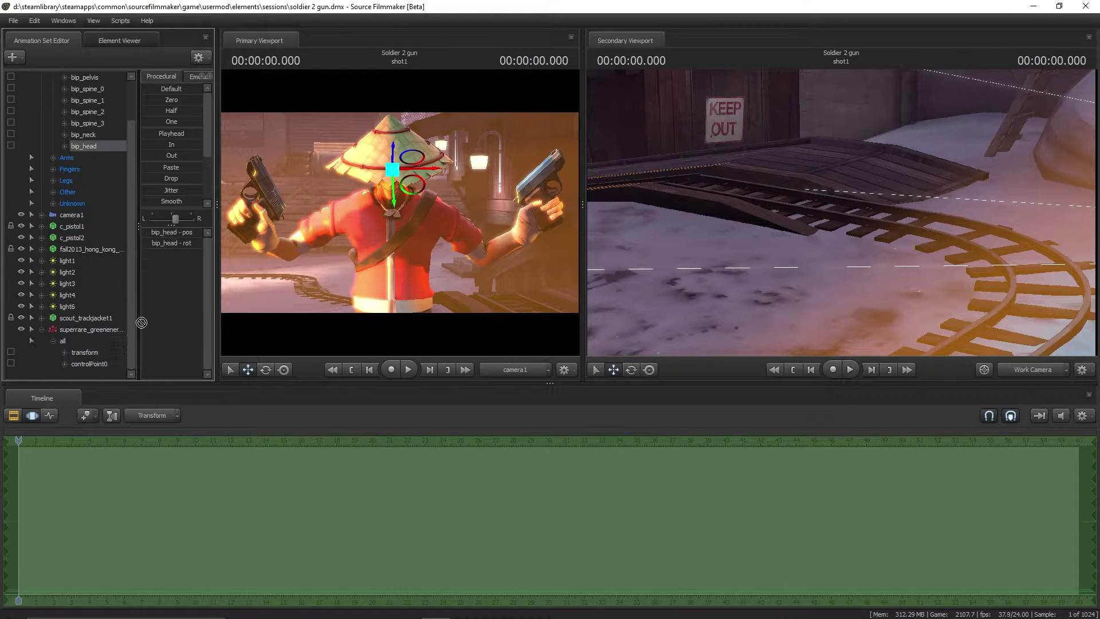
Preview superrare_greenenergy1 around the straw hat at 00:00:01.833 and delete the effect
{"action": "left_click", "coordinate": [60, 330]}
{"action": "key", "text": "f"}
{"action": "left_click_drag", "start_coordinate": [1010, 180], "coordinate": [816, 120]}
{"action": "left_click", "coordinate": [53, 440]}
{"action": "right_click", "coordinate": [92, 330]}
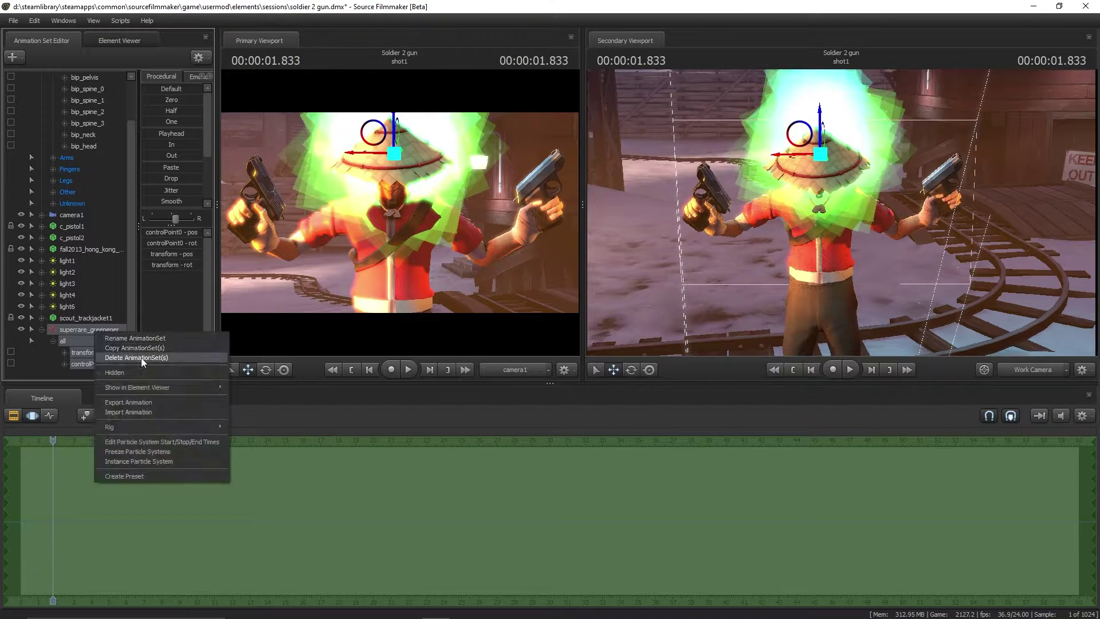
{"action": "left_click", "coordinate": [146, 361]}
Add a superrare_burning1 particle system from item_fx.pcf to the session
{"action": "left_click", "coordinate": [648, 271]}
{"action": "type", "text": "item"}
{"action": "double_click", "coordinate": [518, 507]}
{"action": "left_click", "coordinate": [572, 288]}
{"action": "scroll", "coordinate": [575, 342], "scroll_direction": "down", "scroll_amount": 10}
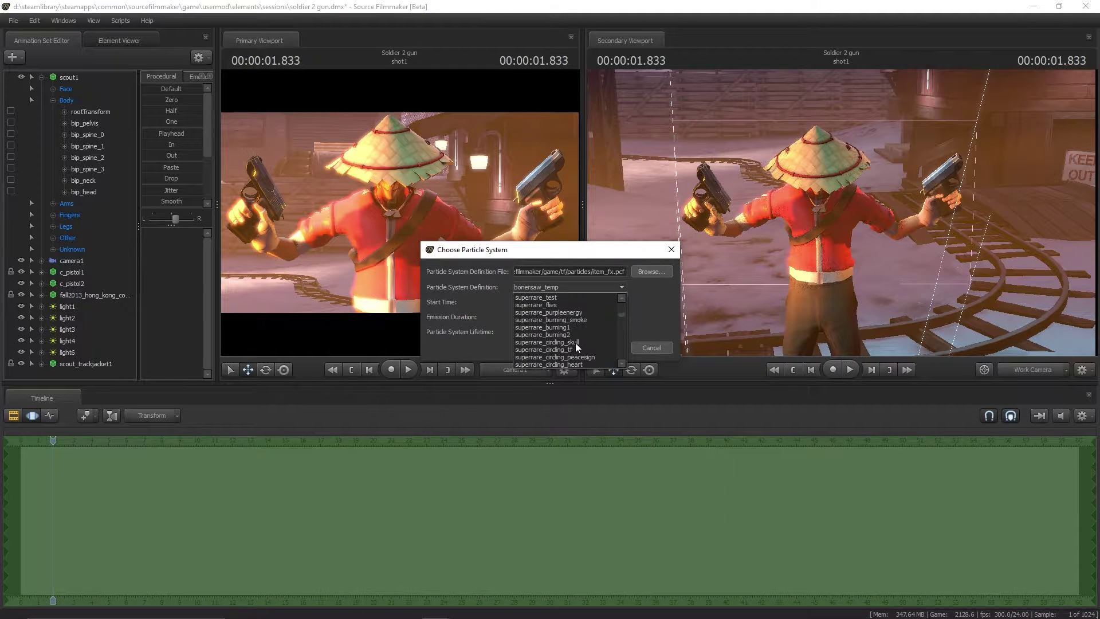
{"action": "left_click", "coordinate": [542, 350]}
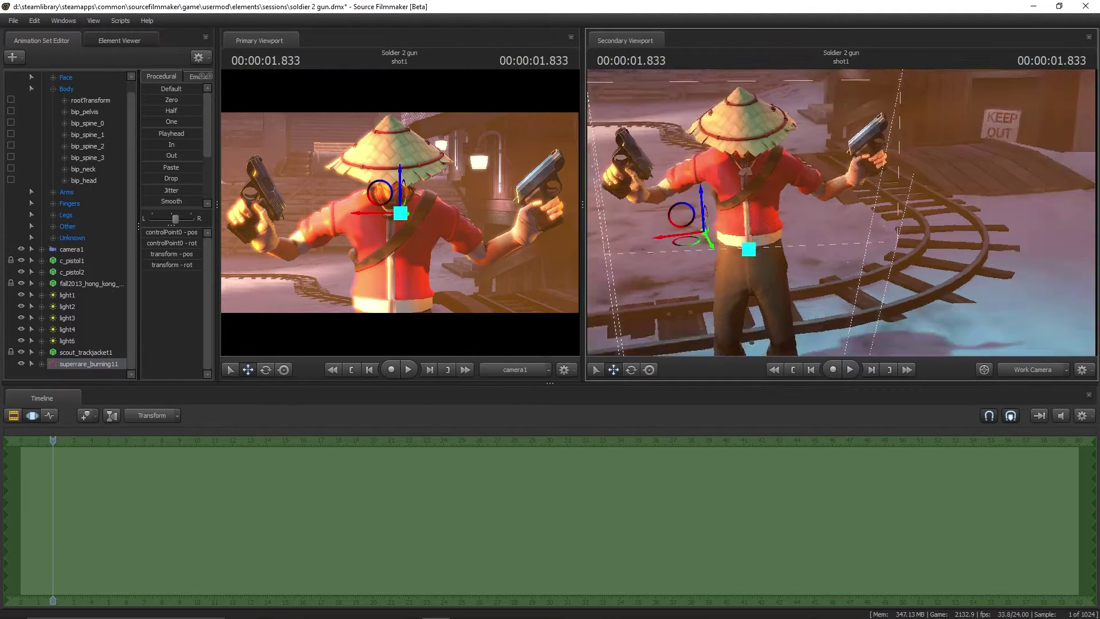
Place the superrare_burning11 flames on the straw hat and freeze the particle system
{"action": "left_click_drag", "start_coordinate": [859, 218], "coordinate": [880, 232]}
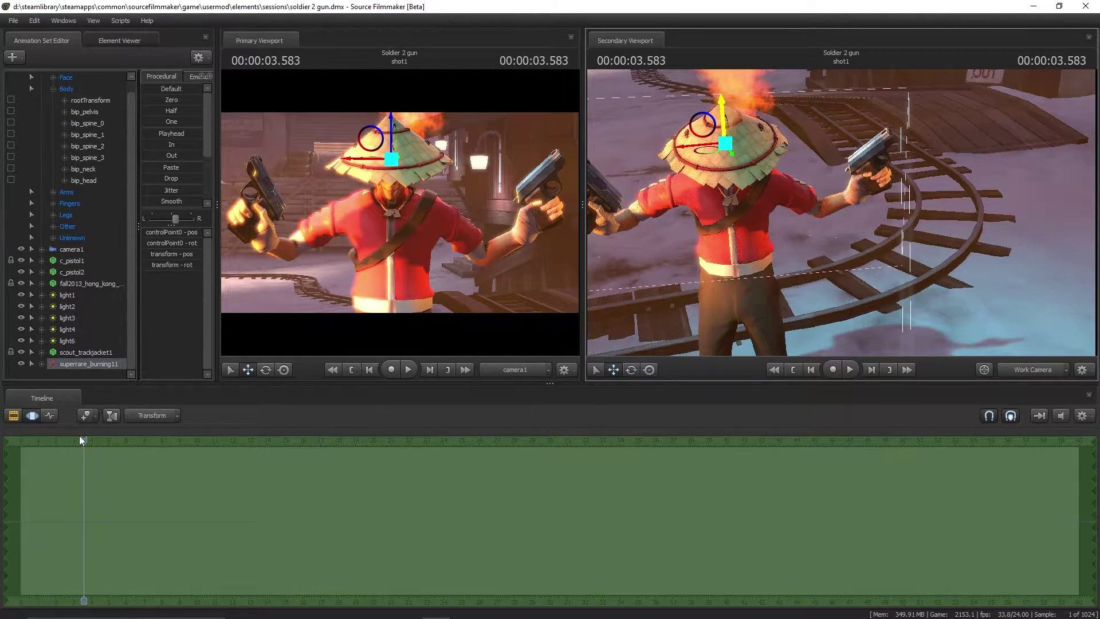
{"action": "middle_click_drag", "start_coordinate": [87, 448], "coordinate": [126, 450]}
{"action": "key", "text": "e"}
{"action": "right_click", "coordinate": [79, 363]}
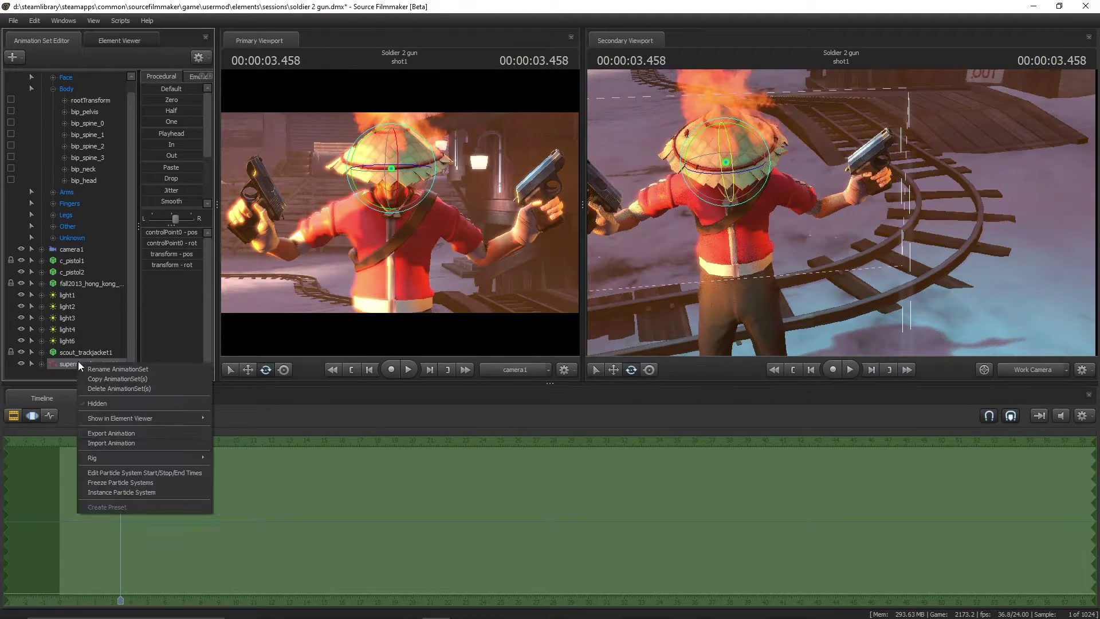
{"action": "left_click", "coordinate": [137, 482]}
Recolor the superrare_burning11 flames yellow-green through Color Fade in the Particle System Editor and accept the changes
{"action": "double_click", "coordinate": [92, 363]}
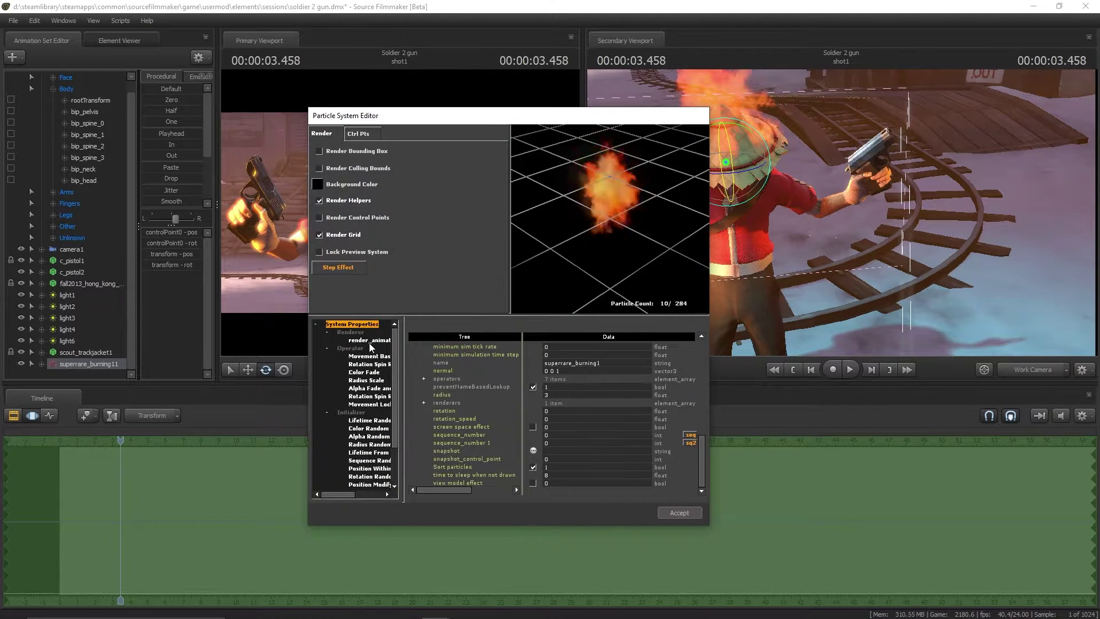
{"action": "left_click", "coordinate": [364, 372]}
{"action": "left_click", "coordinate": [533, 355]}
{"action": "left_click", "coordinate": [503, 415]}
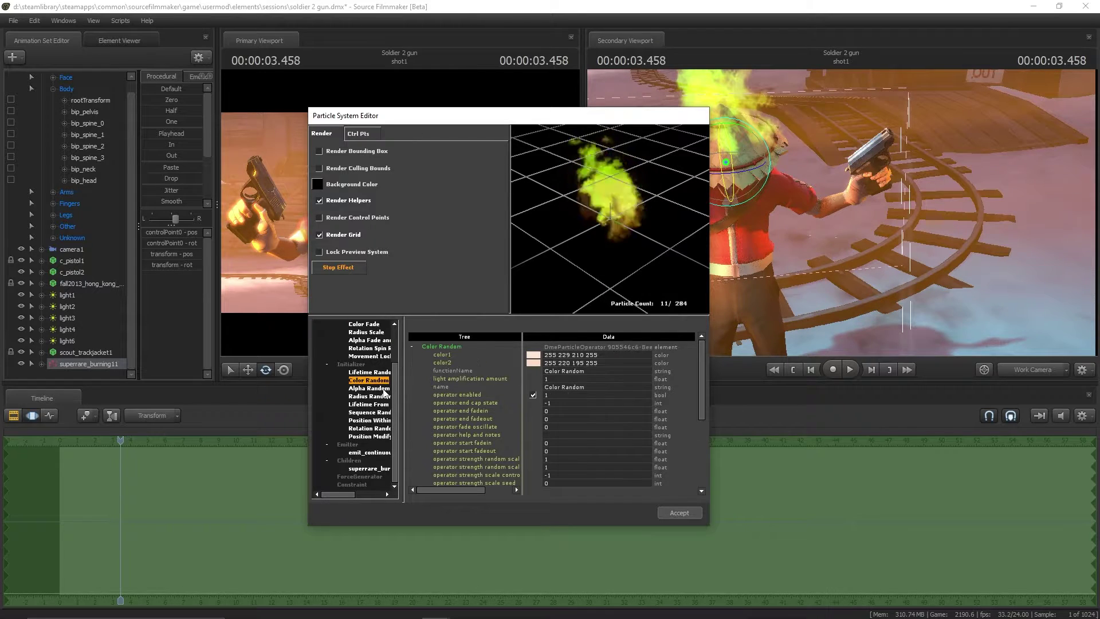
{"action": "left_click", "coordinate": [369, 340]}
{"action": "left_click", "coordinate": [352, 324]}
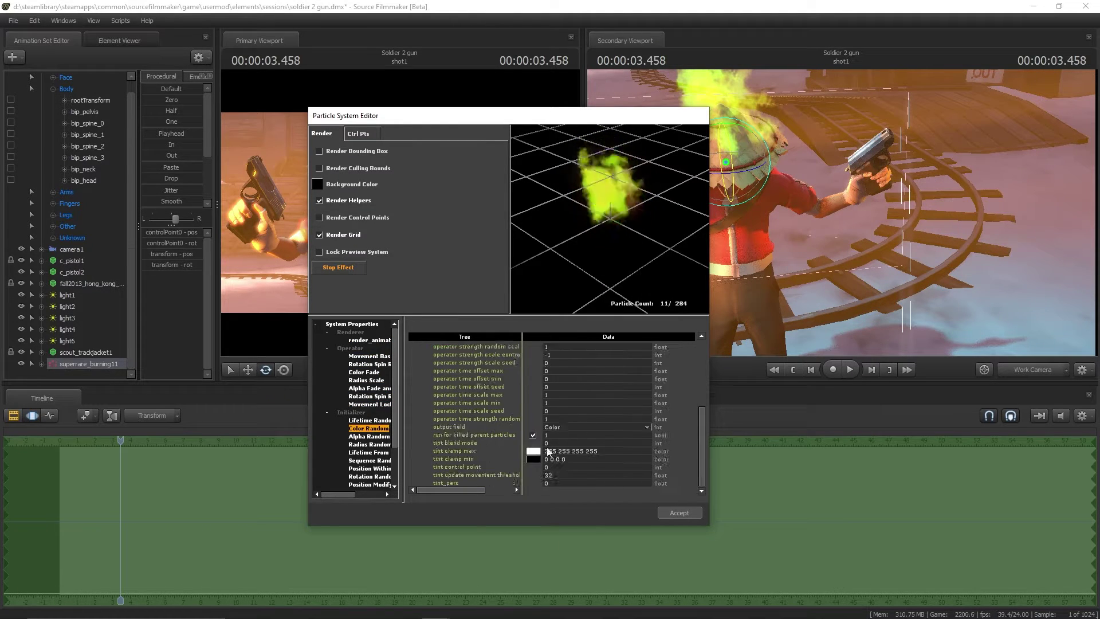
{"action": "left_click", "coordinate": [599, 393]}
{"action": "left_click", "coordinate": [504, 287]}
{"action": "left_click", "coordinate": [422, 415]}
{"action": "left_click", "coordinate": [680, 512]}
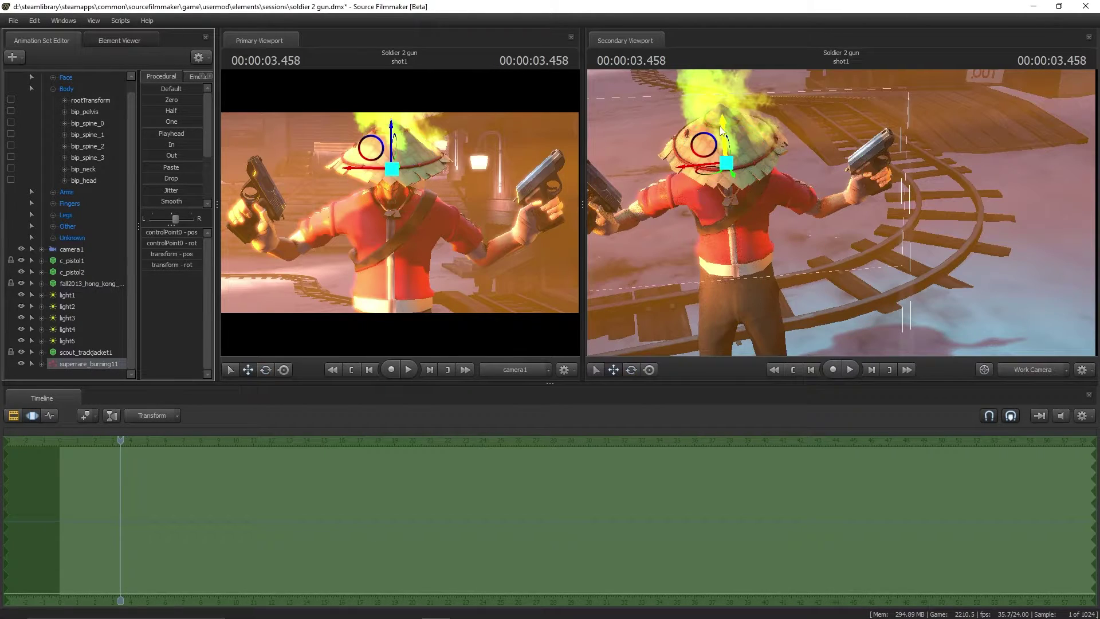
Fine-tune the green flames' position over the straw hat and set the playhead to 00:00:02.666
{"action": "key", "text": "space"}
{"action": "key", "text": "space"}
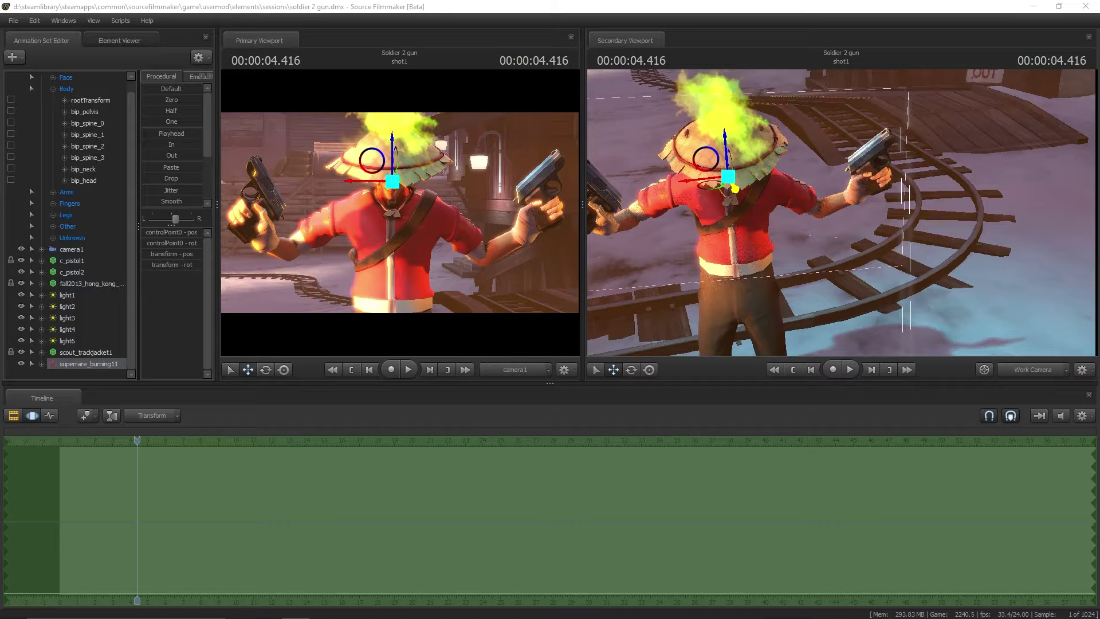
{"action": "key", "text": "F2"}
{"action": "left_click_drag", "start_coordinate": [582, 204], "coordinate": [779, 187]}
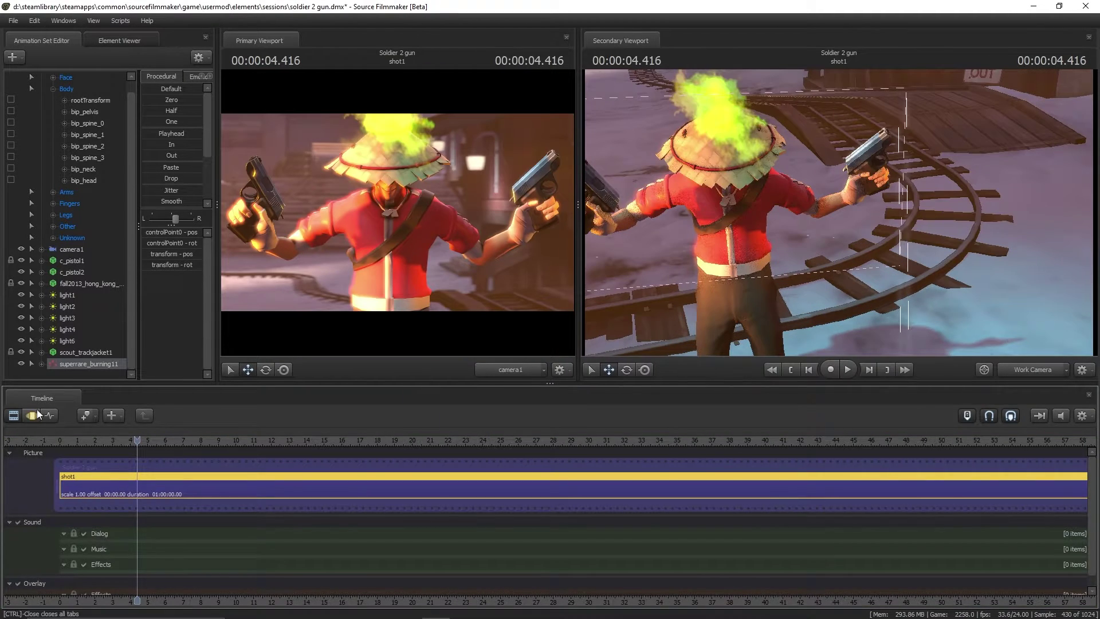
{"action": "key", "text": "F4"}
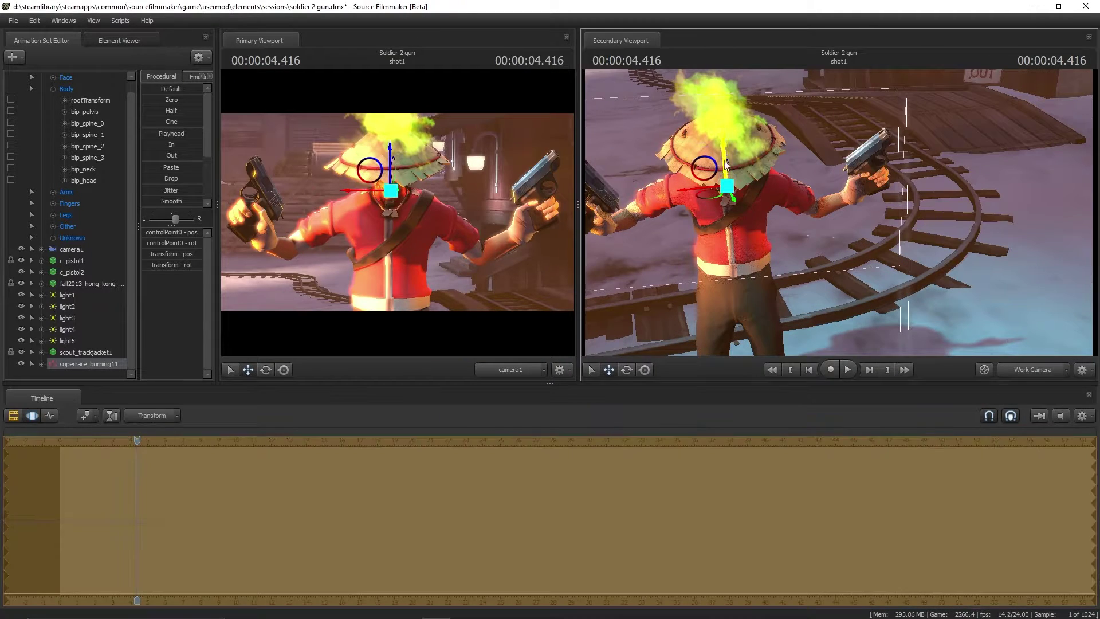
{"action": "left_click_drag", "start_coordinate": [125, 440], "coordinate": [107, 442]}
{"action": "key", "text": "F2"}
{"action": "key", "text": "F3"}
{"action": "key", "text": "F4"}
{"action": "scroll", "coordinate": [51, 272], "scroll_direction": "up", "scroll_amount": 1}
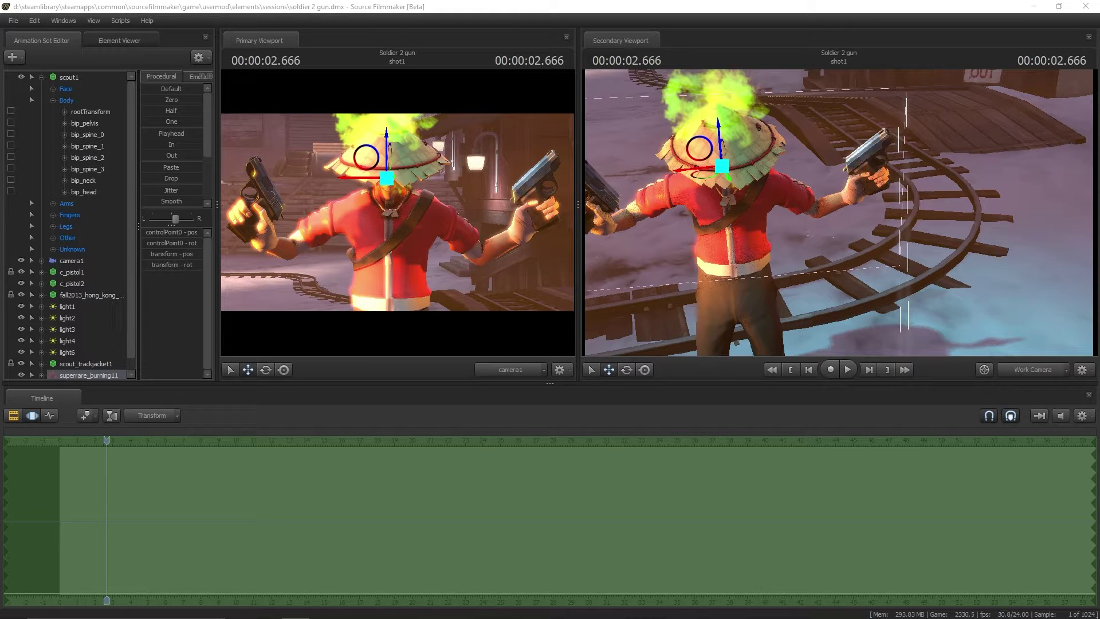
Advance the playhead to 00:00:02.791 and export the camera1 view as the image Scout.png
{"action": "left_click", "coordinate": [86, 260]}
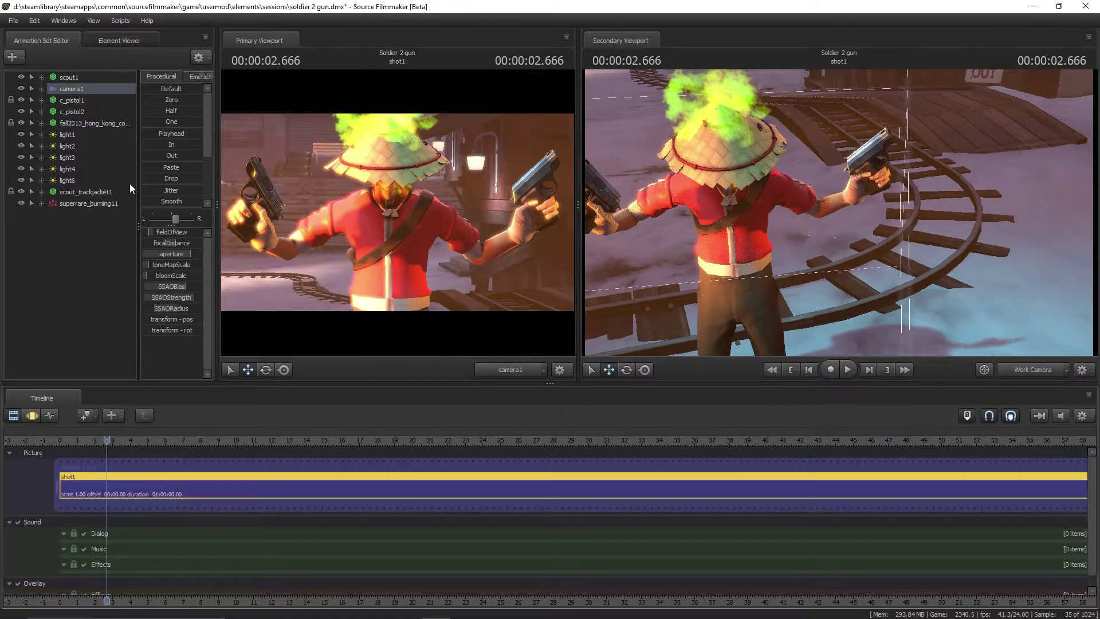
{"action": "key", "text": "Right"}
{"action": "key", "text": "Right"}
{"action": "key", "text": "Right"}
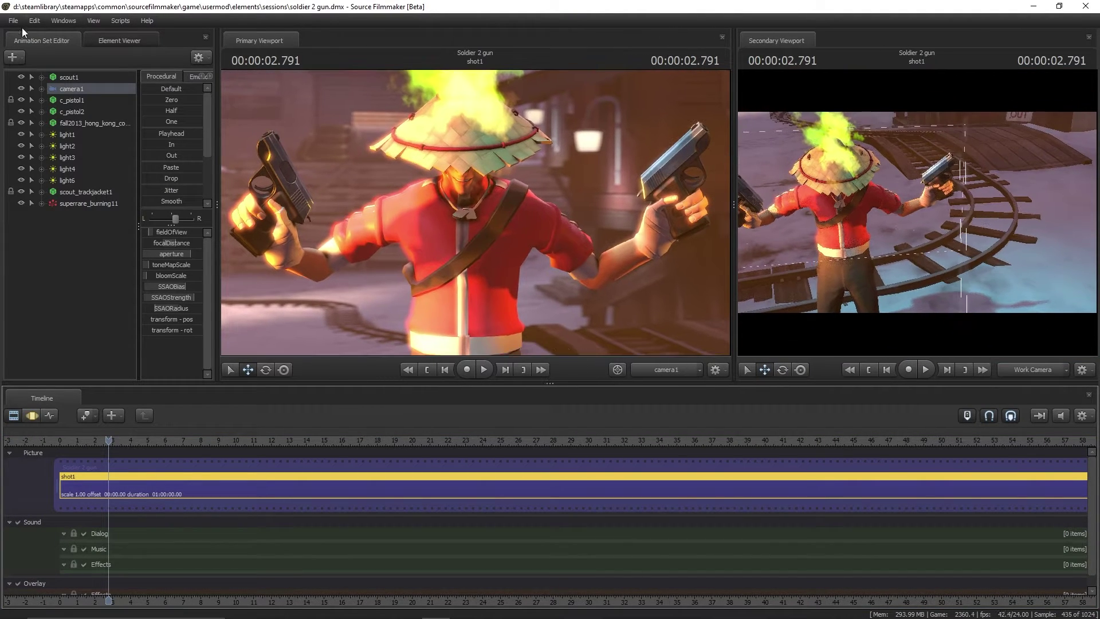
{"action": "left_click", "coordinate": [17, 23]}
{"action": "left_click", "coordinate": [46, 134]}
{"action": "double_click", "coordinate": [503, 266]}
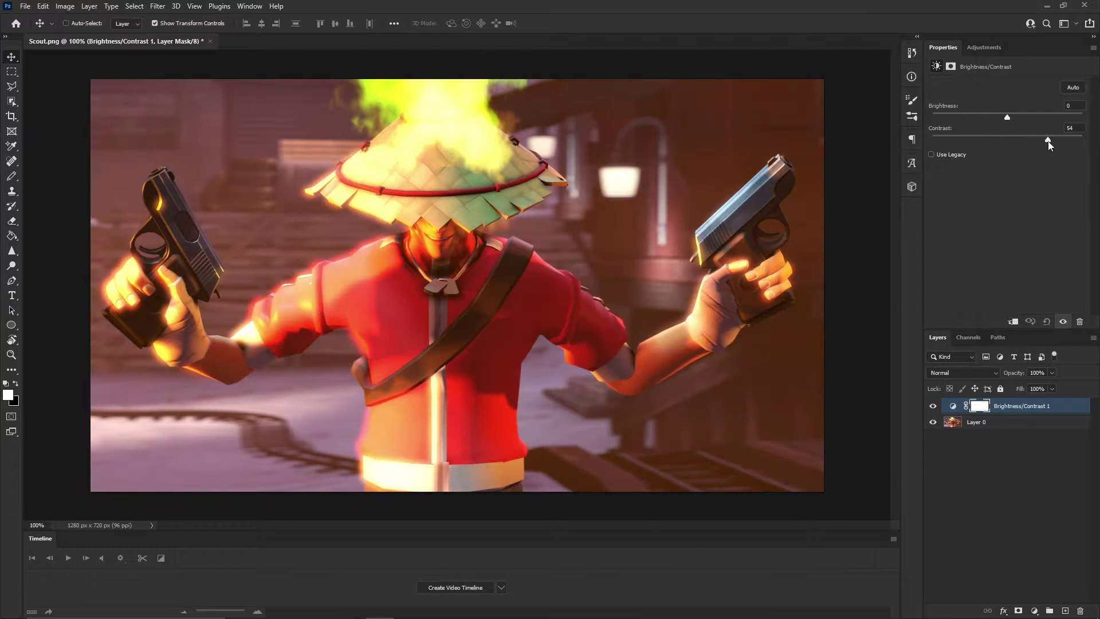
Add Vibrance and Hue/Saturation adjustment layers above the Scout image
{"action": "left_click", "coordinate": [984, 47]}
{"action": "left_click", "coordinate": [984, 47]}
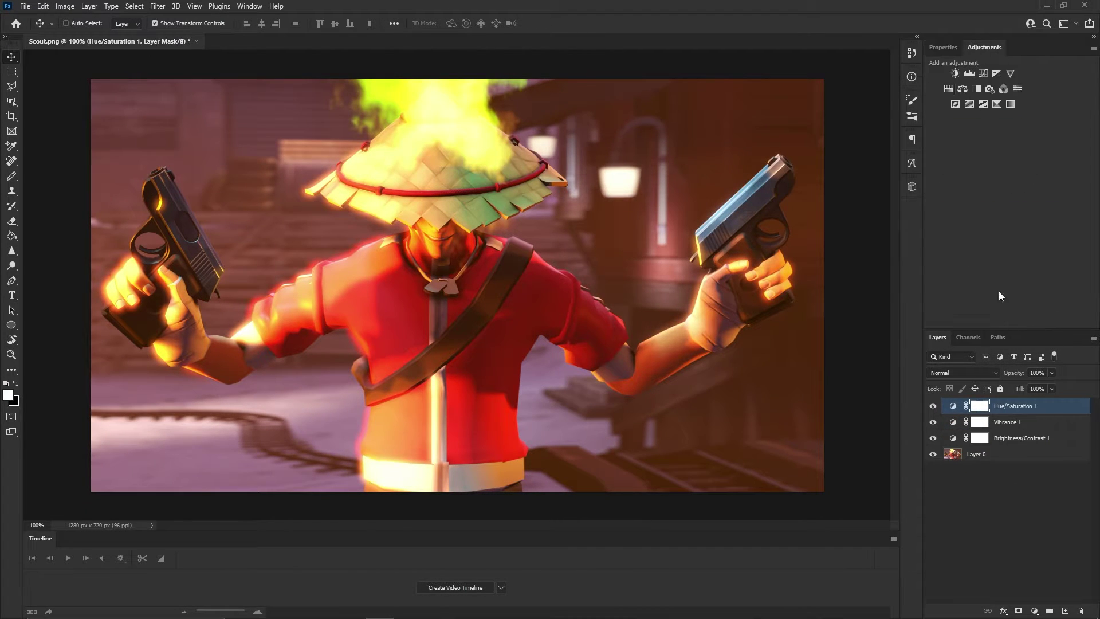
Select the Scout's figure on Layer 0 with the Object Selection tool, including both hands and pistols
{"action": "left_click", "coordinate": [975, 438]}
{"action": "left_click", "coordinate": [158, 6]}
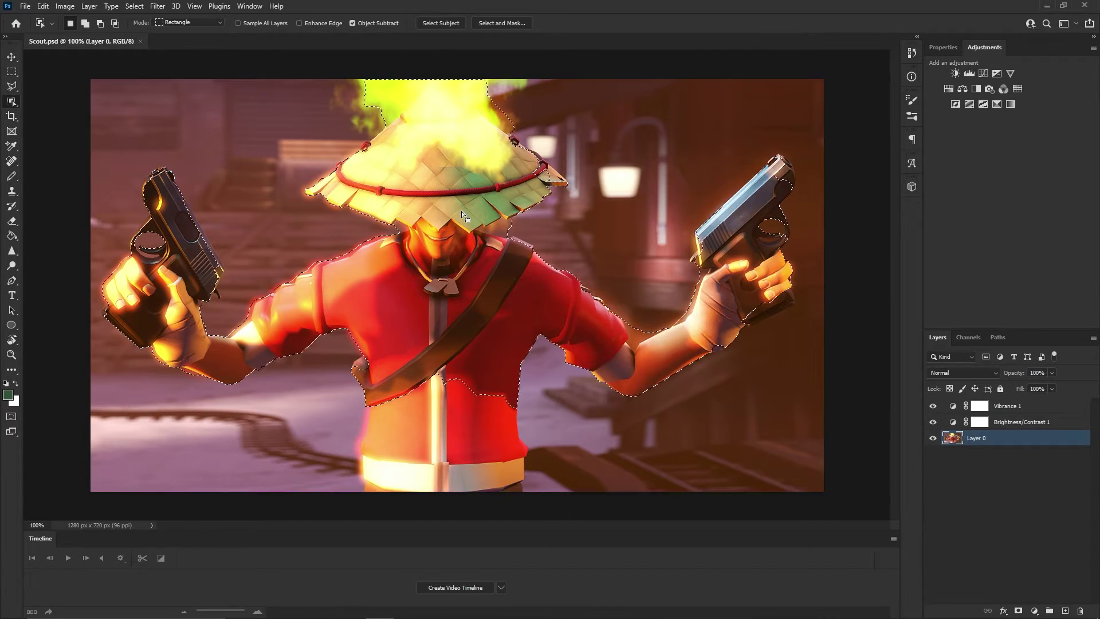
{"action": "left_click_drag", "start_coordinate": [733, 138], "coordinate": [809, 338], "text": "shift"}
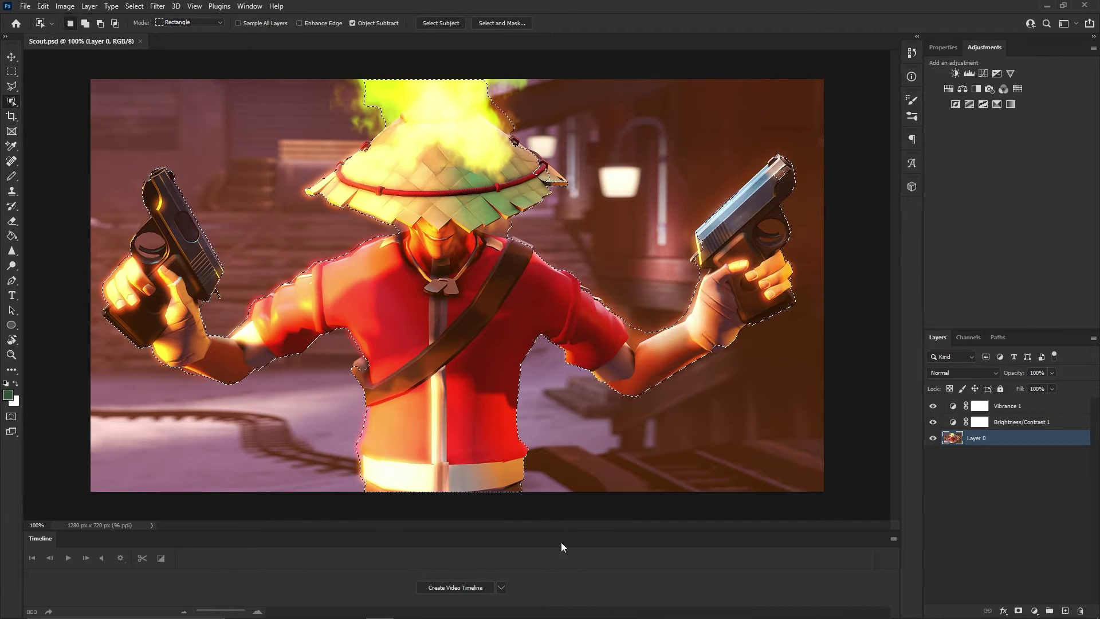
Try to cut the selected Scout out of Layer 0 and paste him onto a separate layer
{"action": "key", "text": "ctrl+x"}
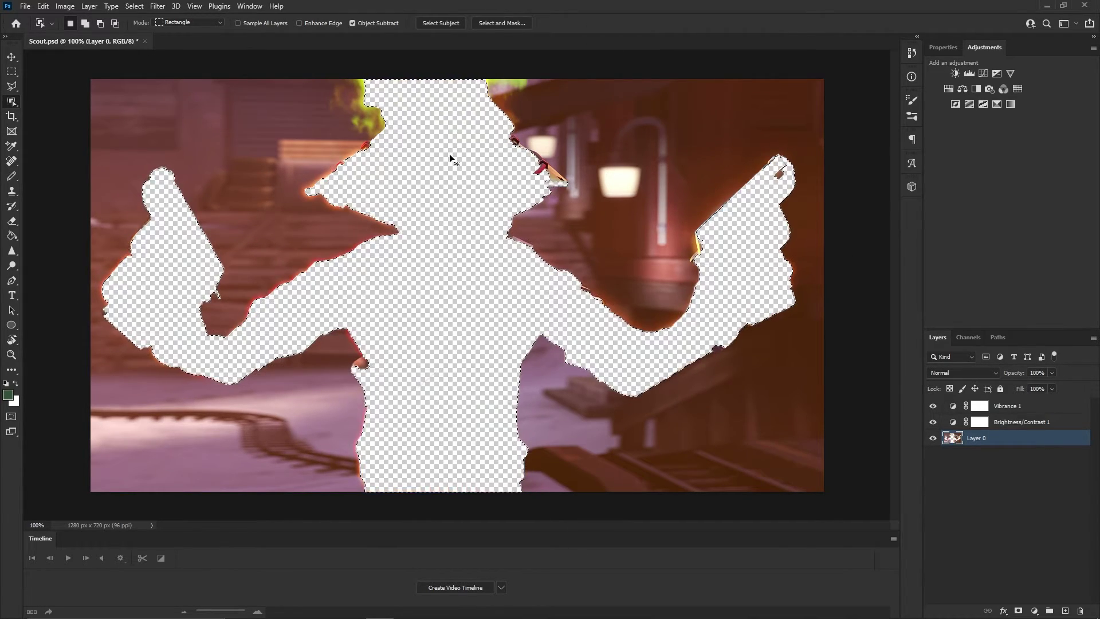
{"action": "key", "text": "ctrl+v"}
{"action": "key", "text": "v"}
{"action": "key", "text": "ctrl+z"}
{"action": "key", "text": "ctrl+z"}
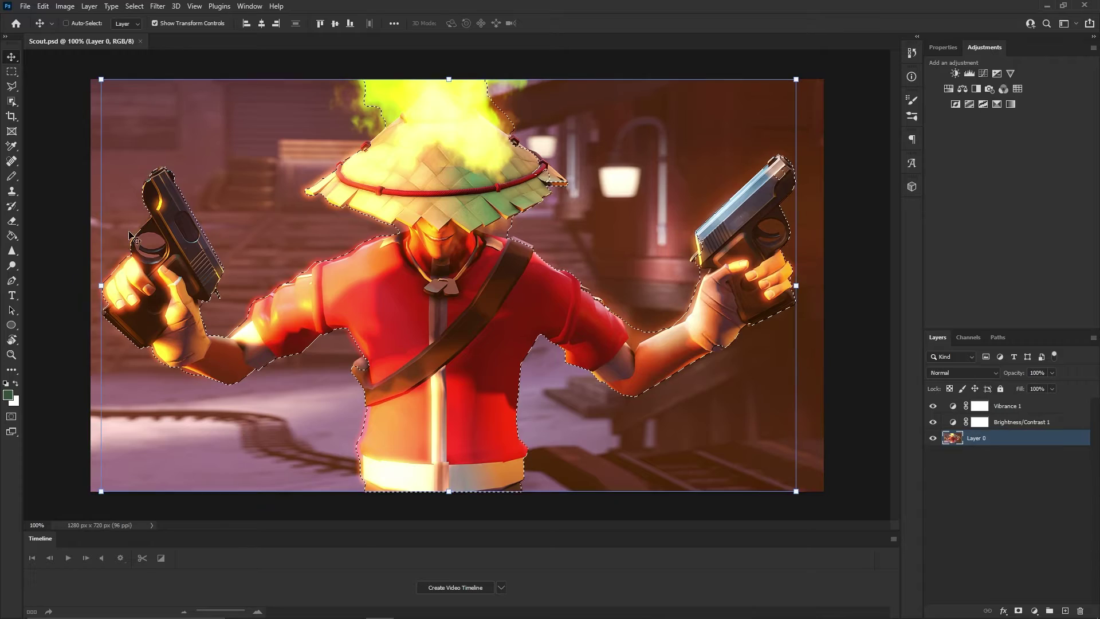
Try to invert the selection and adjust the background with a masked Brightness/Contrast layer
{"action": "key", "text": "ctrl+shift+i"}
{"action": "left_click", "coordinate": [11, 265]}
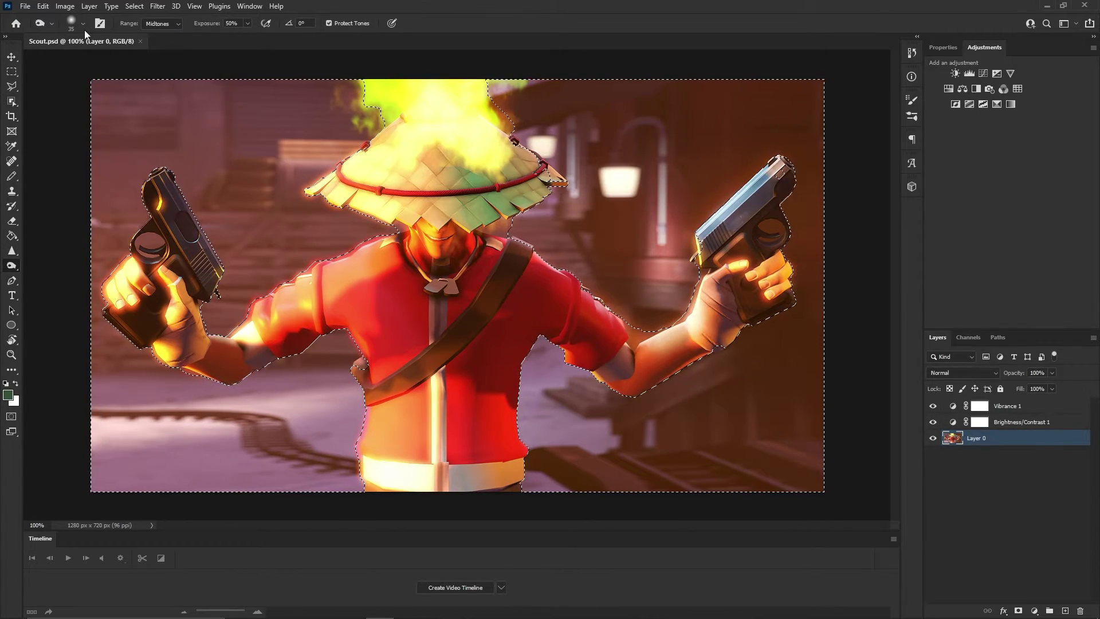
{"action": "left_click", "coordinate": [955, 74]}
{"action": "left_click_drag", "start_coordinate": [1007, 117], "coordinate": [970, 117]}
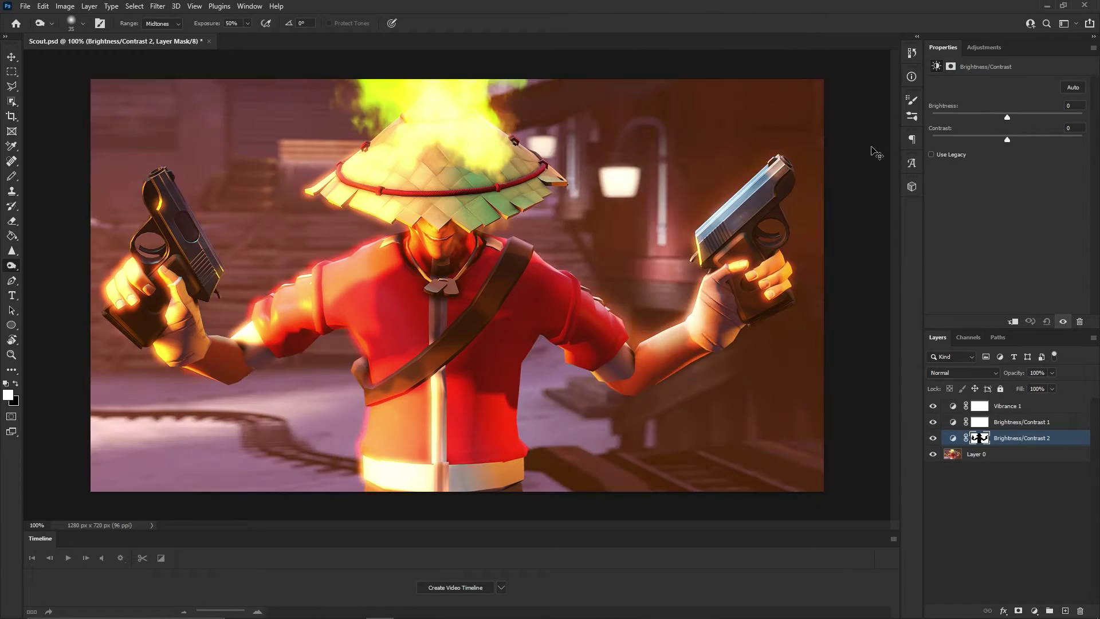
{"action": "key", "text": "ctrl+z"}
{"action": "key", "text": "ctrl+z"}
{"action": "key", "text": "v"}
Refine the Scout selection at the strap edge beside his waist and invert it to cover the background
{"action": "left_click", "coordinate": [12, 100]}
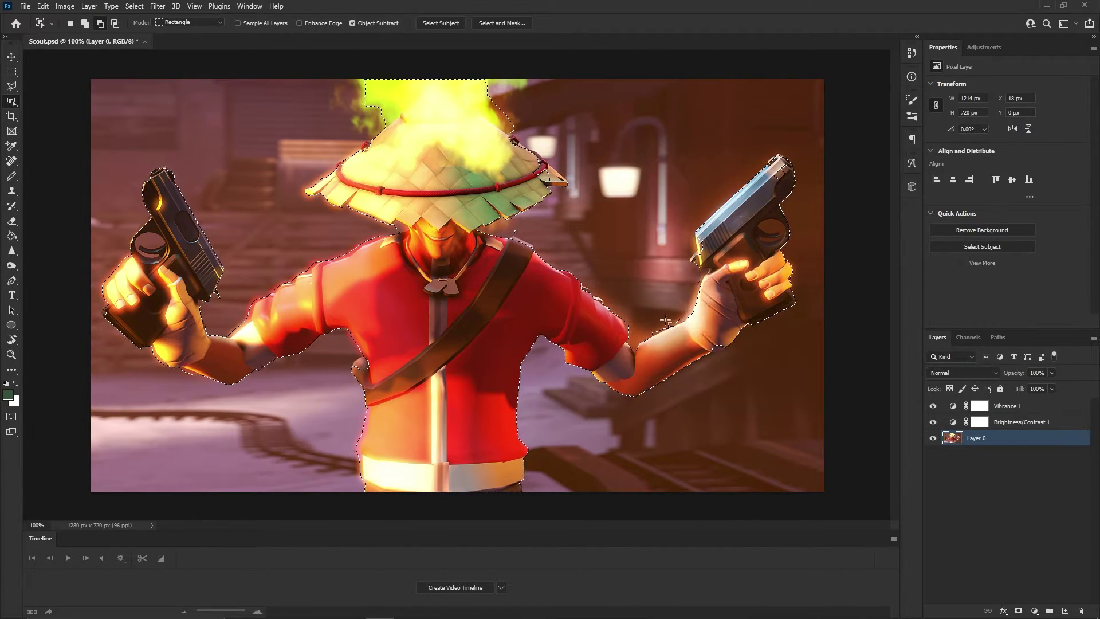
{"action": "left_click_drag", "start_coordinate": [344, 357], "coordinate": [369, 386]}
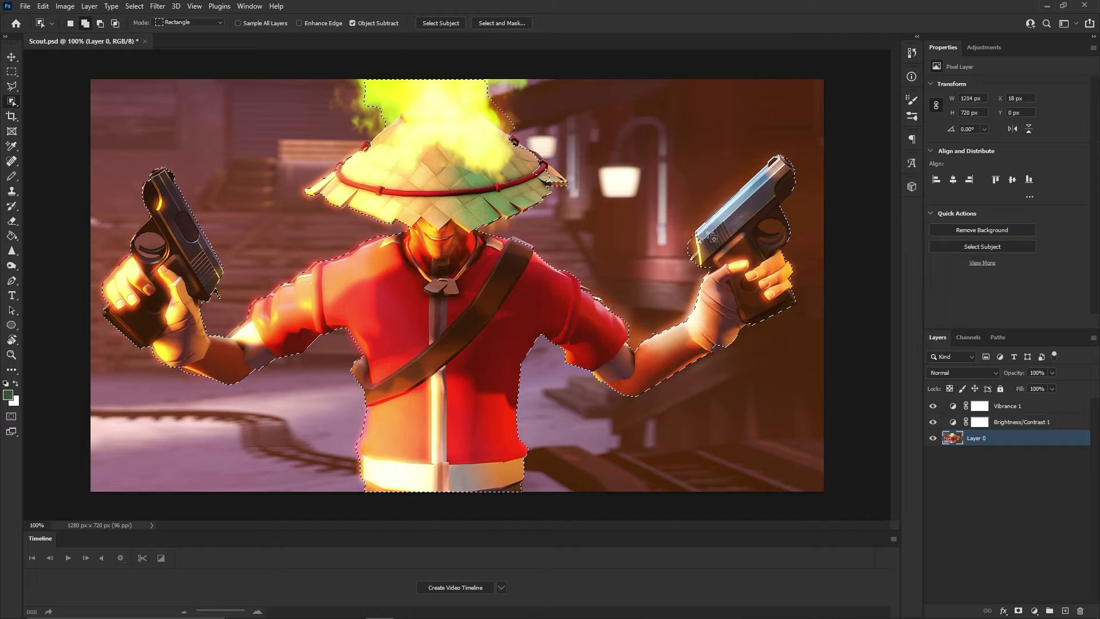
{"action": "key", "text": "ctrl+shift+i"}
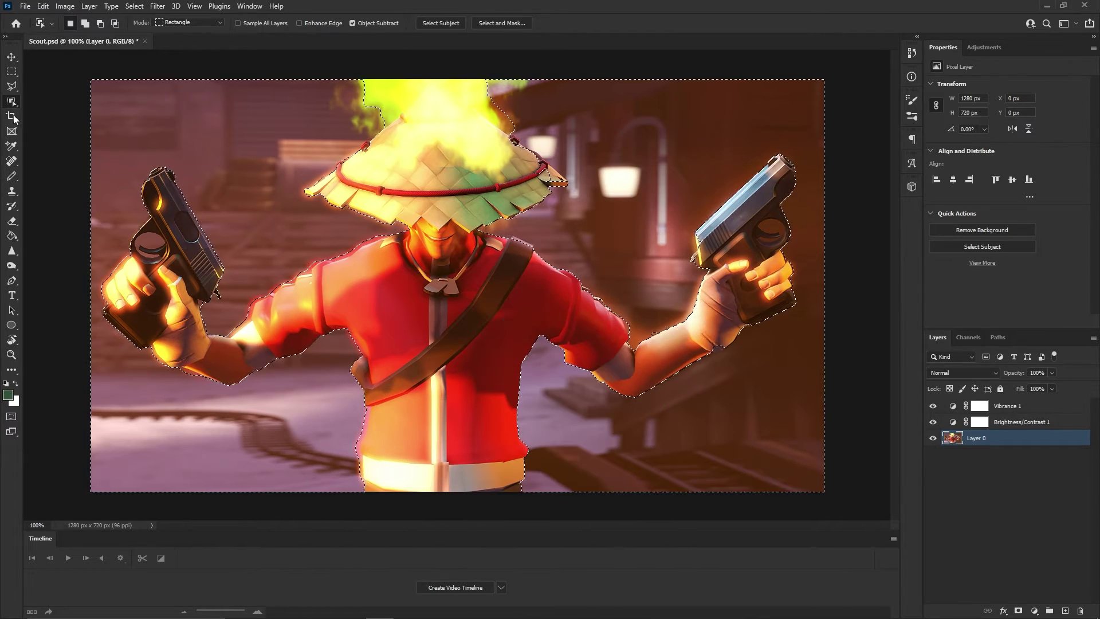
Darken the selected background with a Brightness/Contrast adjustment layer set to brightness -38 and contrast 80
{"action": "key", "text": "o"}
{"action": "left_click", "coordinate": [984, 47]}
{"action": "left_click", "coordinate": [955, 74]}
{"action": "left_click_drag", "start_coordinate": [988, 117], "coordinate": [1082, 139]}
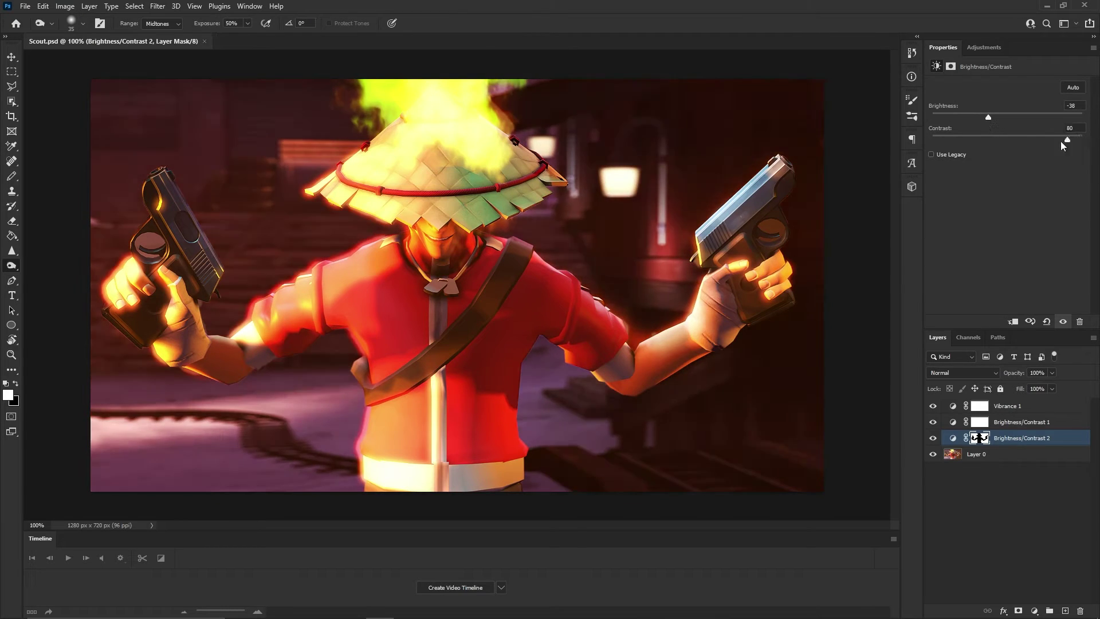
Try an additional Hue/Saturation adjustment layer on the image
{"action": "left_click", "coordinate": [984, 47]}
{"action": "left_click", "coordinate": [954, 87]}
{"action": "left_click_drag", "start_coordinate": [1007, 97], "coordinate": [1090, 98]}
{"action": "key", "text": "ctrl+z"}
{"action": "key", "text": "ctrl+z"}
{"action": "key", "text": "v"}
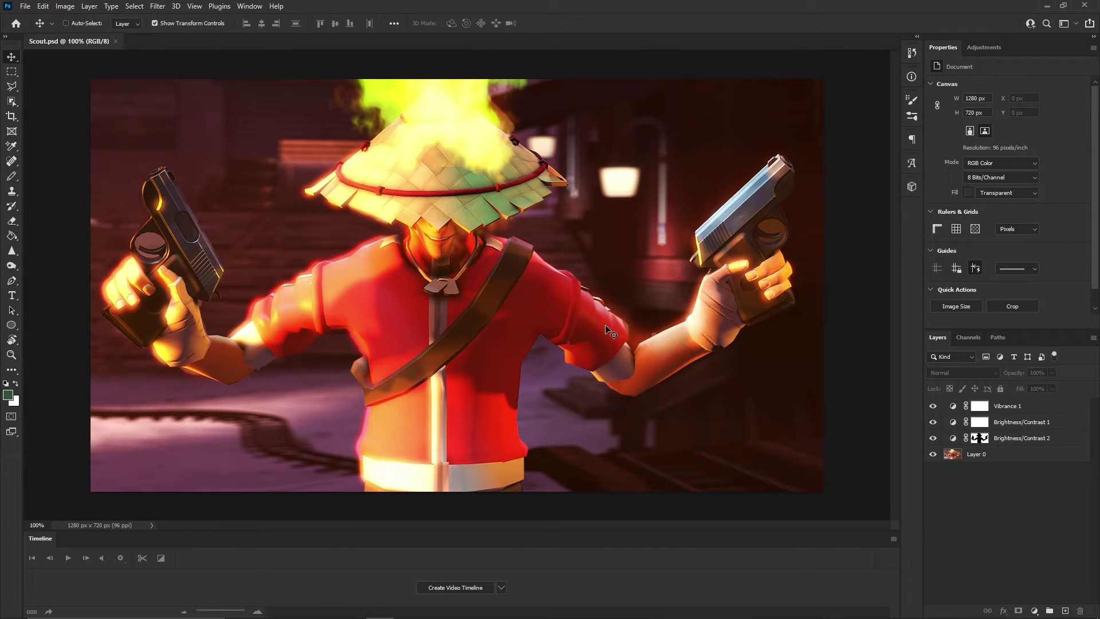
Add the text "CDS" in 15 pt Permanent Marker directly above the Scout image layer
{"action": "left_click", "coordinate": [1020, 437]}
{"action": "left_click", "coordinate": [1020, 453]}
{"action": "key", "text": "t"}
{"action": "left_click", "coordinate": [265, 259]}
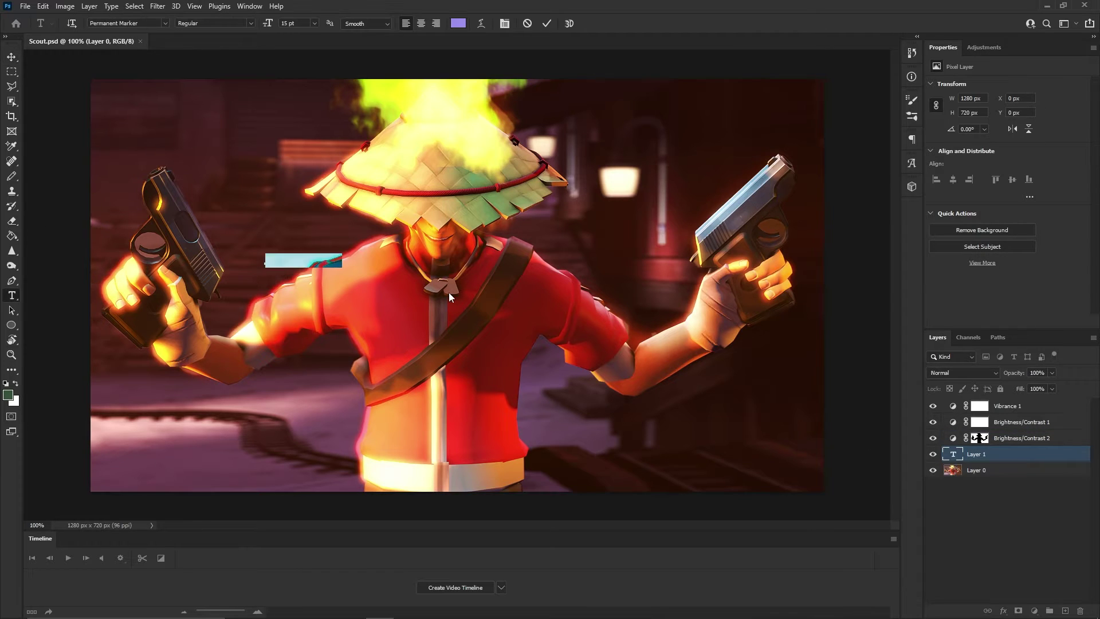
Apply Stroke and Drop Shadow layer effects to the CDS text layer
{"action": "right_click", "coordinate": [1020, 465]}
{"action": "key", "text": "Escape"}
{"action": "right_click", "coordinate": [989, 440]}
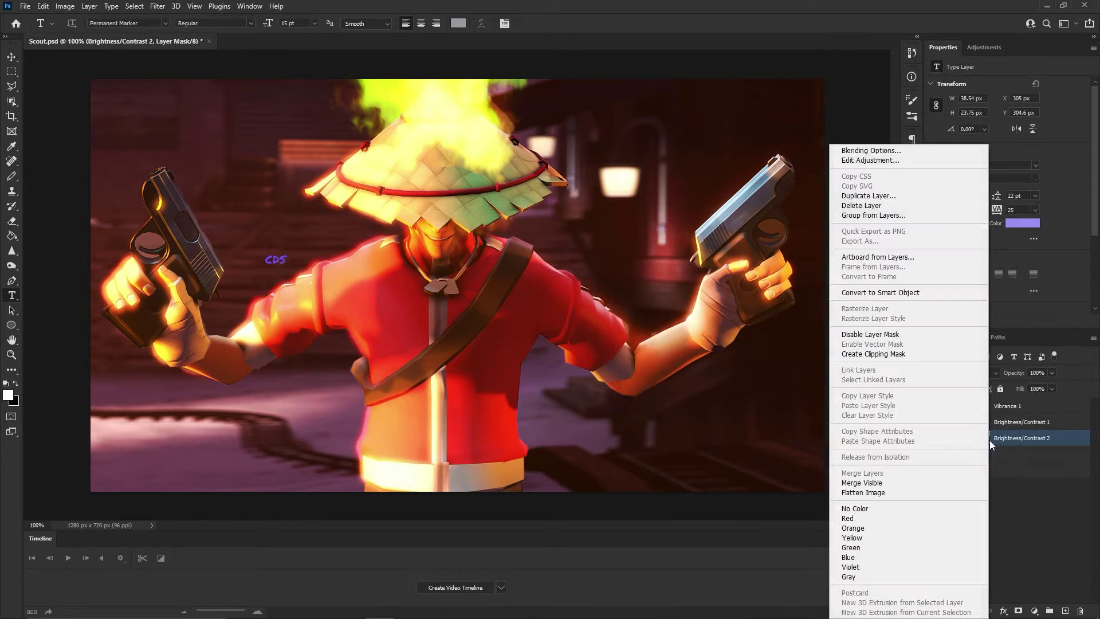
{"action": "key", "text": "Escape"}
{"action": "key", "text": "Escape"}
{"action": "left_click", "coordinate": [989, 457]}
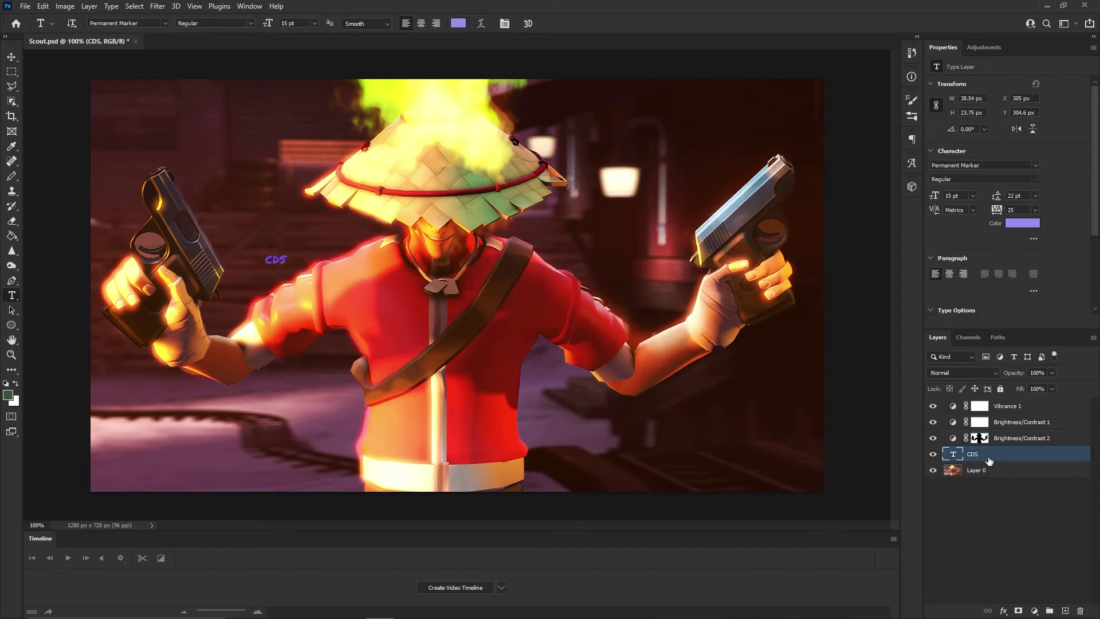
{"action": "double_click", "coordinate": [1020, 454]}
{"action": "left_click", "coordinate": [677, 239]}
Turn the text into a large "-CDS" signature in the lower-right corner of the poster
{"action": "key", "text": "ctrl+t"}
{"action": "left_click_drag", "start_coordinate": [287, 265], "coordinate": [540, 197]}
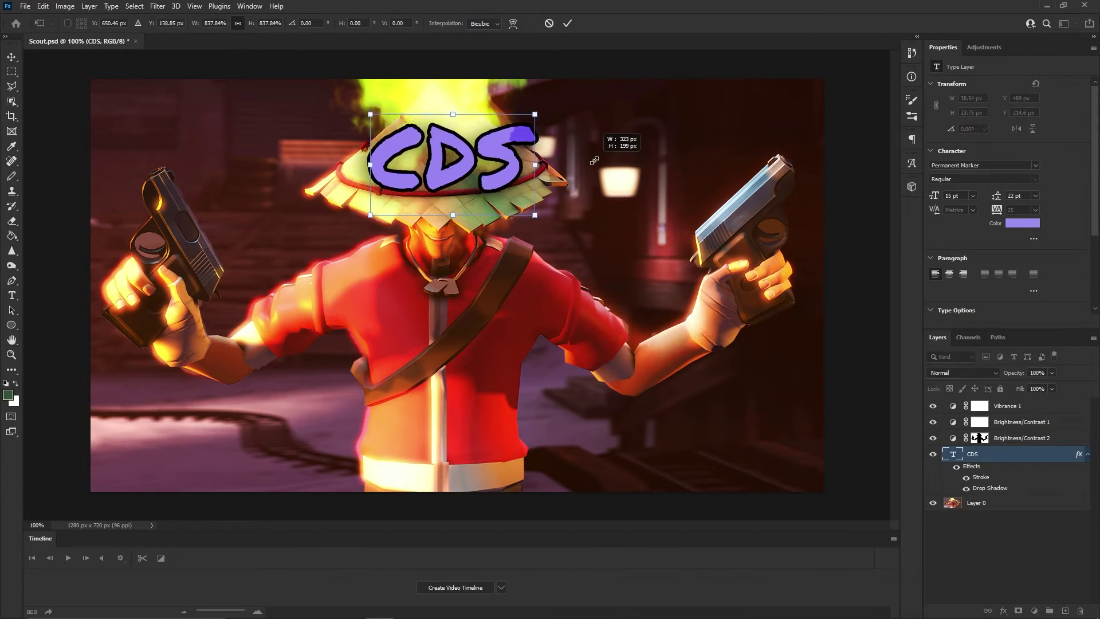
{"action": "left_click_drag", "start_coordinate": [435, 161], "coordinate": [606, 195]}
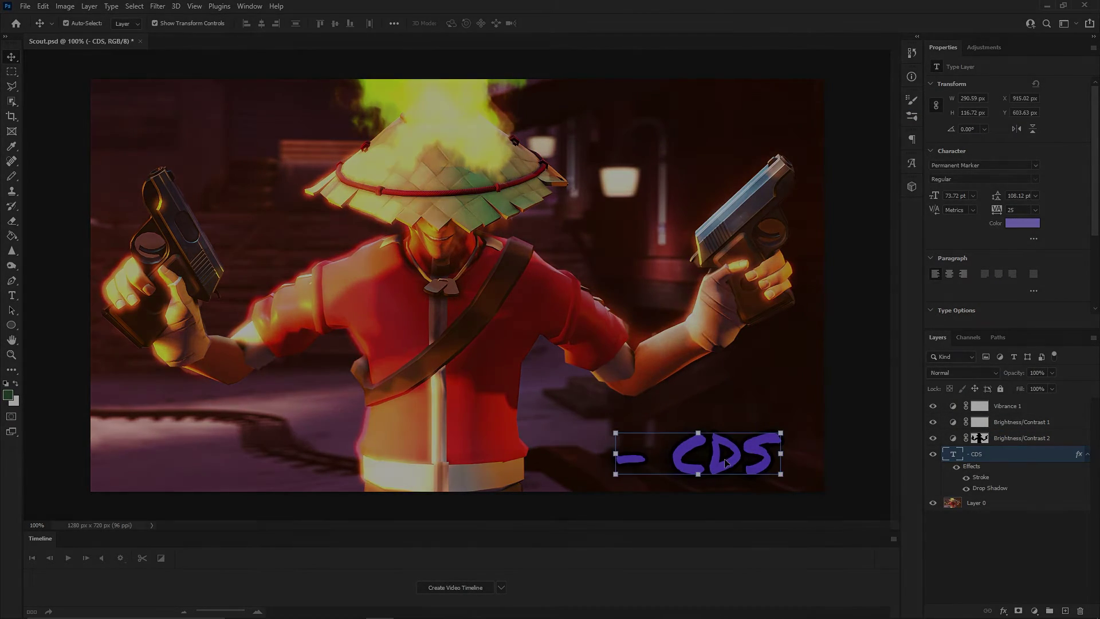
{"action": "left_click_drag", "start_coordinate": [741, 455], "coordinate": [758, 455]}
Export the finished poster image
{"action": "left_click", "coordinate": [25, 5]}
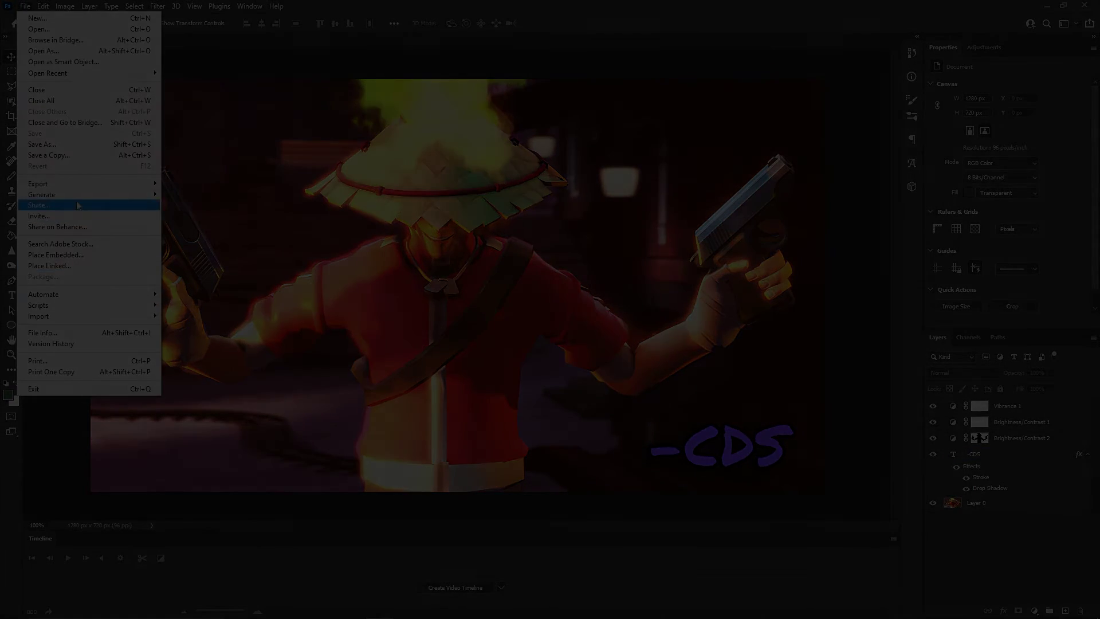
{"action": "left_click", "coordinate": [200, 218]}
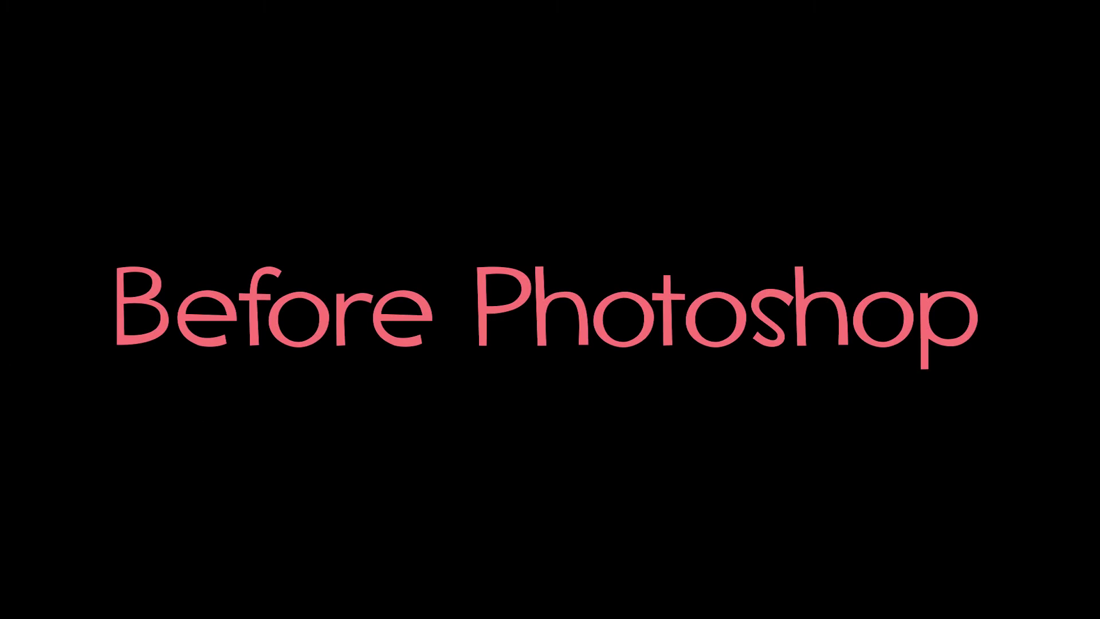